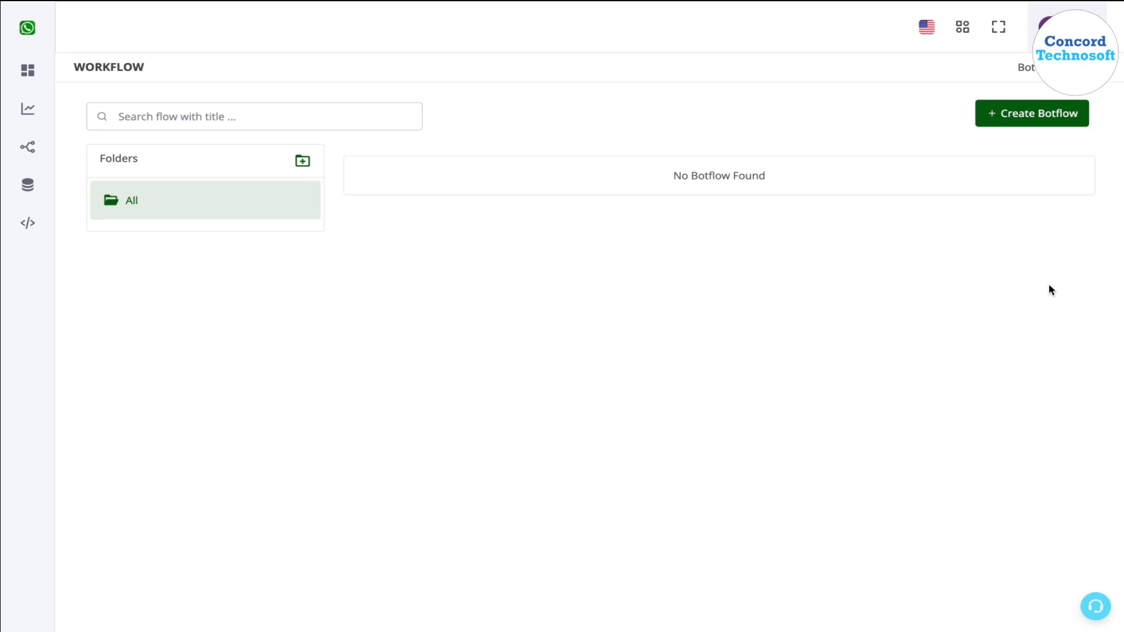
- Create a new botflow and name it "Basic Bot"
click(1041, 110)
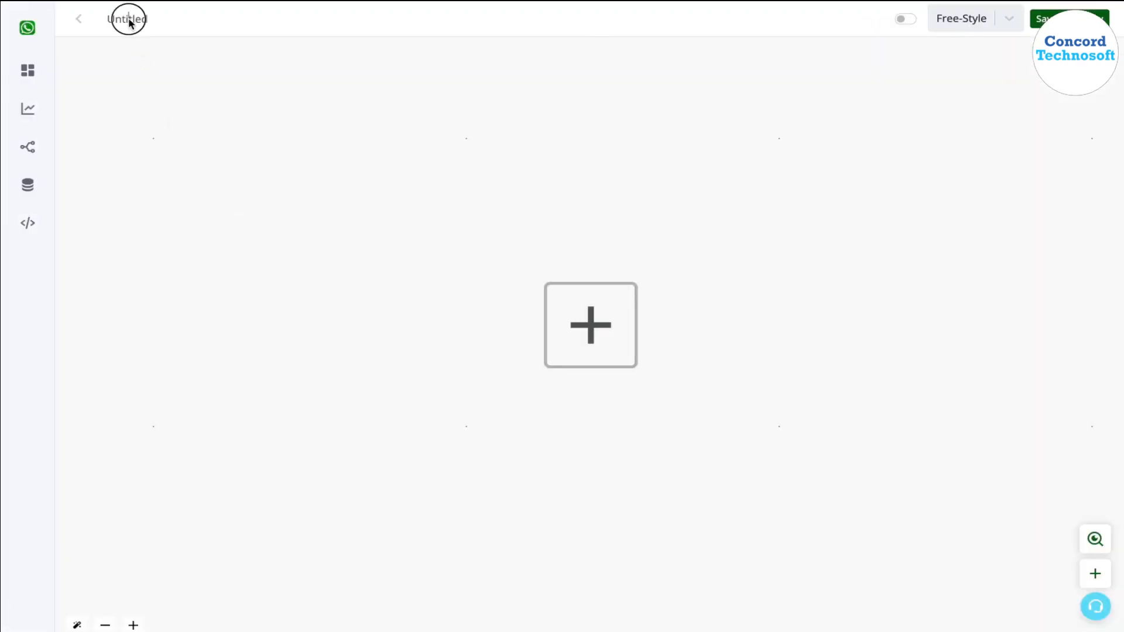
double_click(119, 22)
text(Basic Bot)
- Add a WhatsApp Chat Bot trigger of the Hot Keywords type and assign it to Channel #1
click(573, 319)
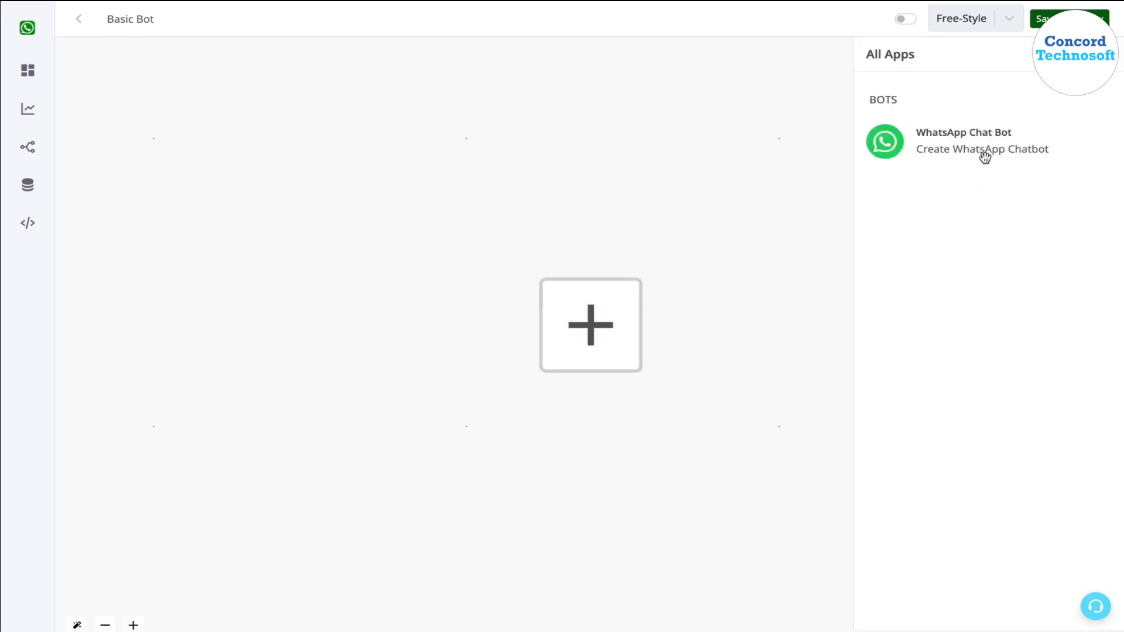
click(984, 154)
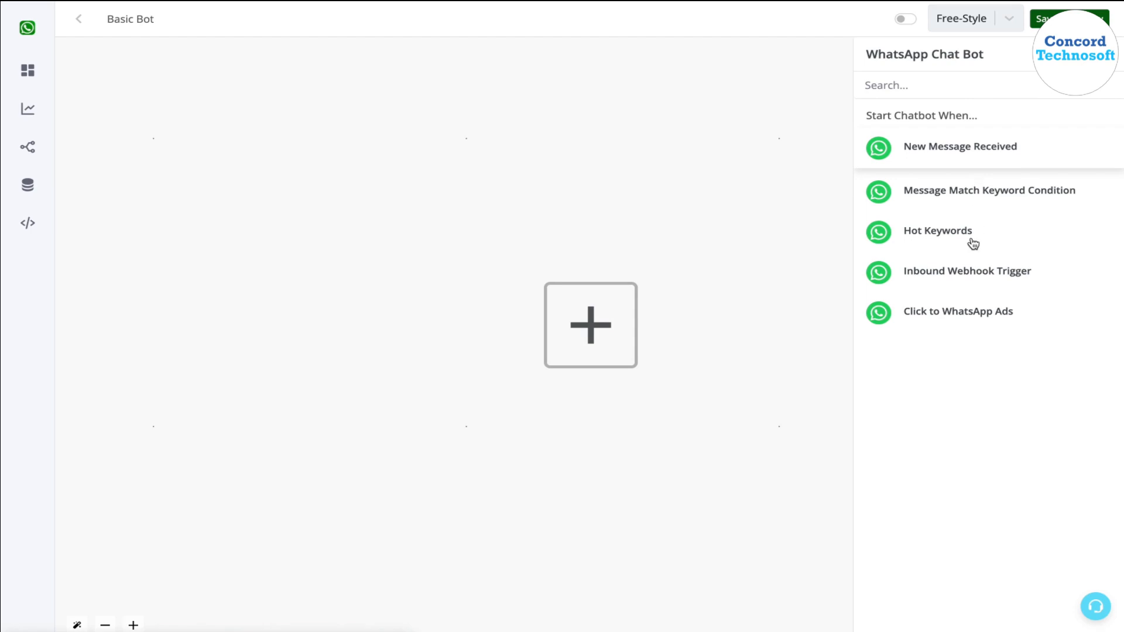
click(939, 231)
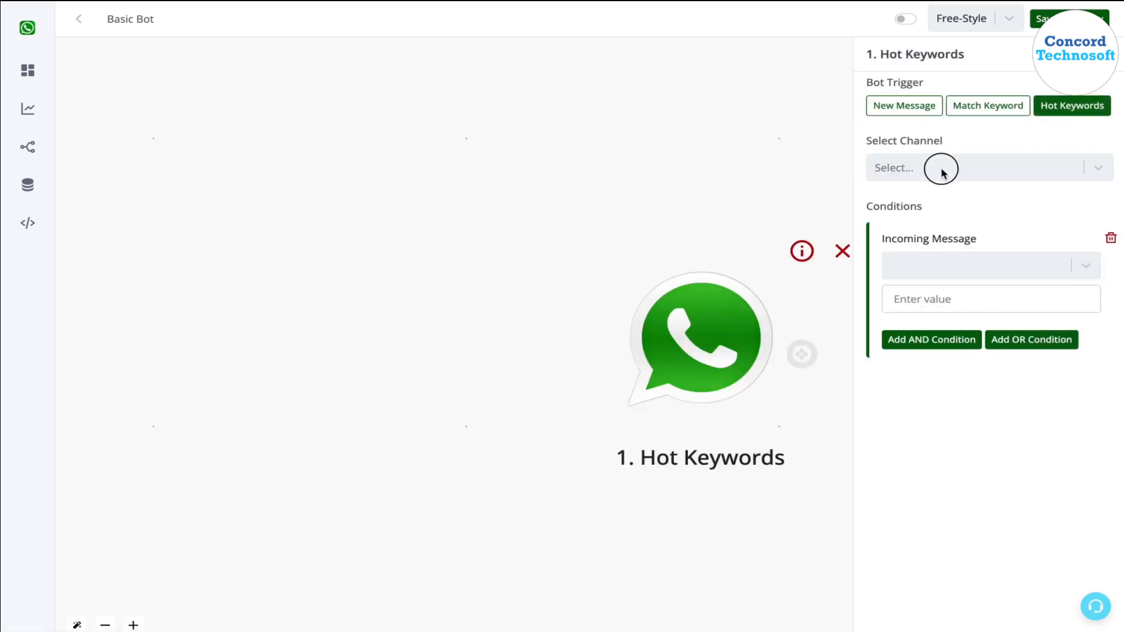
click(942, 172)
click(936, 203)
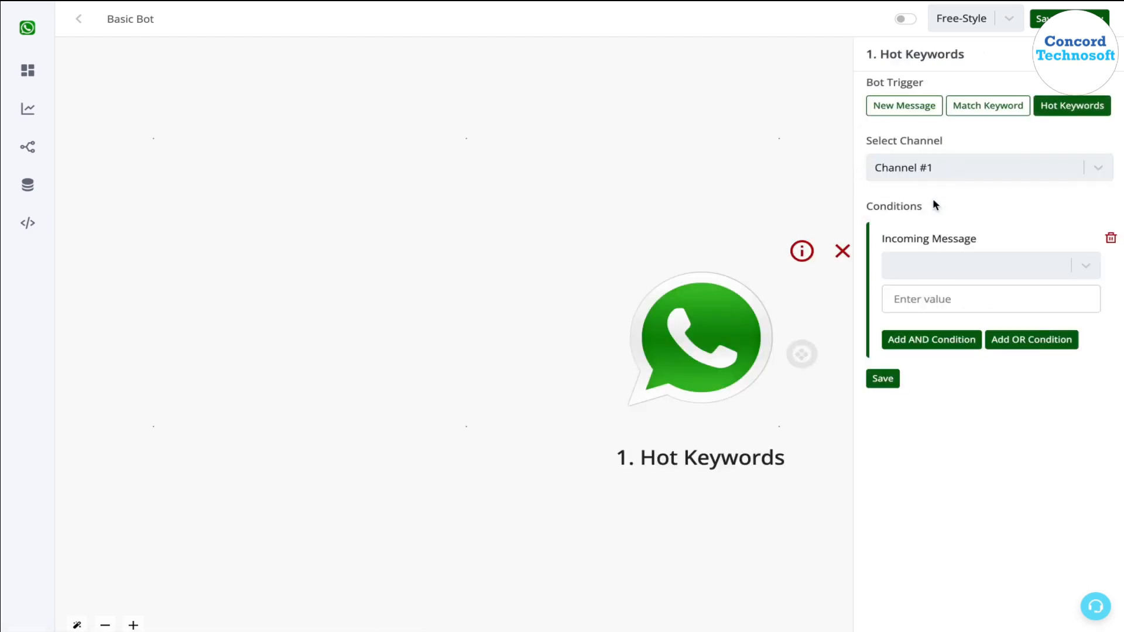
- Set the trigger's incoming message condition to is "basic" and save the trigger
click(953, 266)
scroll(955, 347, down, 5)
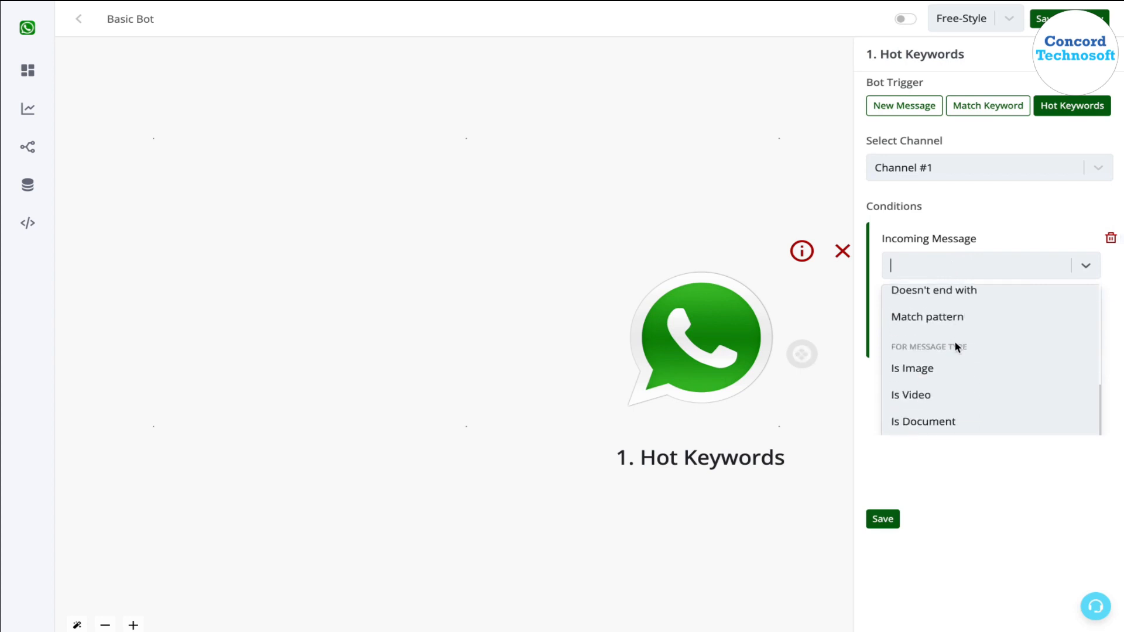
scroll(955, 347, up, 5)
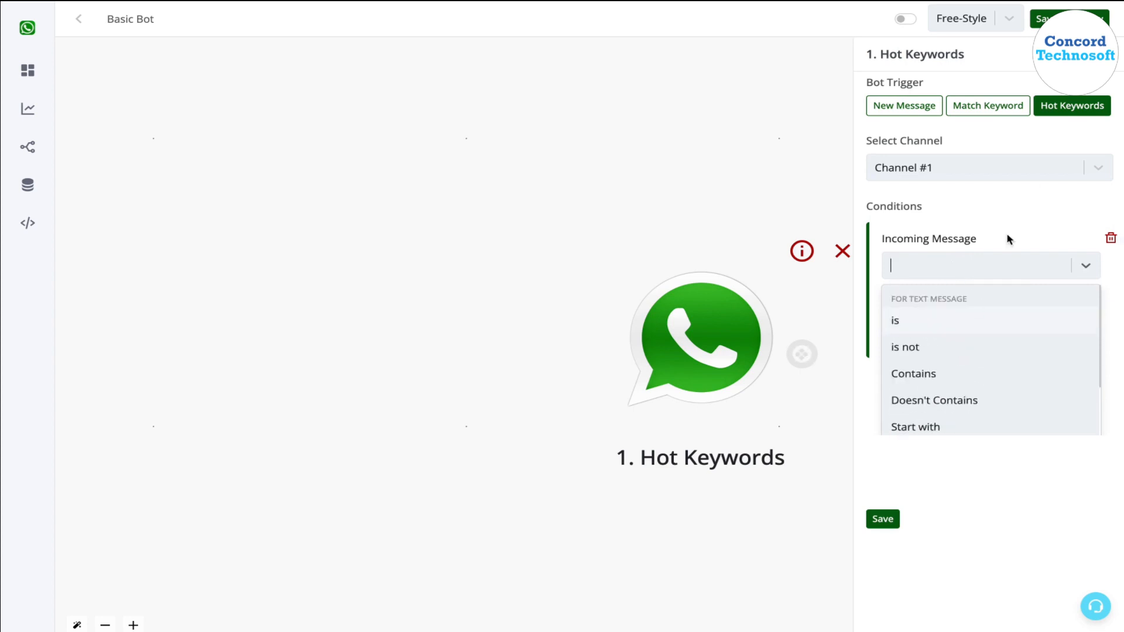
click(958, 326)
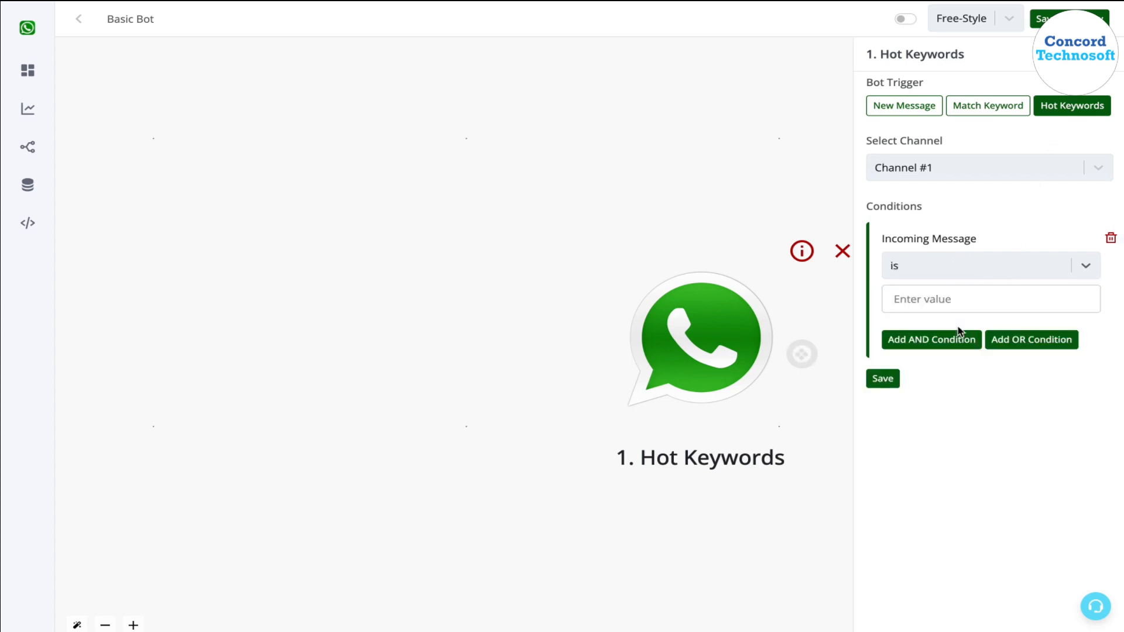
click(951, 299)
text(basic)
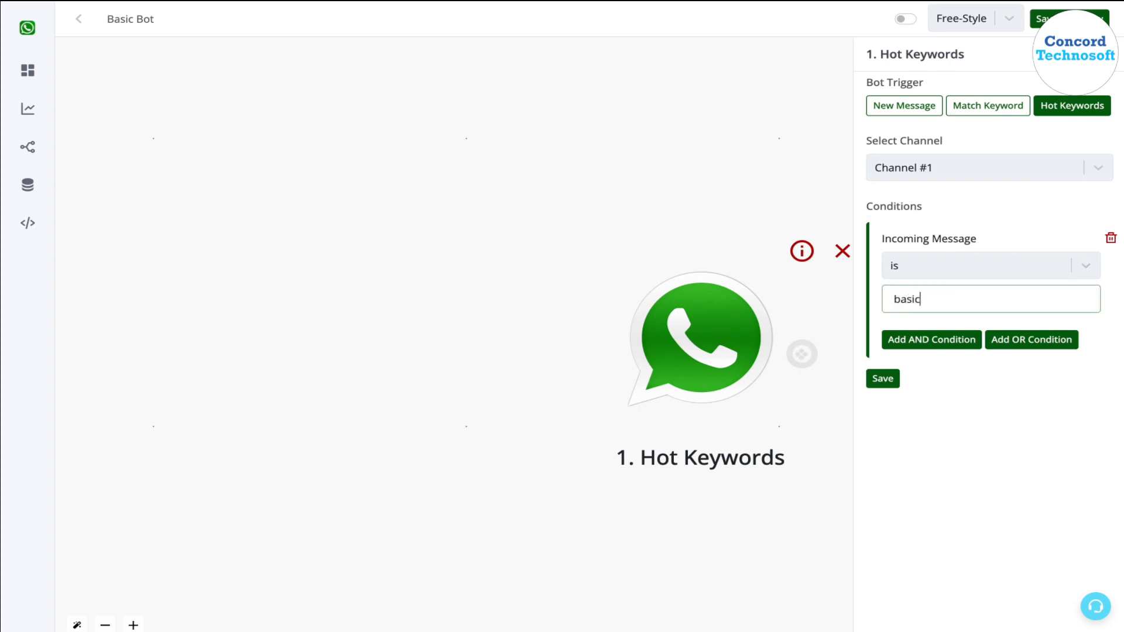
click(896, 377)
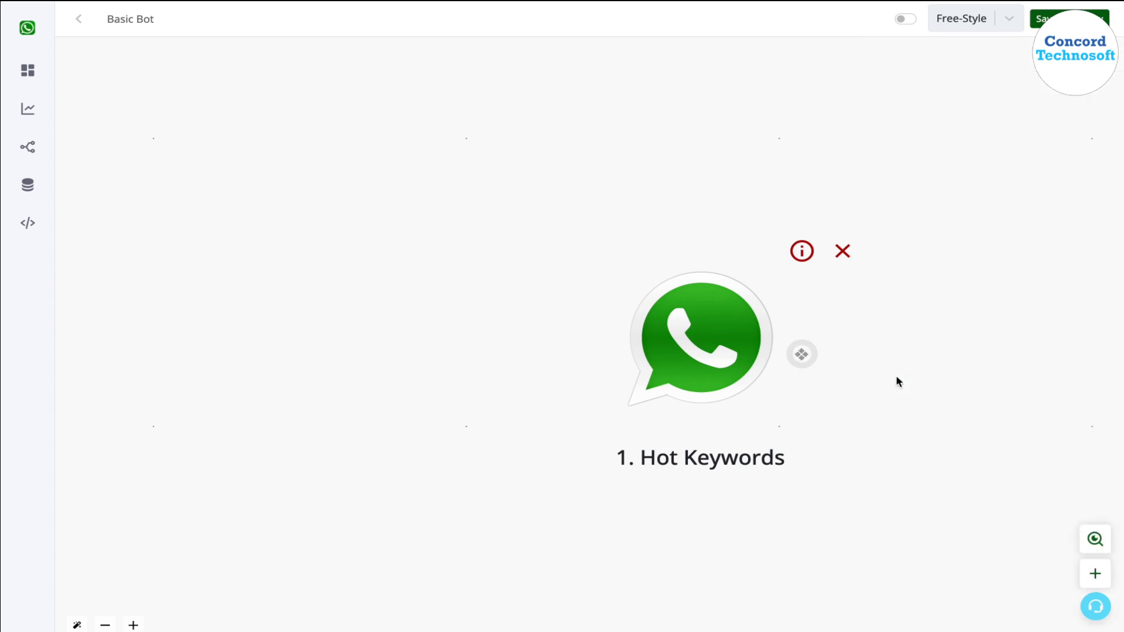
- Add a Send Message action connected to the Hot Keywords trigger
click(801, 355)
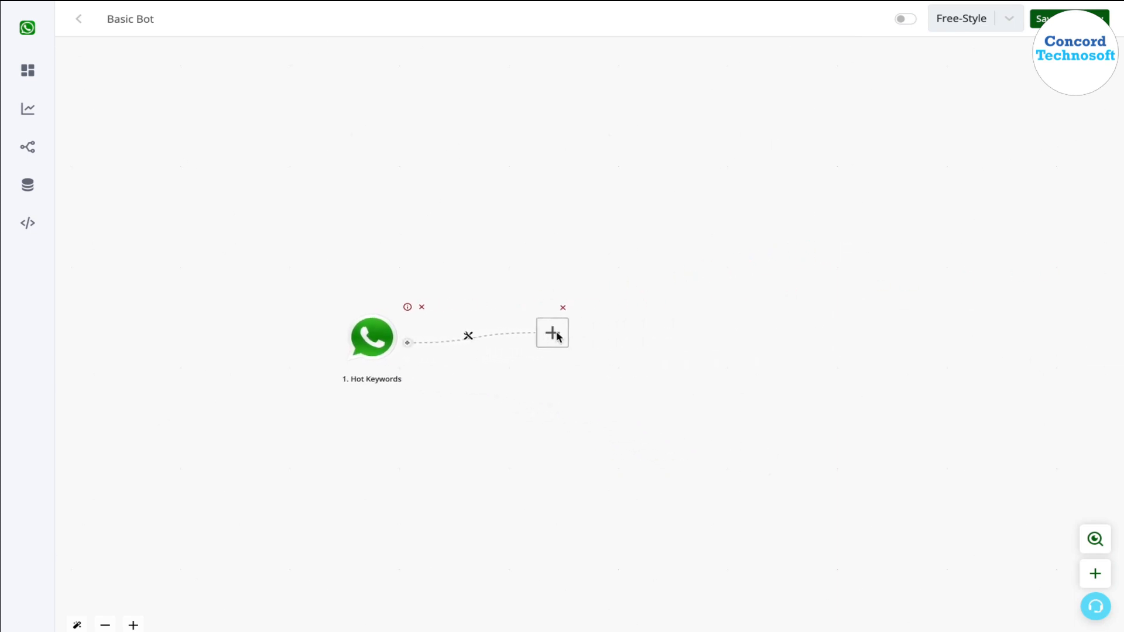
click(559, 336)
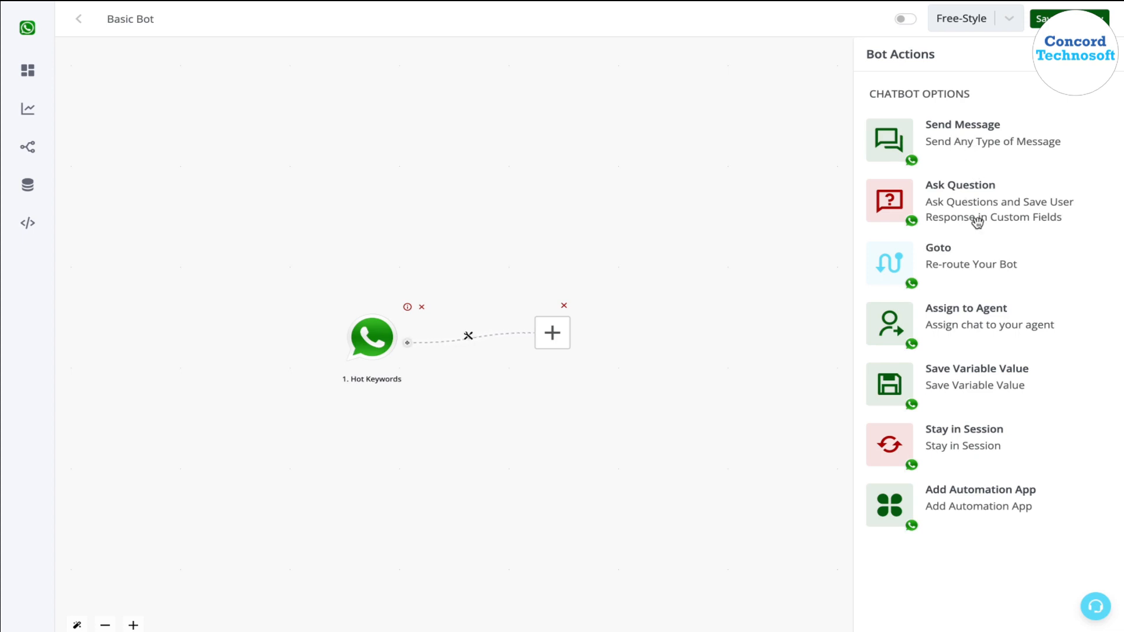
click(977, 141)
click(964, 116)
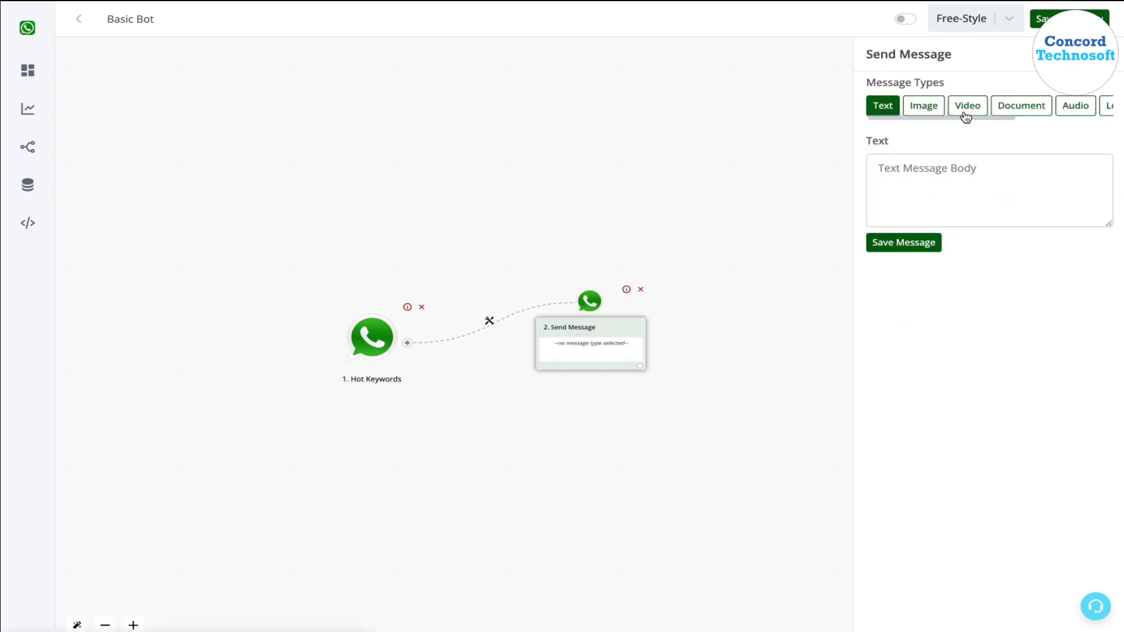
- Write the text message "Hello {{name}}, Welcome to our bot ." using the name custom field, and save it
click(973, 167)
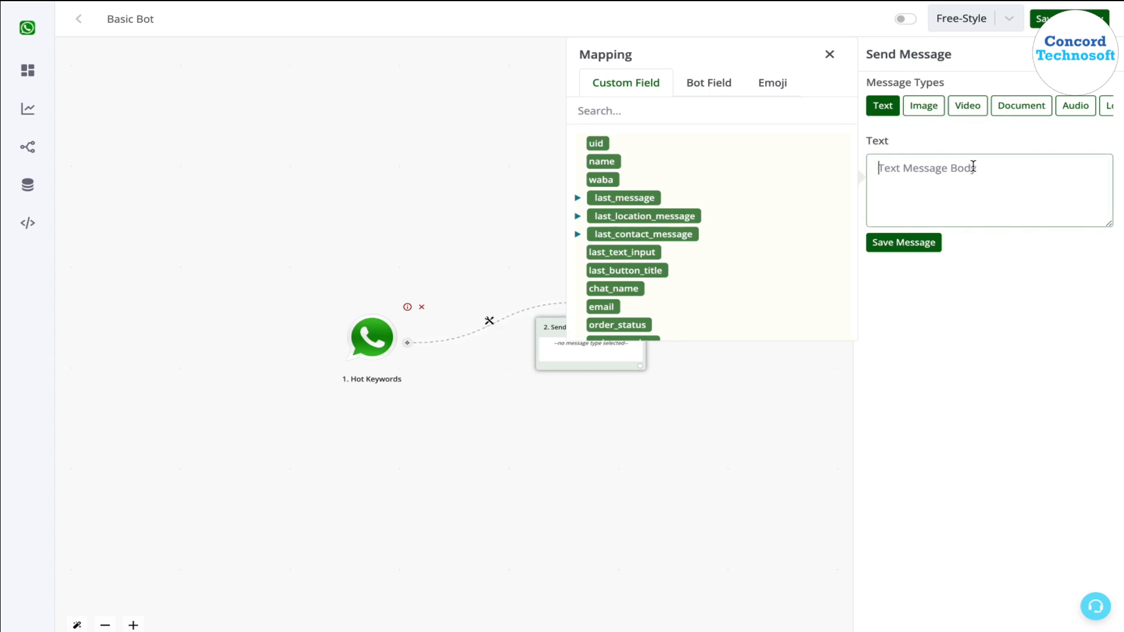
text(Hello)
click(602, 164)
click(976, 166)
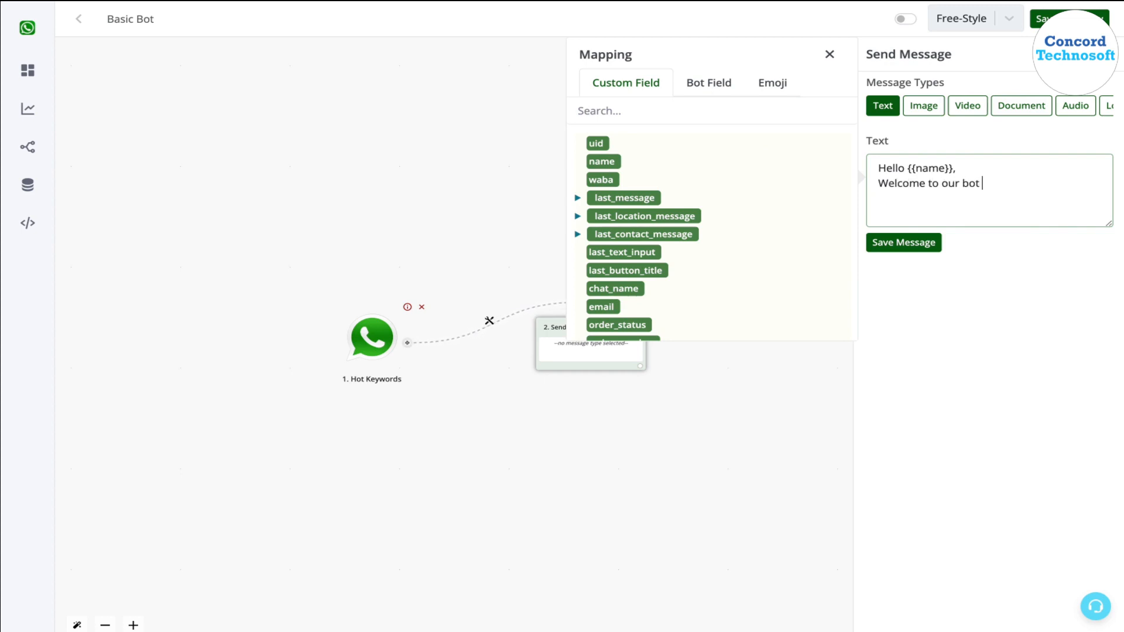
click(906, 243)
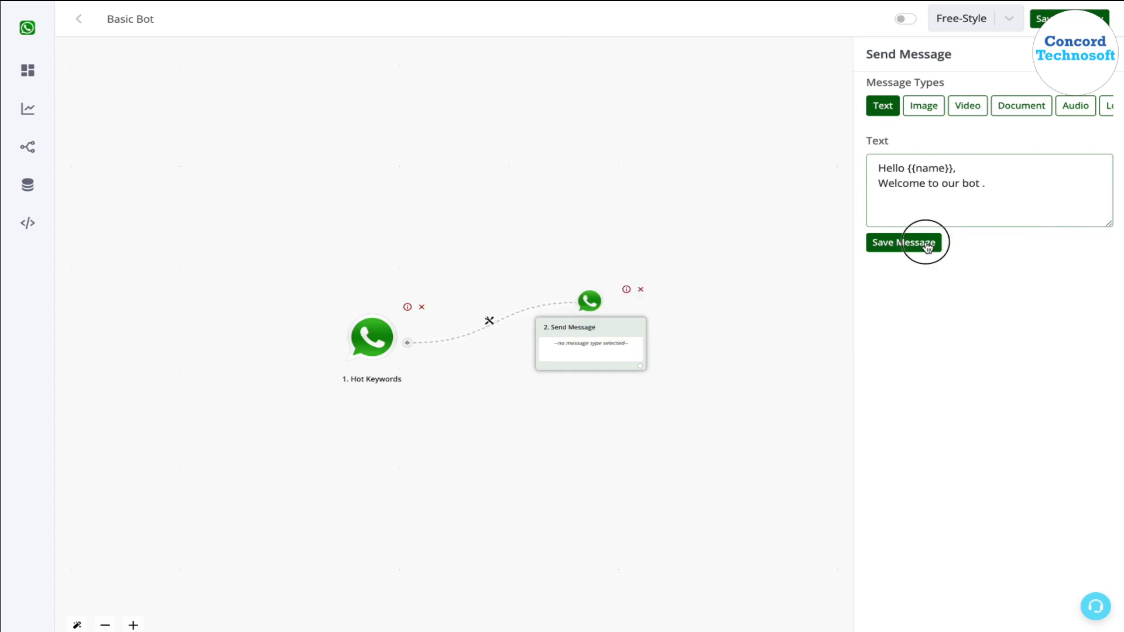
- Add an Ask Question action of the Interactive Message type after the welcome text message
click(638, 366)
click(555, 332)
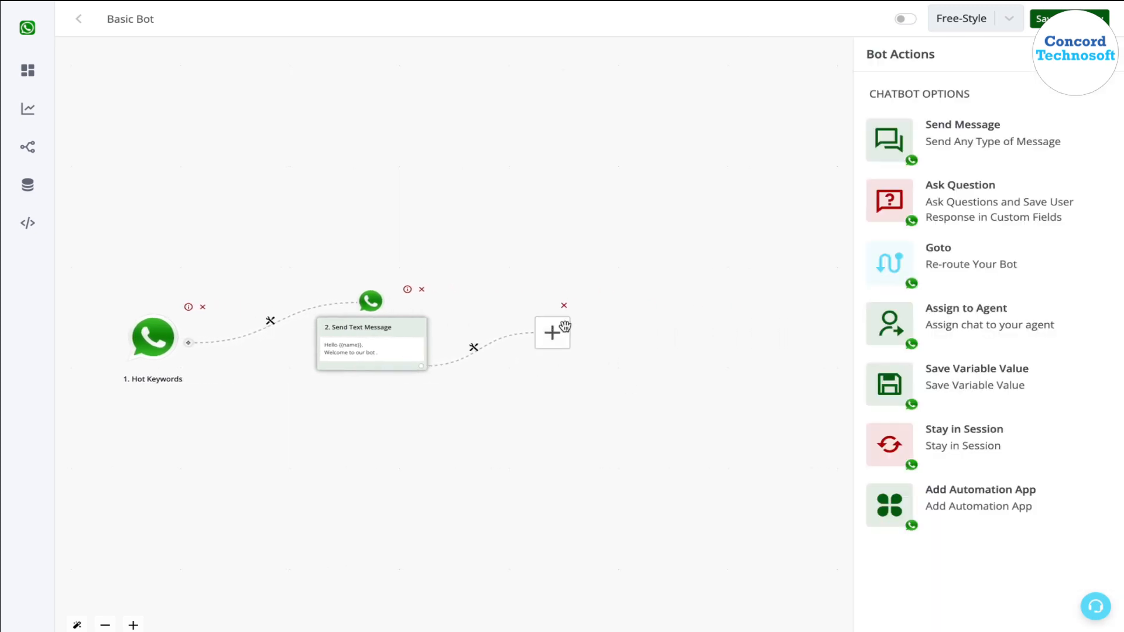
click(953, 200)
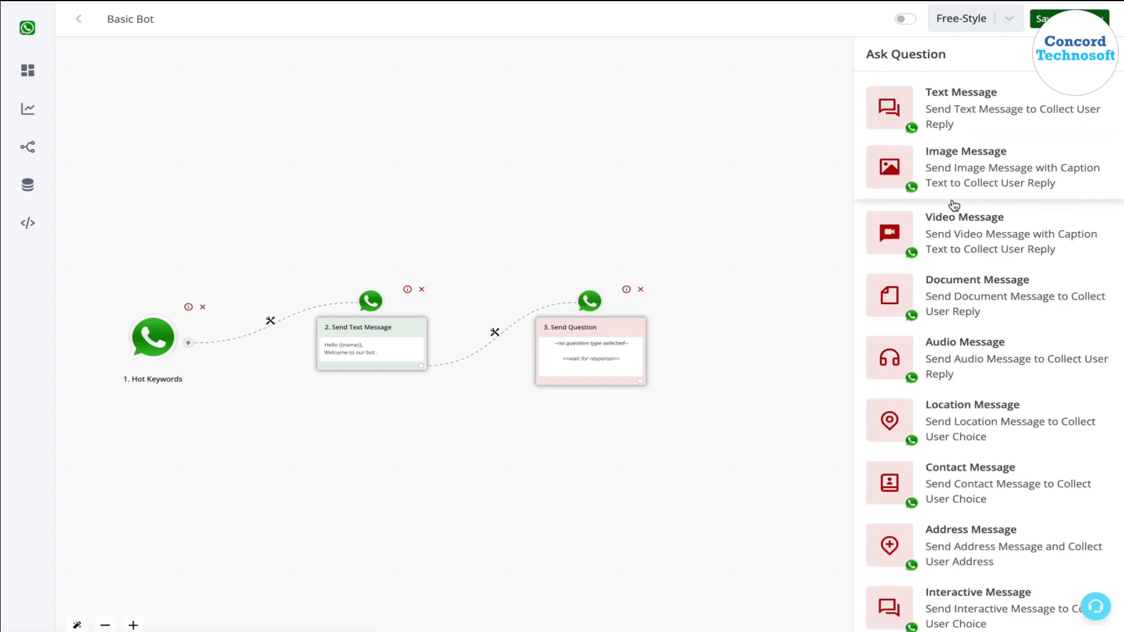
click(955, 611)
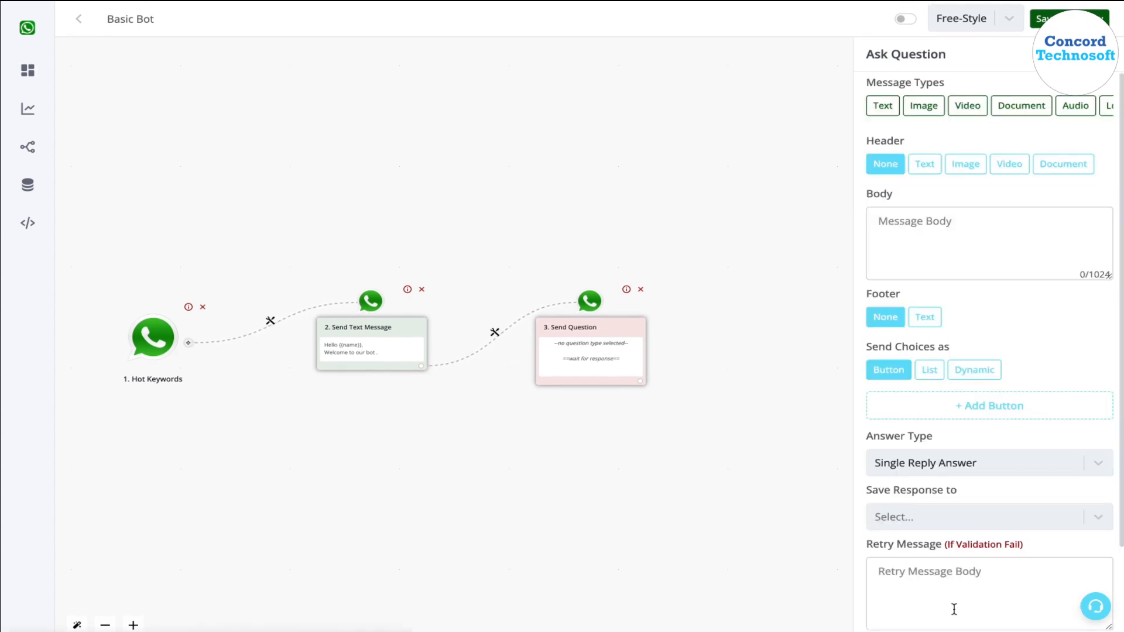
- Enter "What would you like to do next ?" as the question's body text
click(959, 223)
text(Whats)
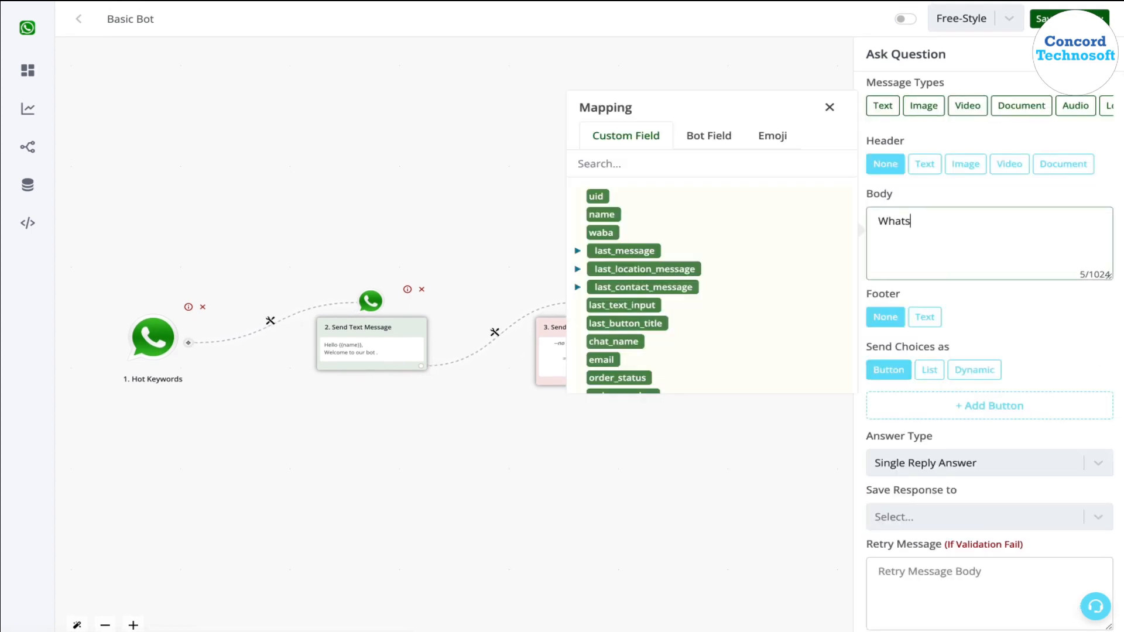
key(BackSpace)
text( would you like to do next ?)
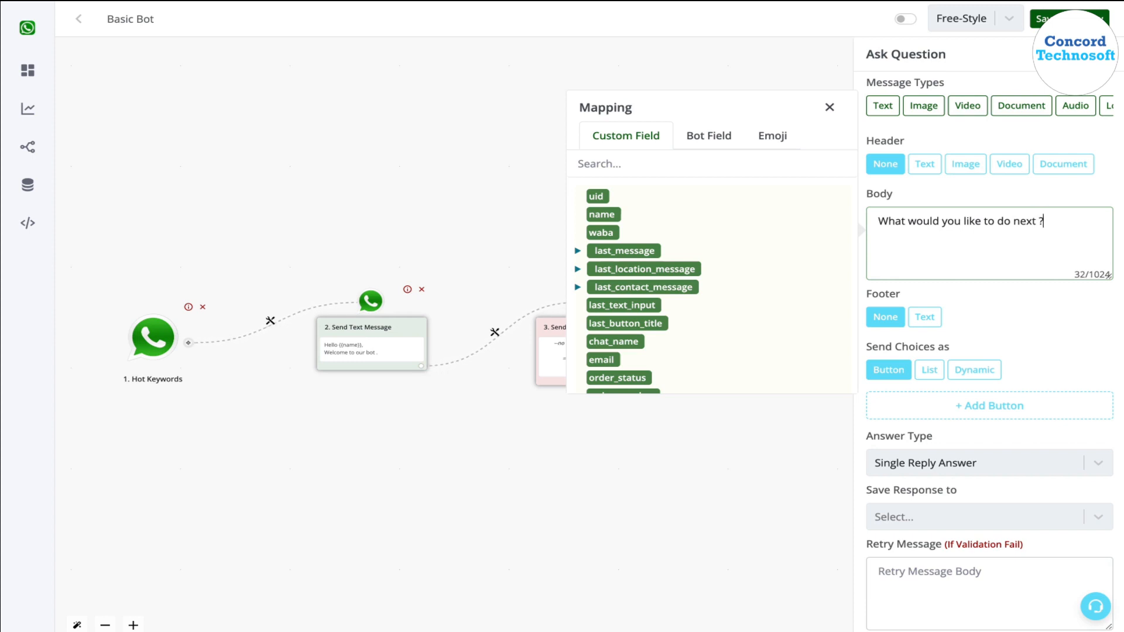
- Add two answer buttons to the question and label the first one "Contact Sales Team"
click(949, 405)
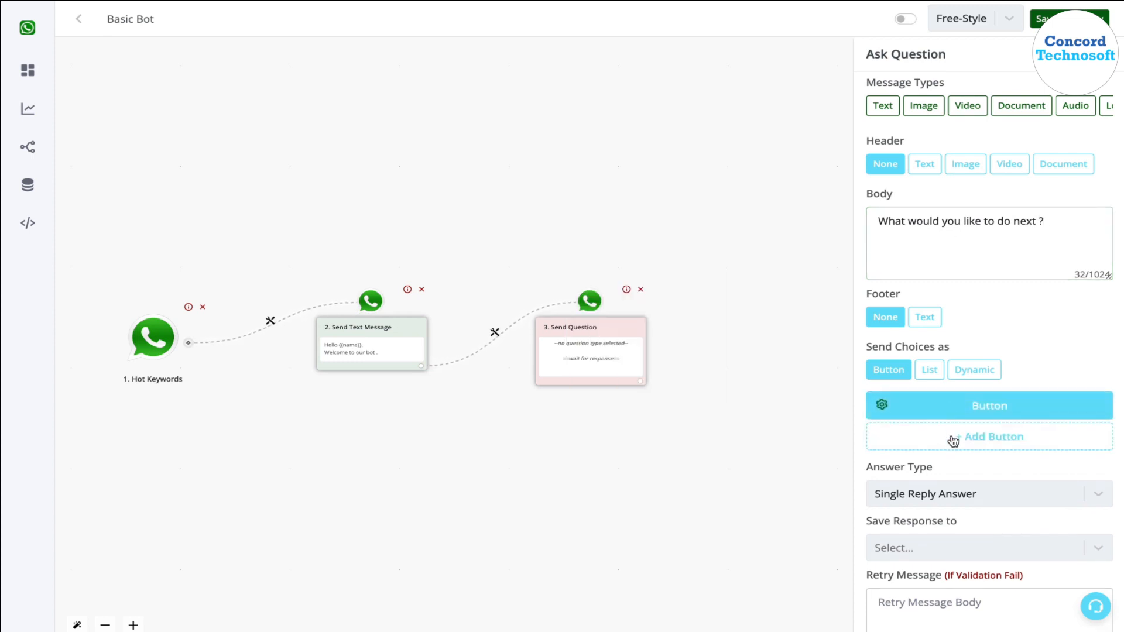
click(951, 436)
click(970, 412)
double_click(680, 416)
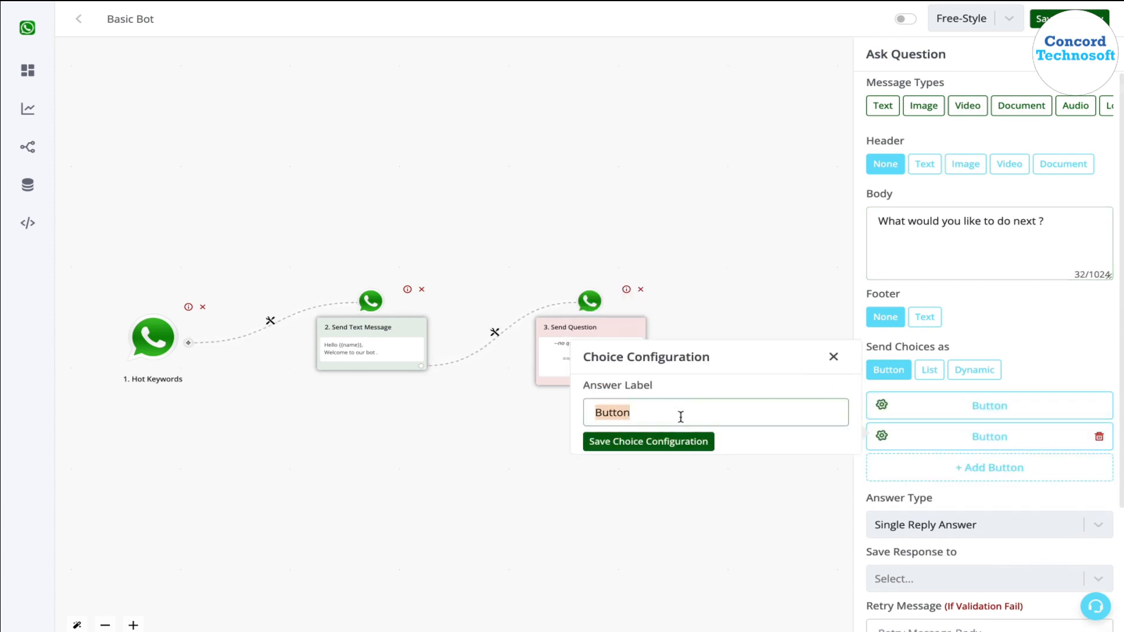
text(Contact Sales Team)
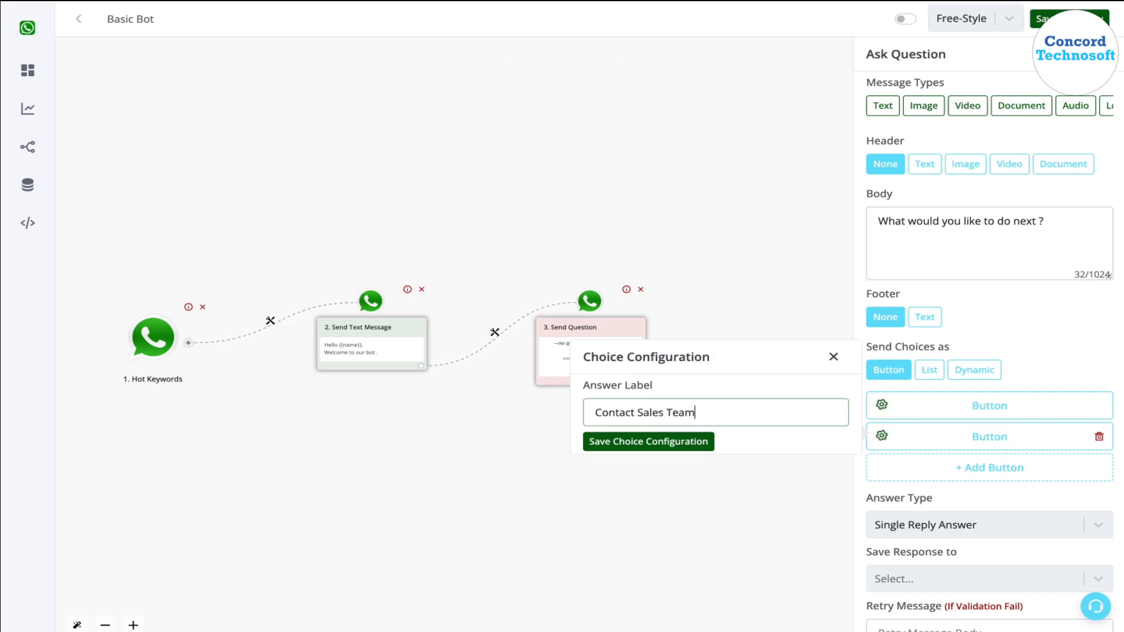
click(621, 442)
- Label the second answer button "Contact Support Team" and save its choice configuration
click(921, 439)
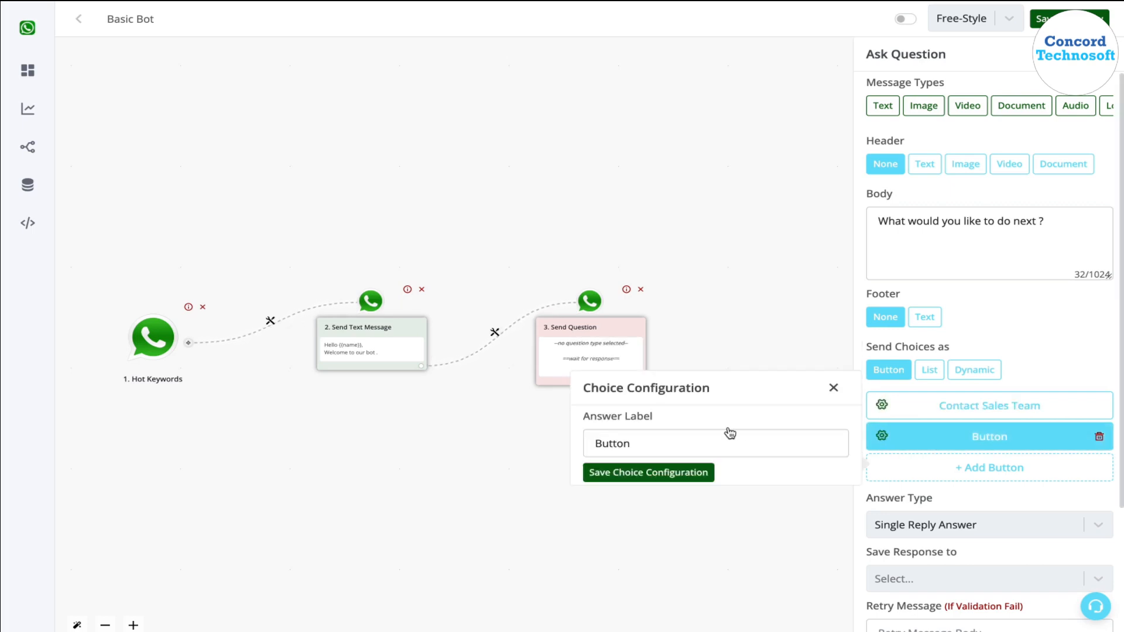
click(732, 448)
double_click(731, 449)
text(Conta)
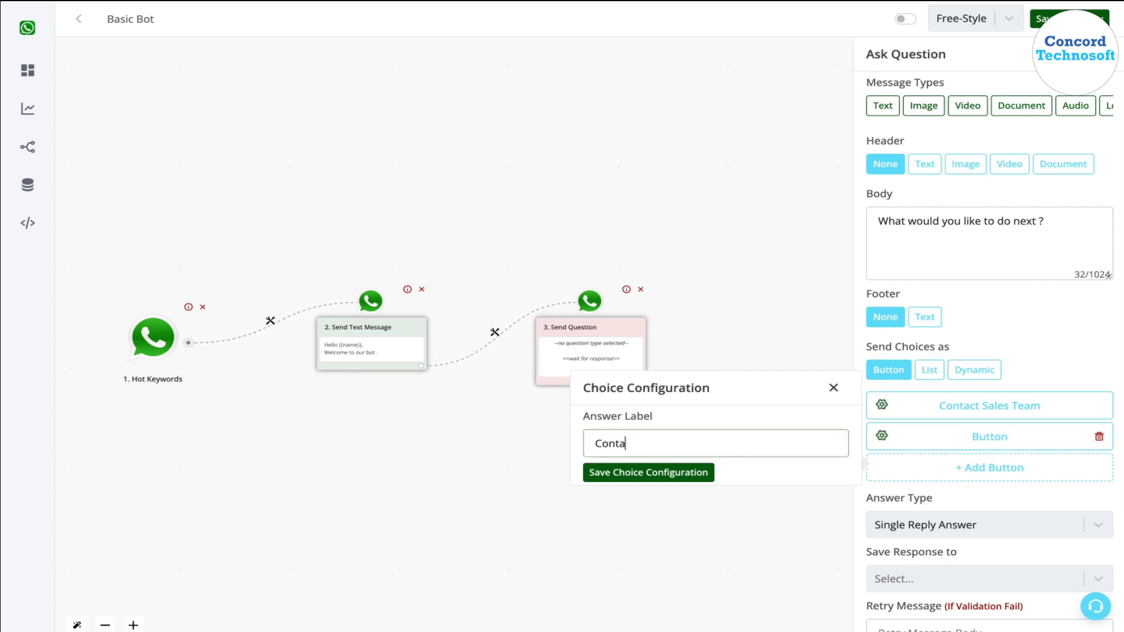
text(ct Support Team)
click(679, 473)
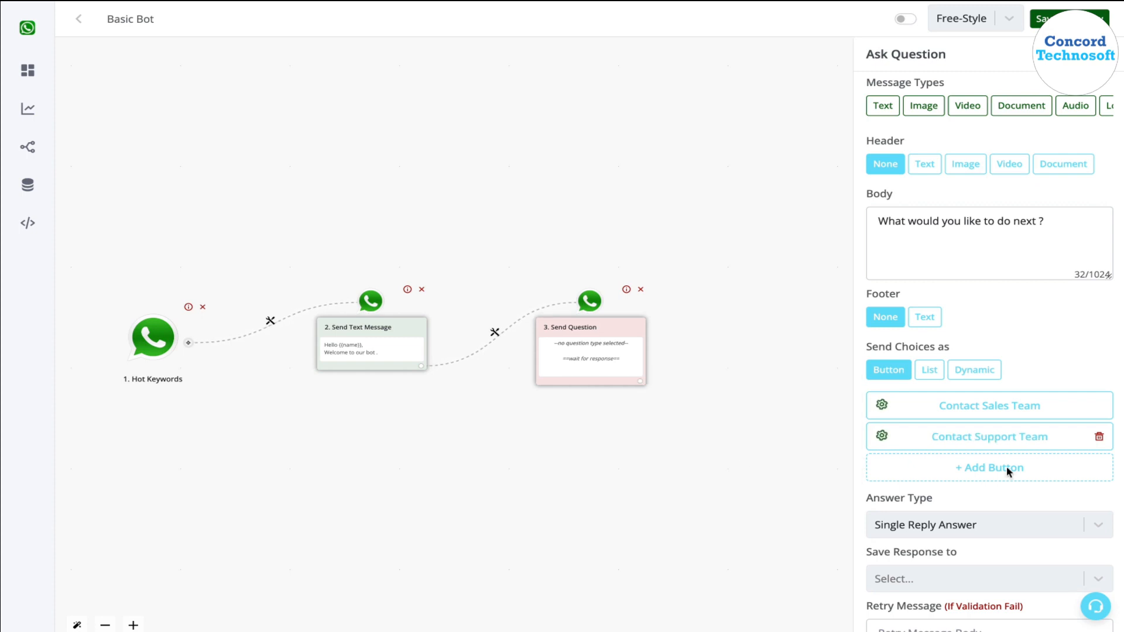
- Add a third answer button labelled "See Demo" and save its choice configuration
click(1008, 469)
click(1023, 472)
double_click(729, 475)
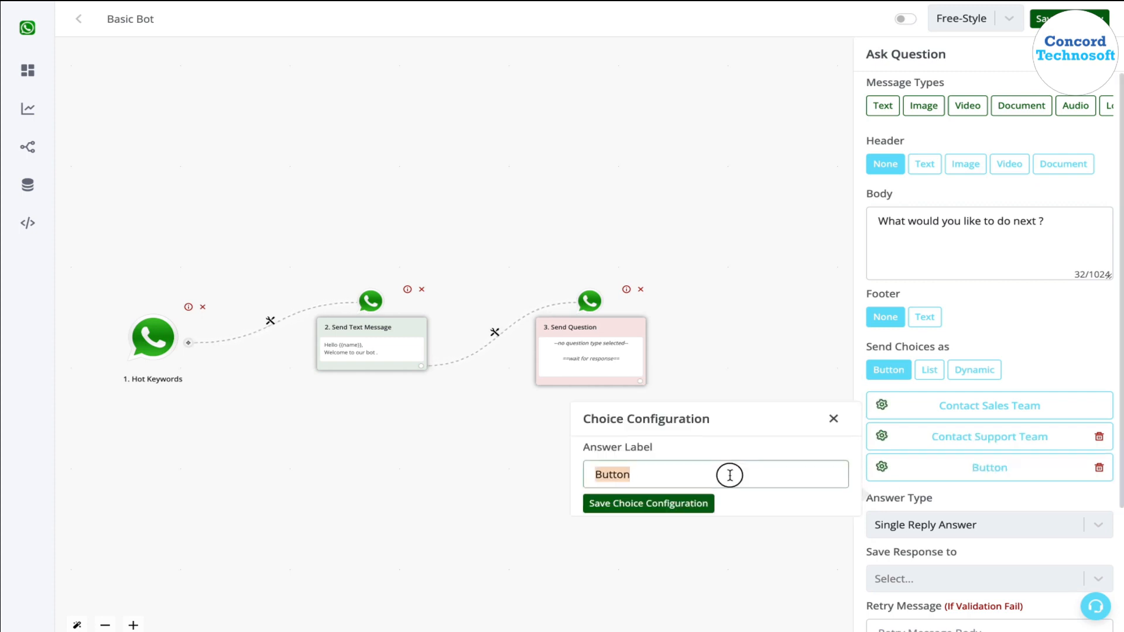
text(See Demo)
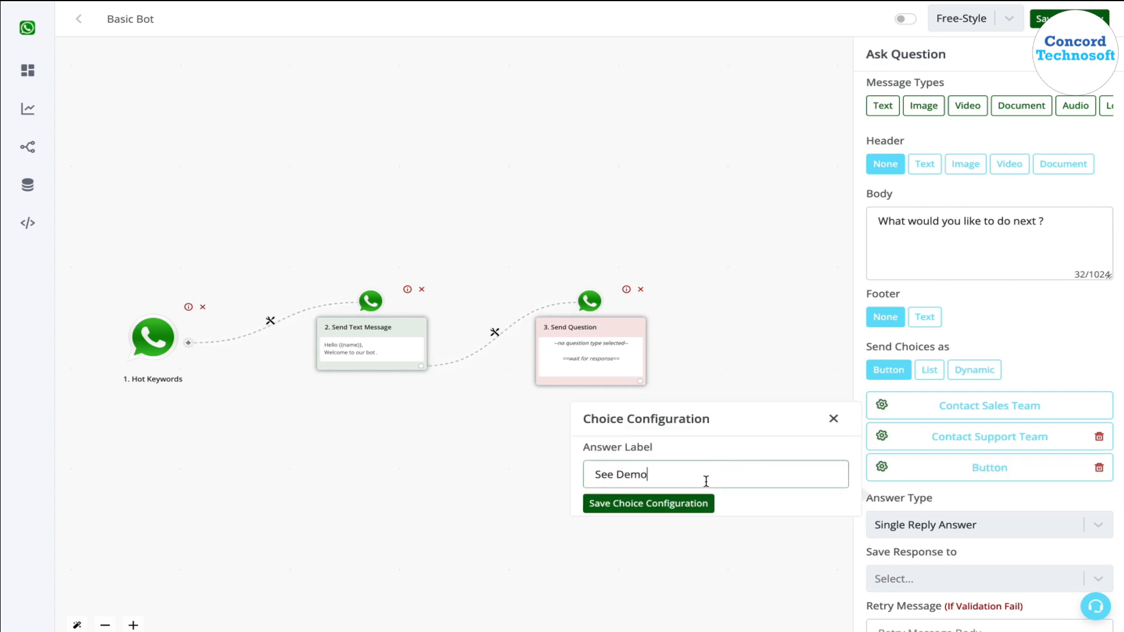
click(669, 503)
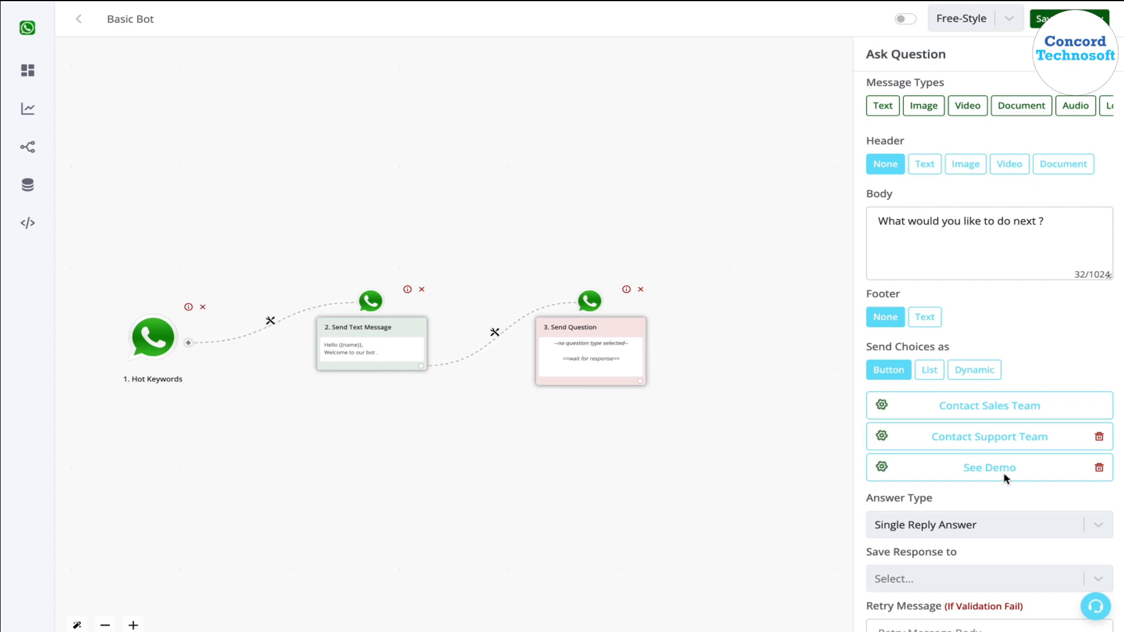
- Choose Single Reply Answer as the question's answer type and have the response saved to the category field
scroll(1005, 478, down, 3)
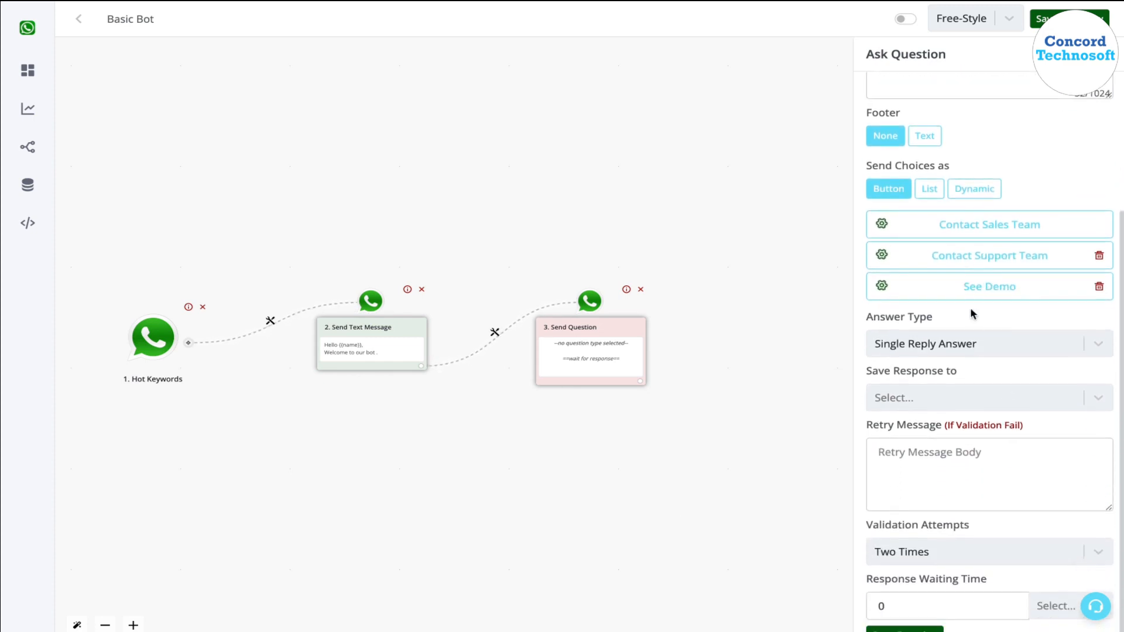
scroll(979, 224, up, 3)
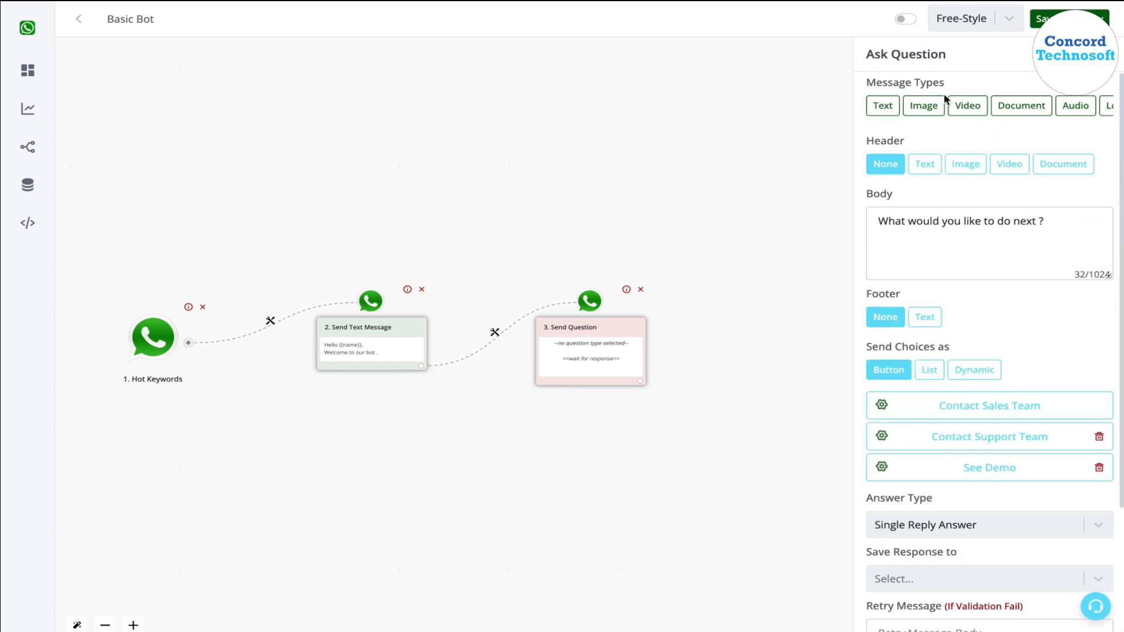
scroll(977, 251, down, 3)
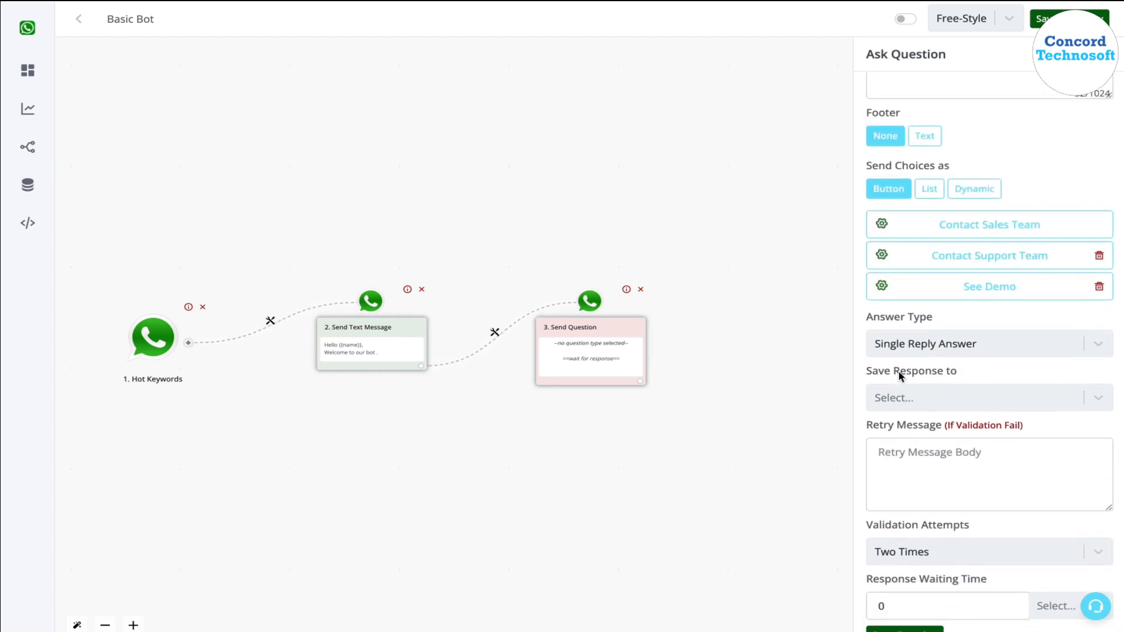
click(904, 398)
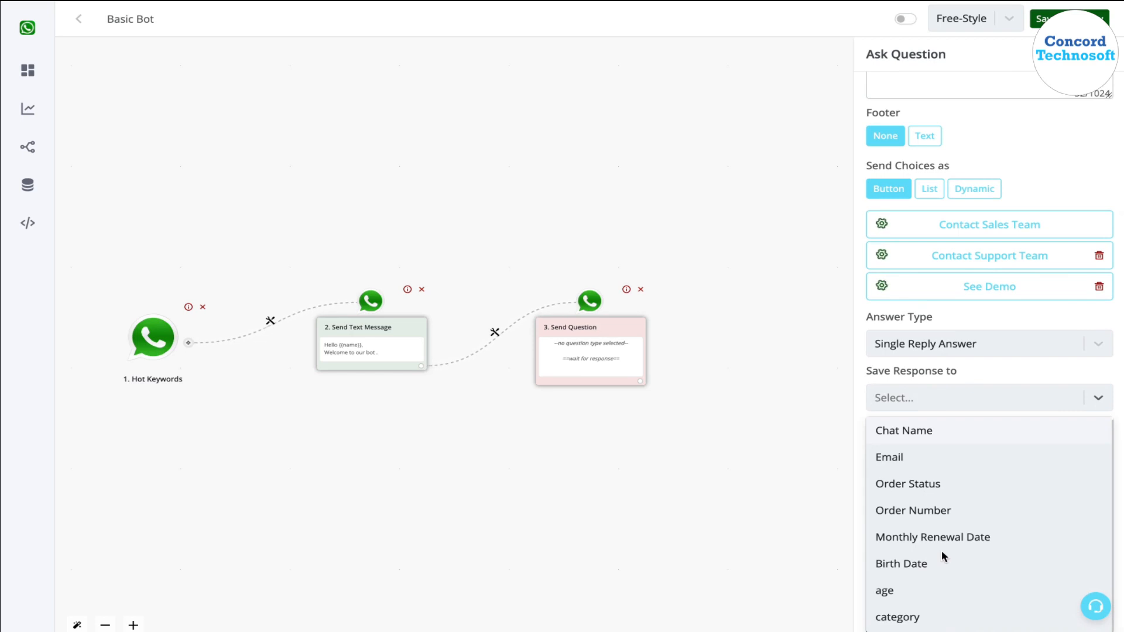
click(935, 351)
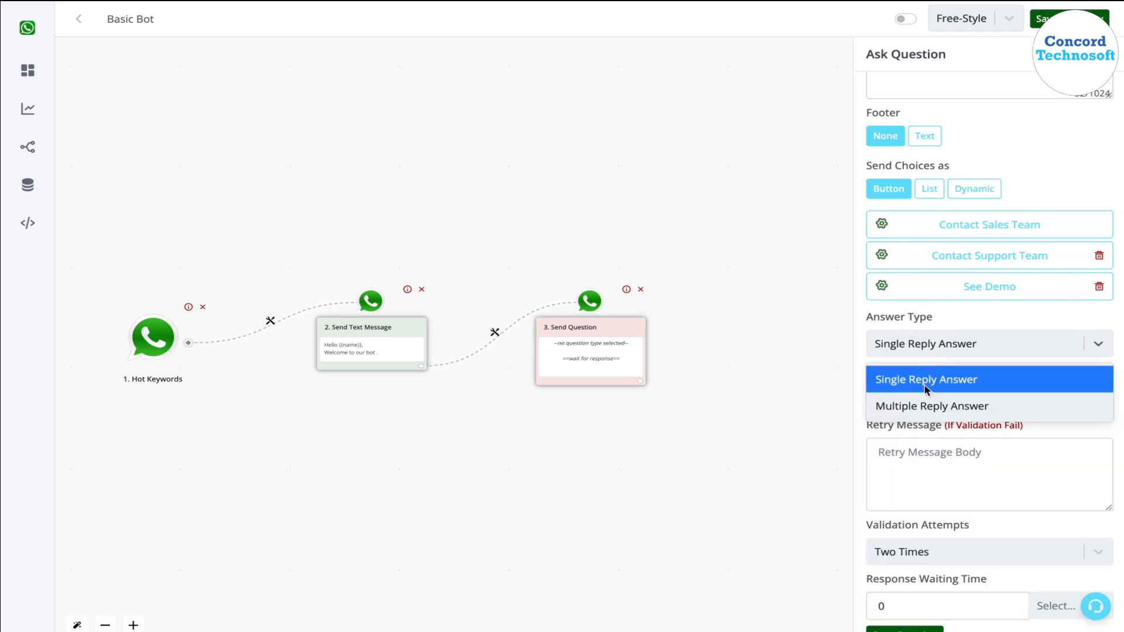
click(918, 386)
click(918, 397)
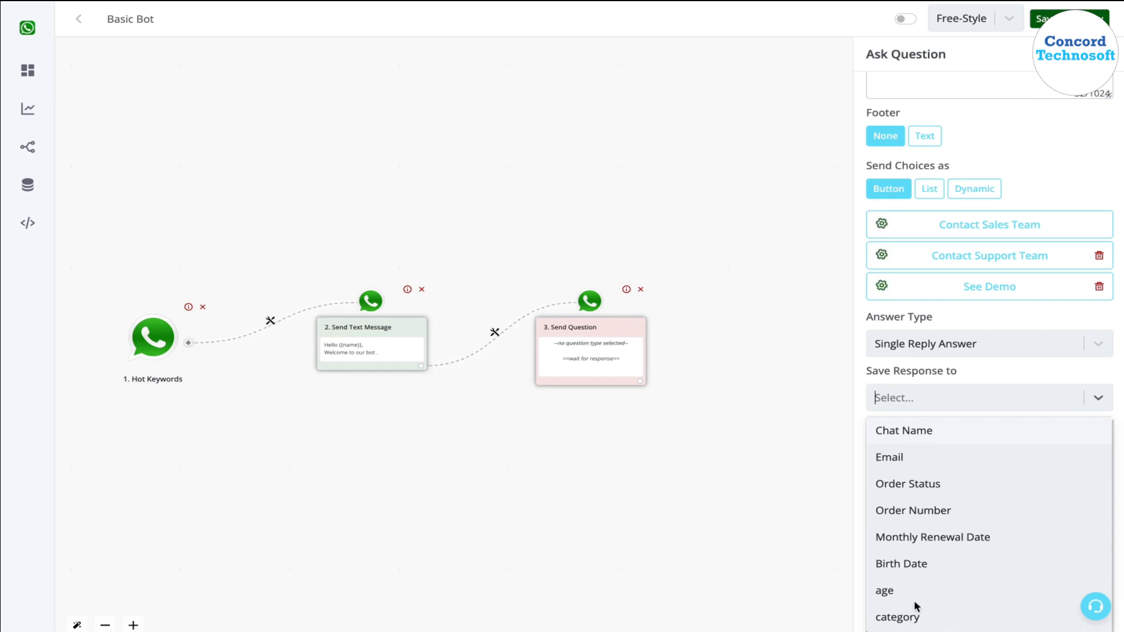
click(902, 618)
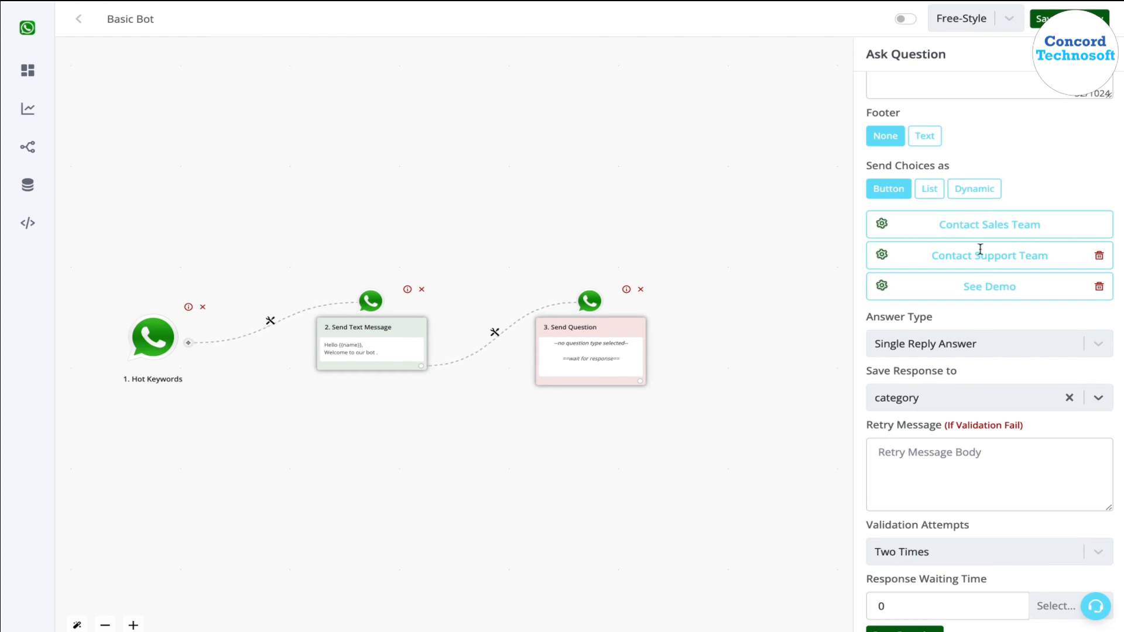
click(953, 453)
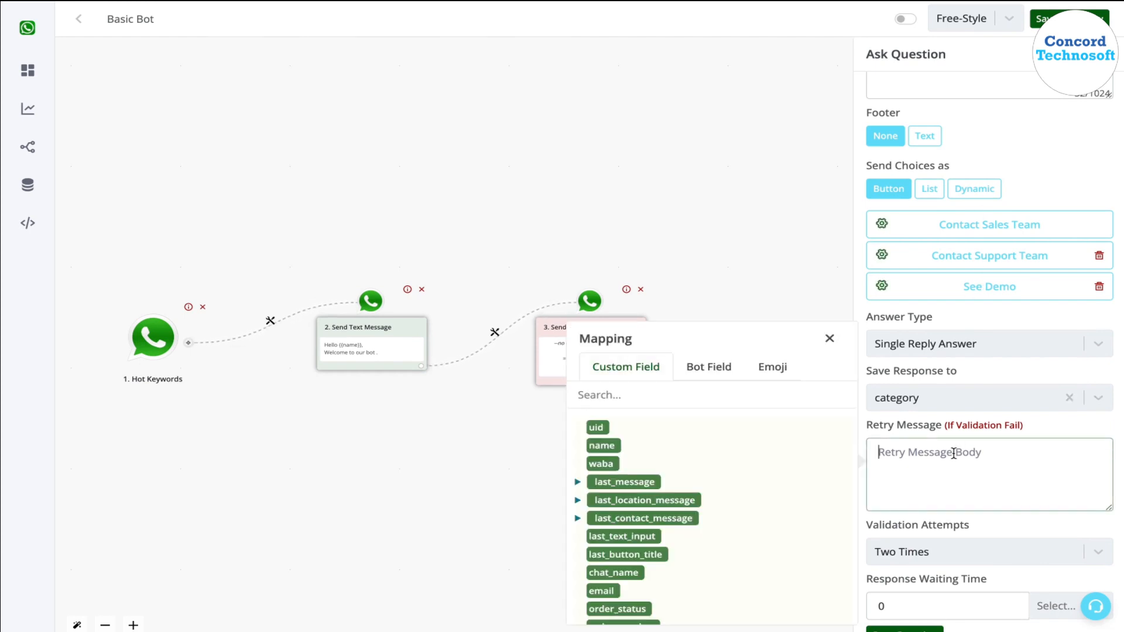
click(830, 339)
click(1018, 477)
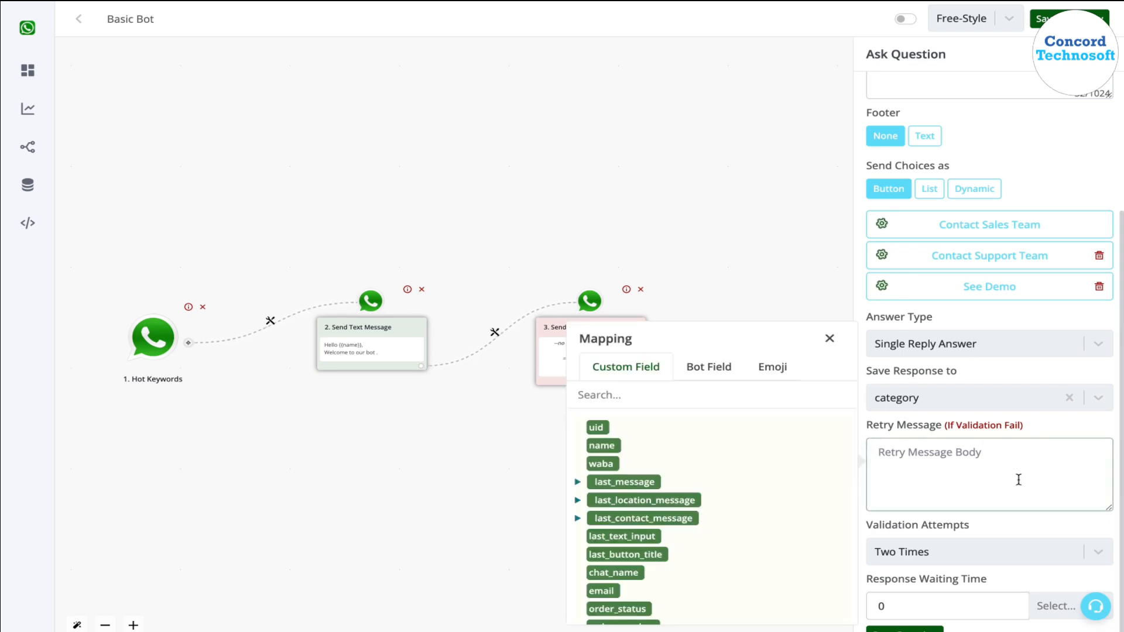
click(830, 339)
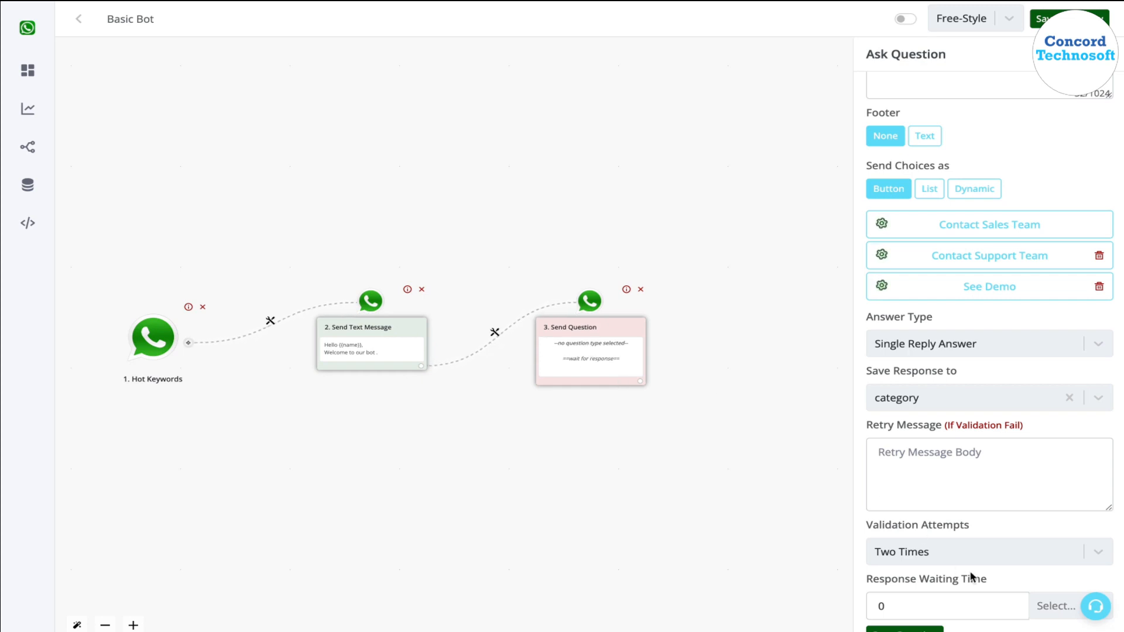
- Set the question's response waiting time to 100 hours and save the question
click(1044, 606)
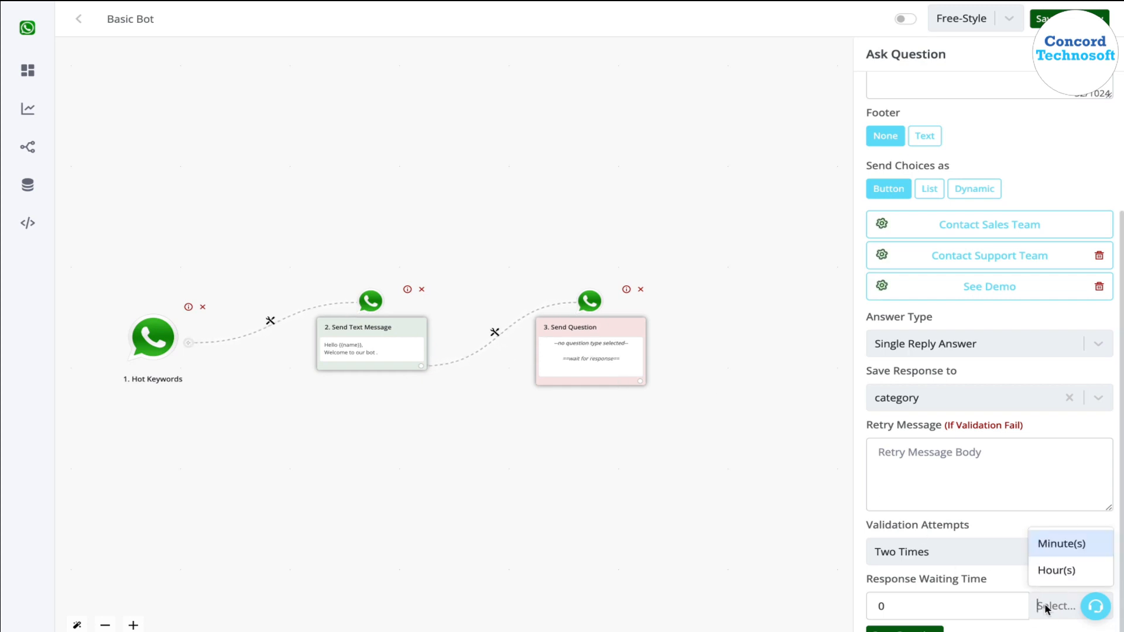
click(1049, 571)
double_click(977, 606)
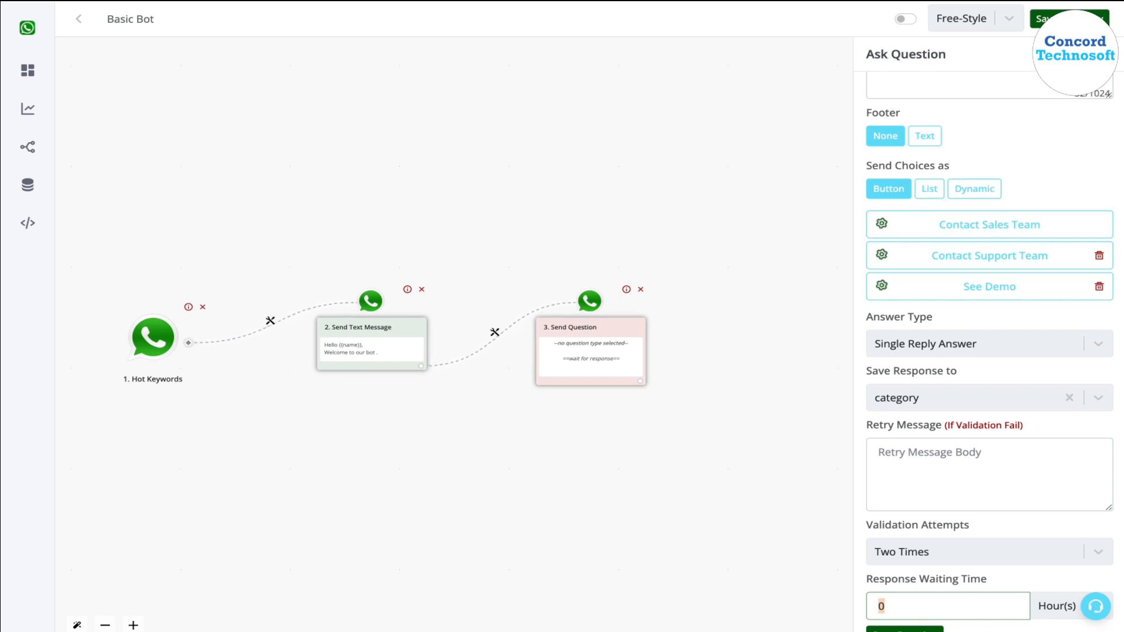
text(100)
click(927, 628)
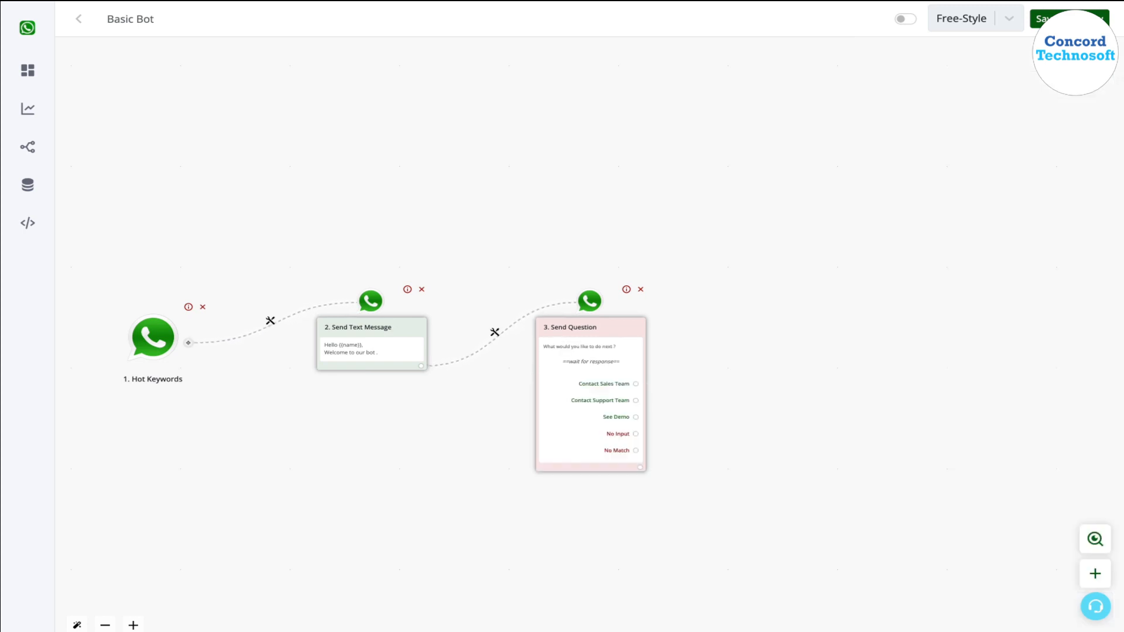
- Move the question node upward and branch an empty follow-up step from both Contact Sales Team and Contact Support Team
drag(611, 299, 655, 235)
scroll(612, 260, up, 5)
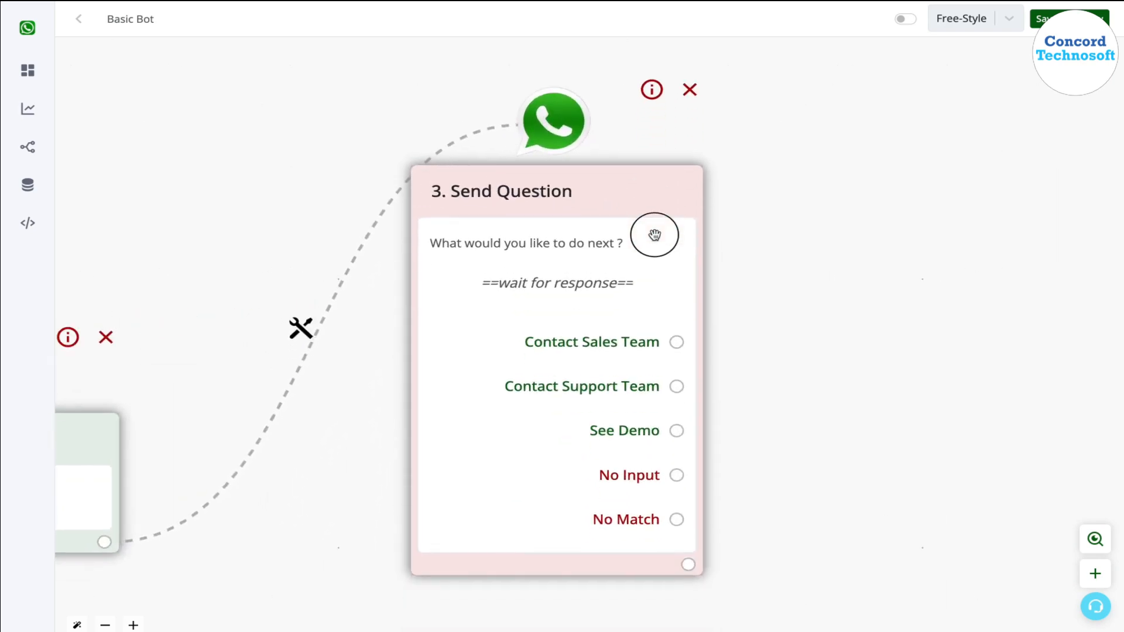
click(679, 340)
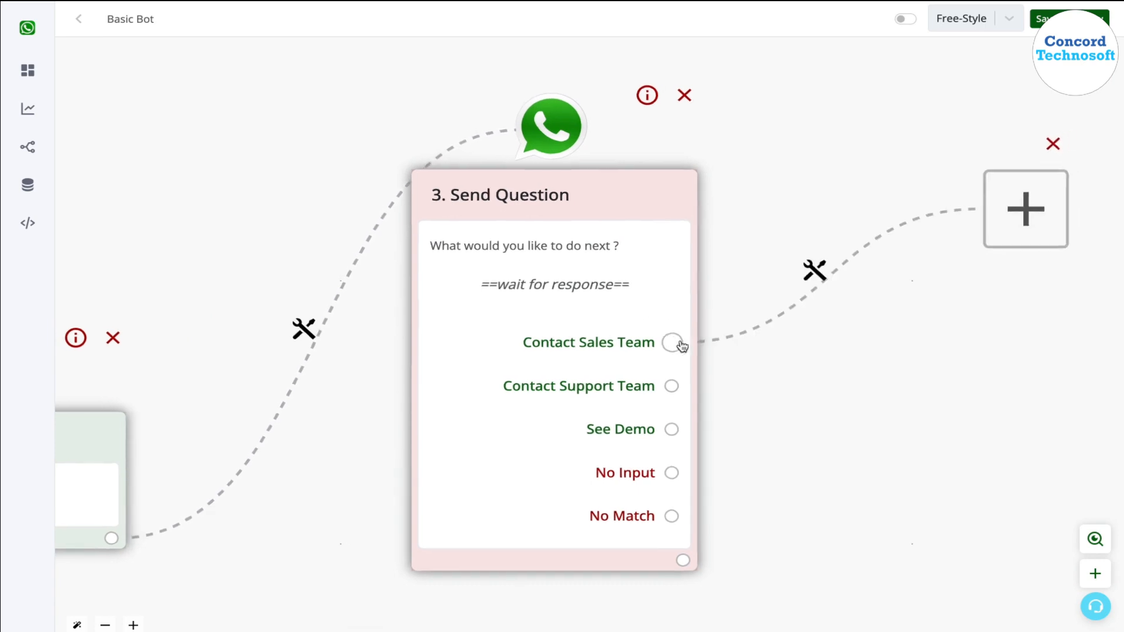
drag(418, 404, 572, 484)
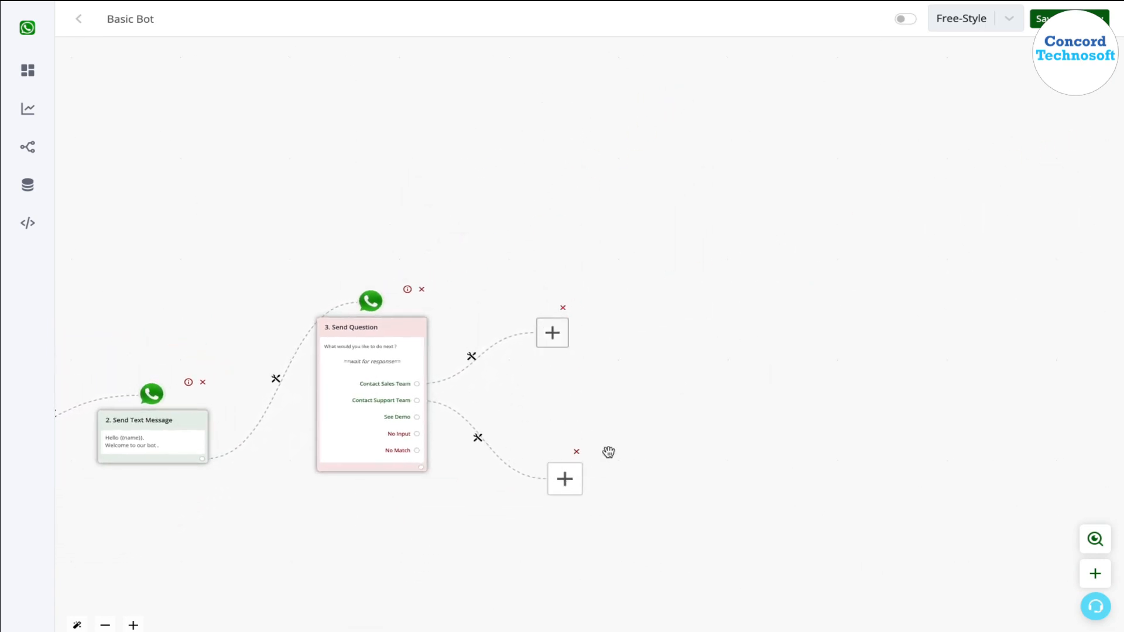
- Make the Contact Sales Team branch assign the chat to the agent "Demo account", save it and move that node upward
click(554, 332)
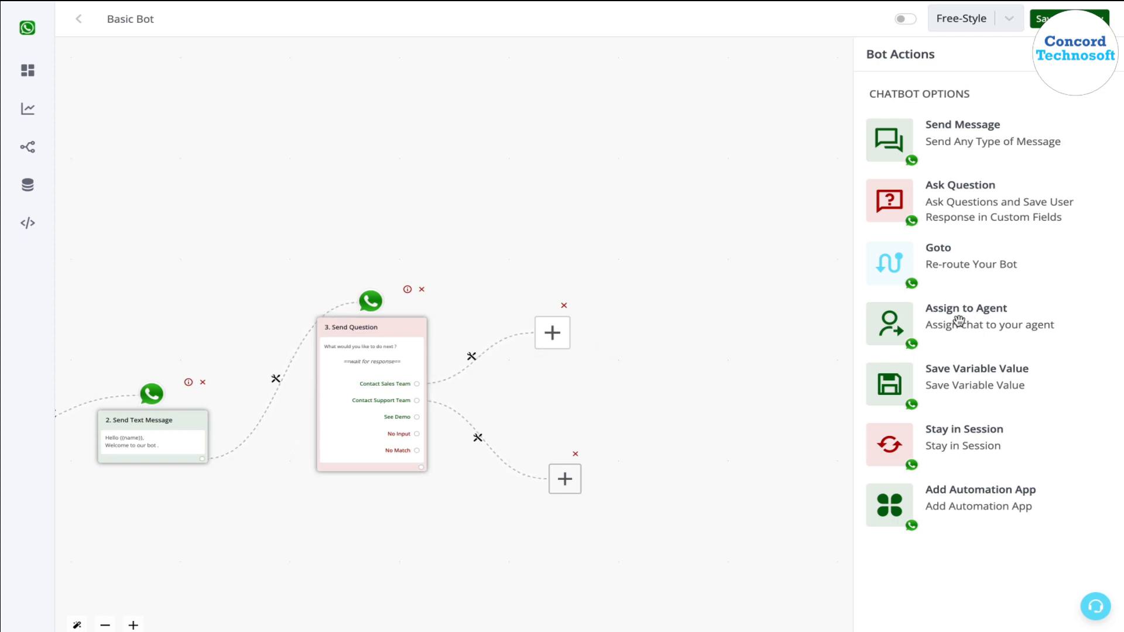
click(929, 327)
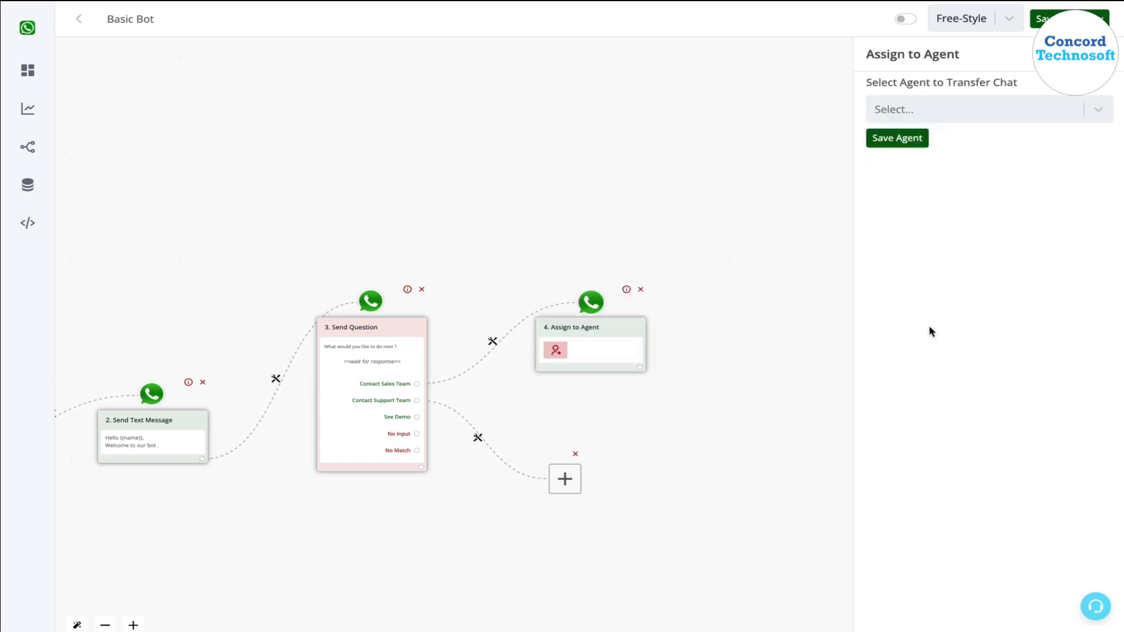
click(1064, 115)
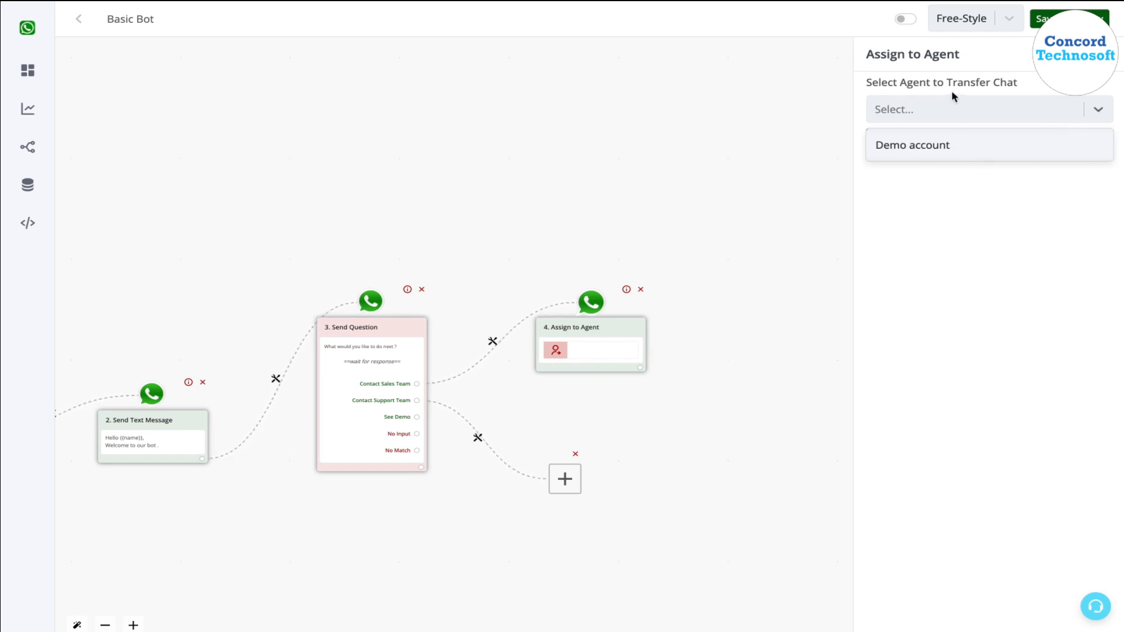
click(950, 149)
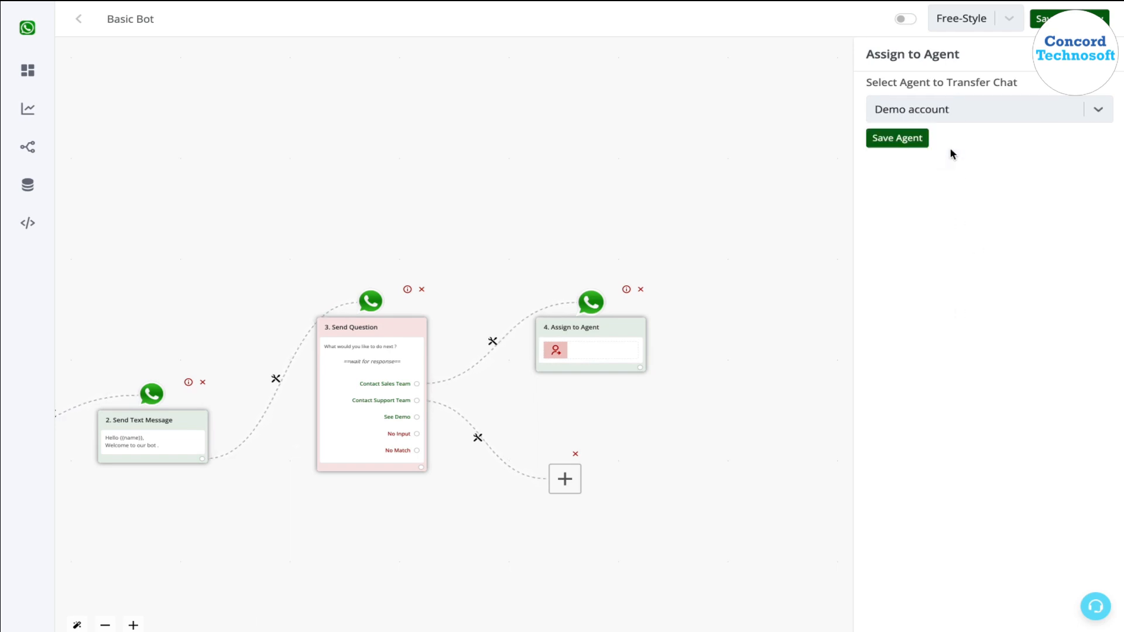
click(912, 145)
drag(616, 325, 623, 251)
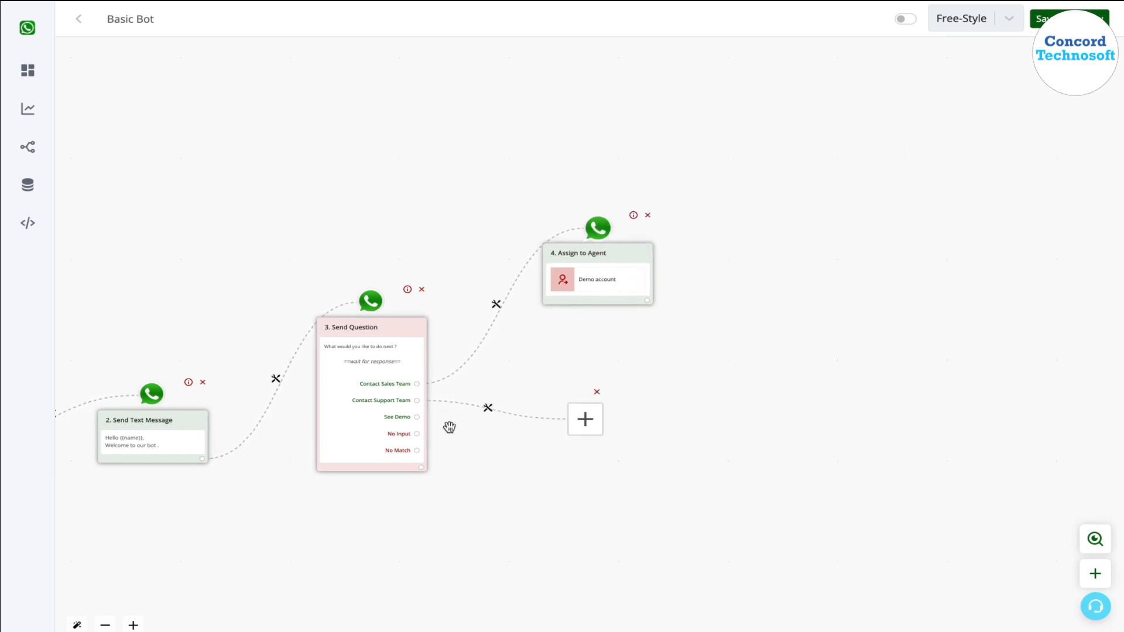
- Add an interactive question to the Contact Support Team branch with the body text "Are you a Free Or Paid User ?"
click(582, 419)
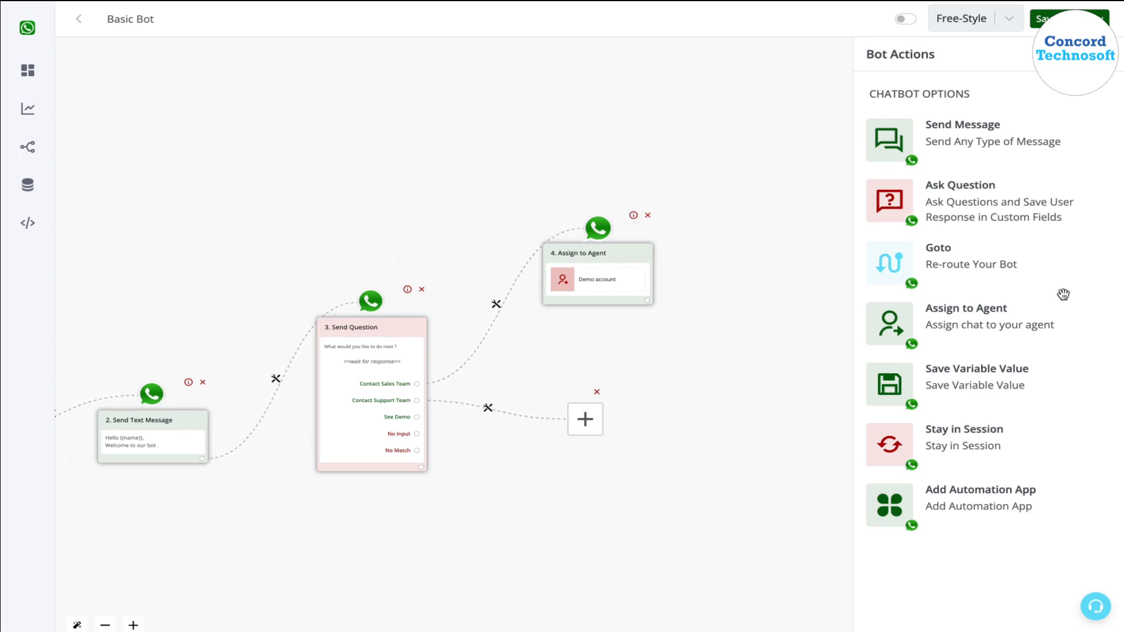
click(1002, 206)
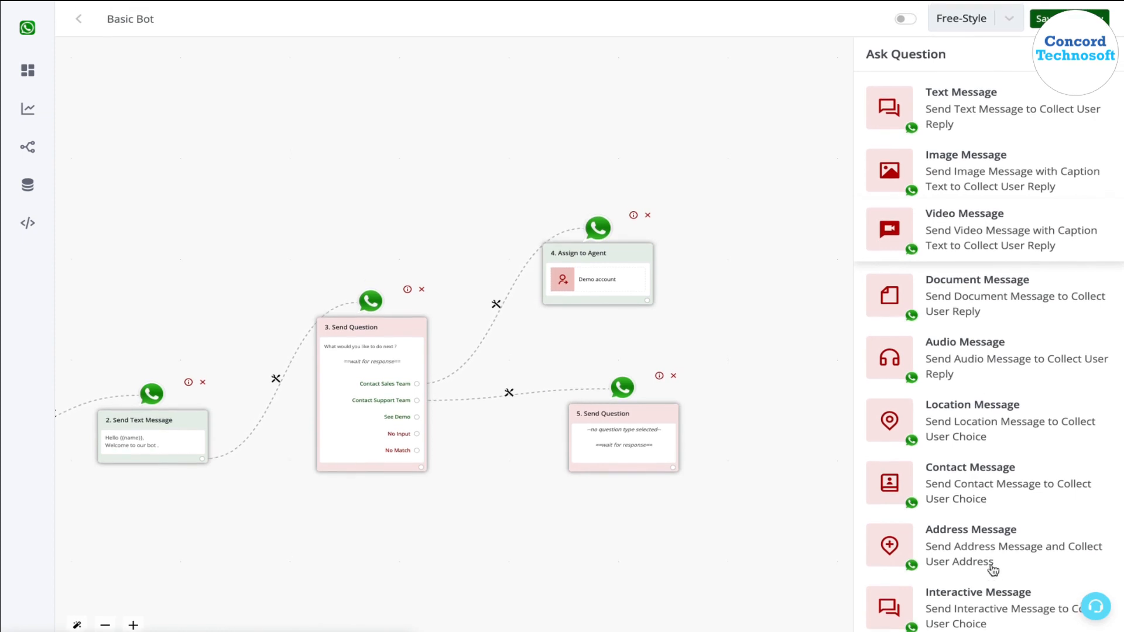
click(985, 604)
click(961, 261)
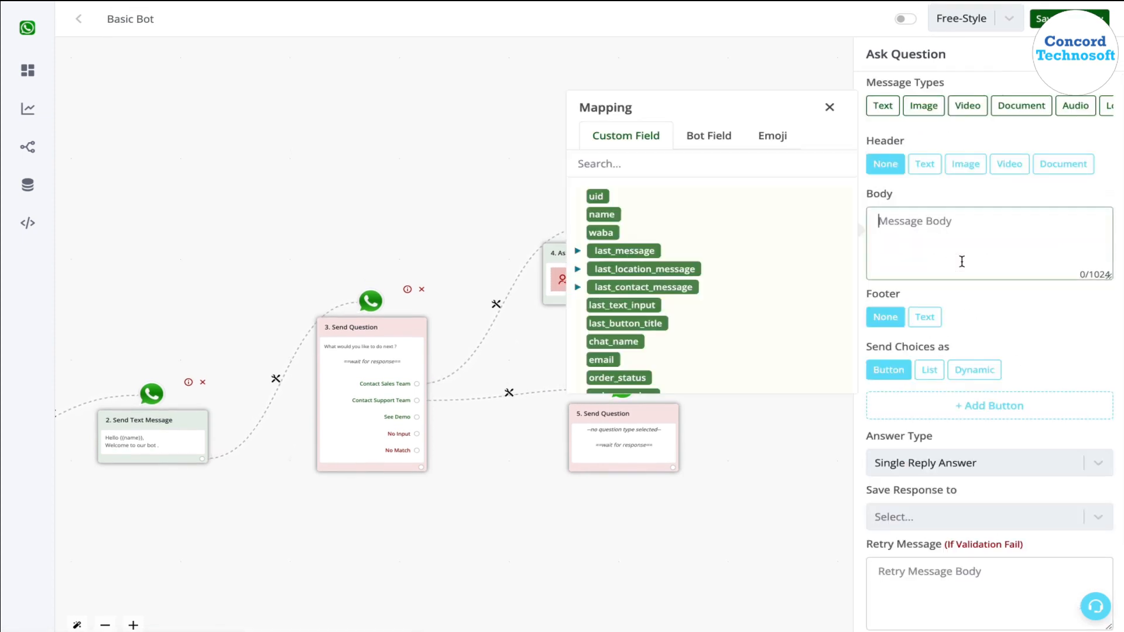
text(Are you a Free Or Paid Us)
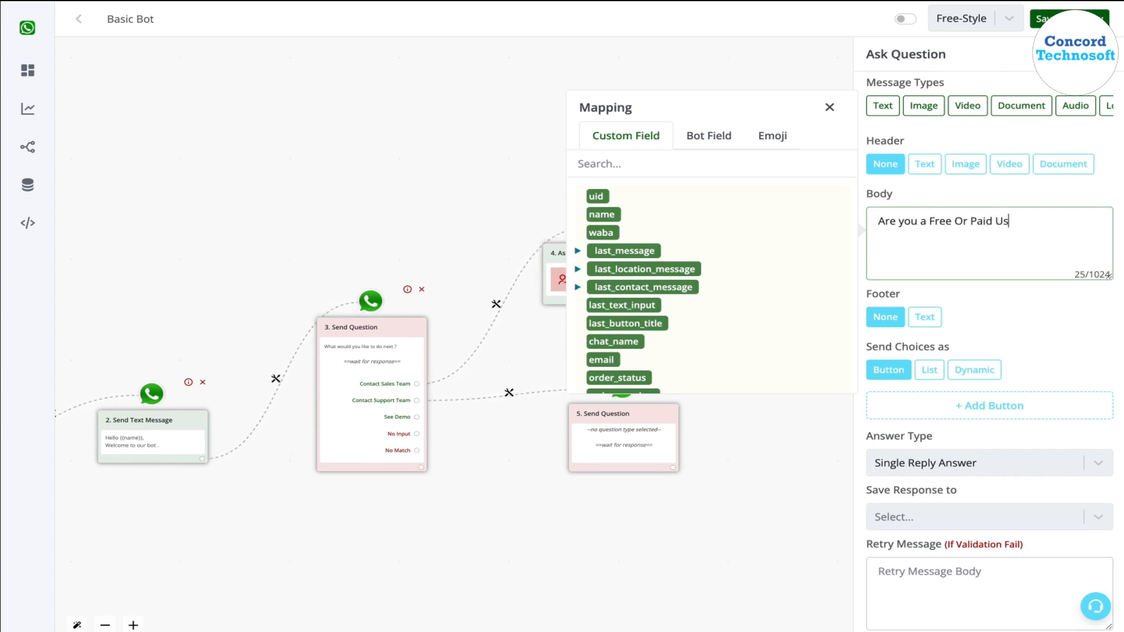
- Try the Button and List formats for sending the new question's choices
click(934, 374)
click(933, 374)
click(892, 375)
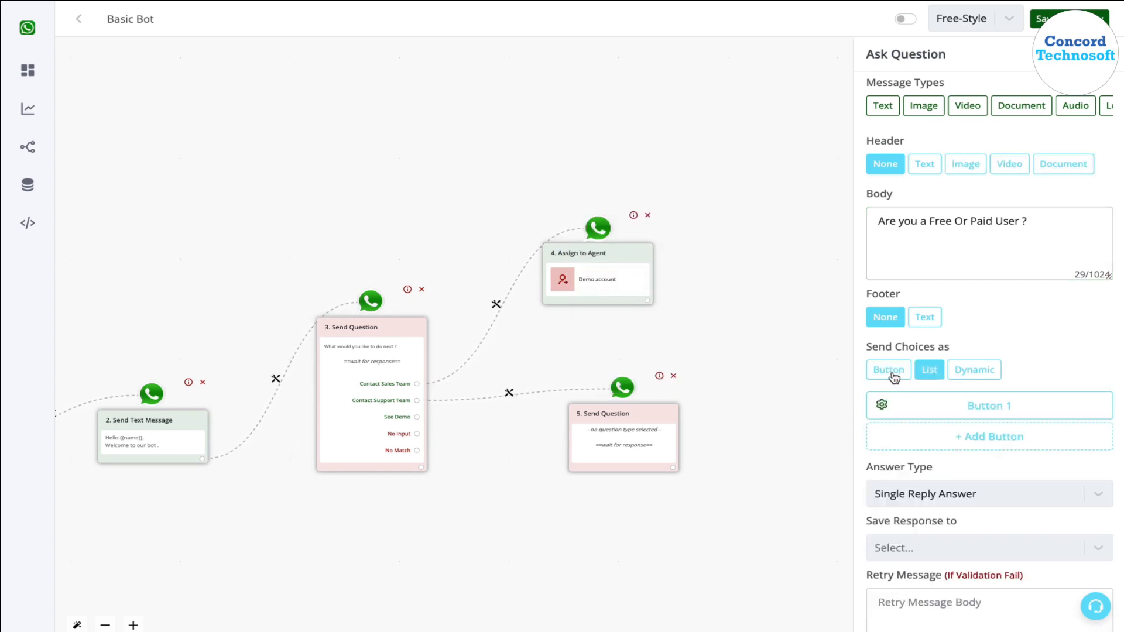
click(931, 379)
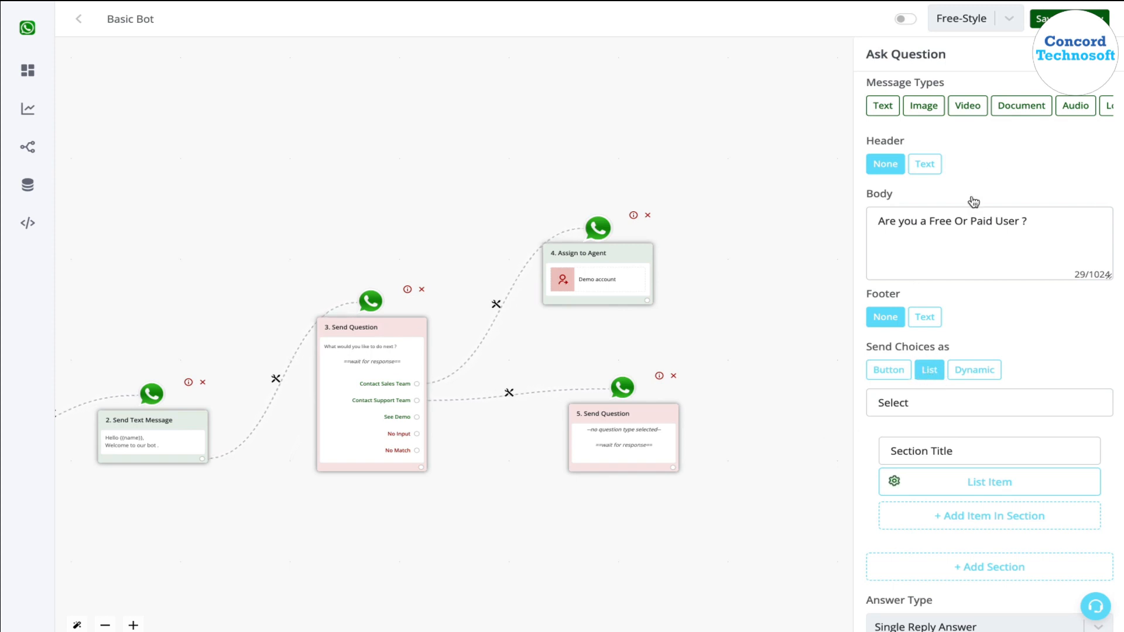
click(900, 372)
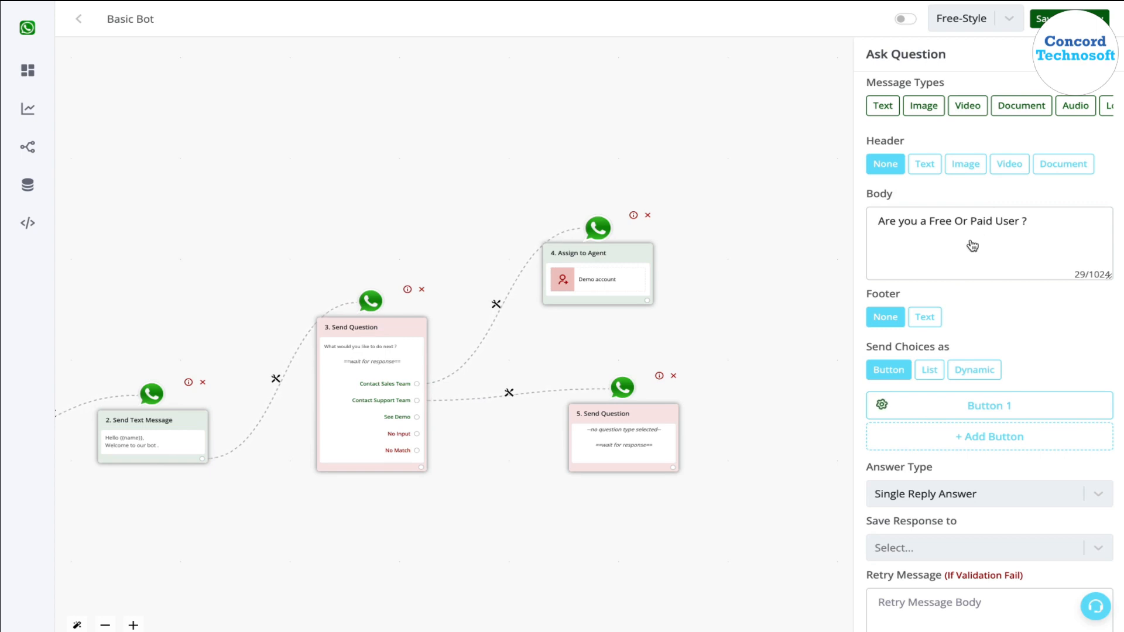
click(1036, 222)
drag(1036, 221, 873, 196)
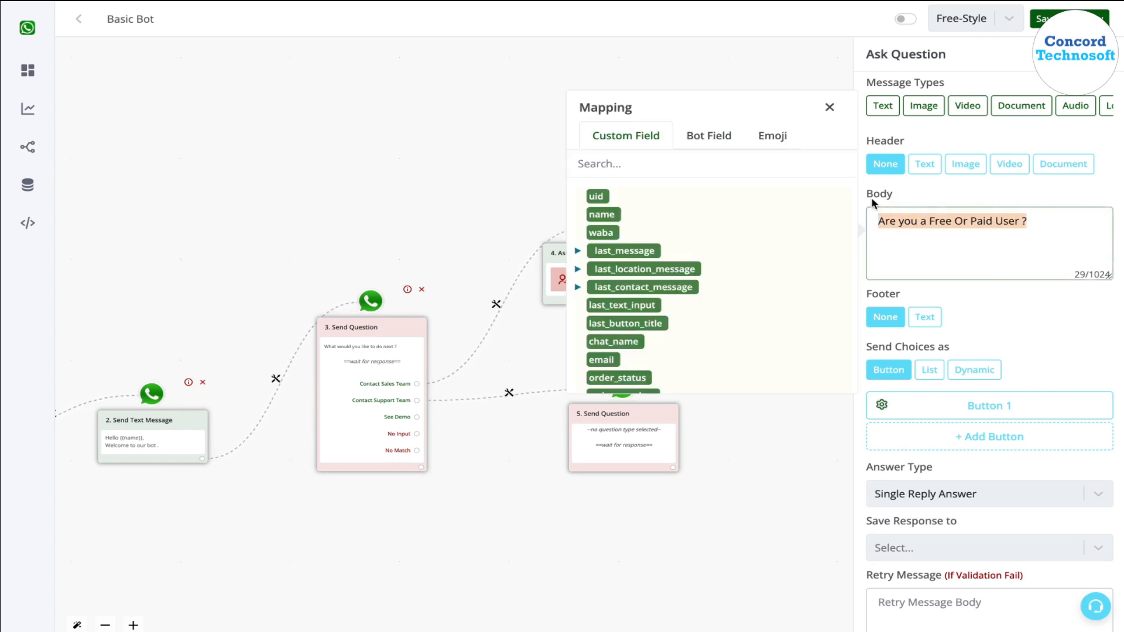
click(925, 188)
- Send the support question's choices as a list and add a second item to its first section
click(936, 369)
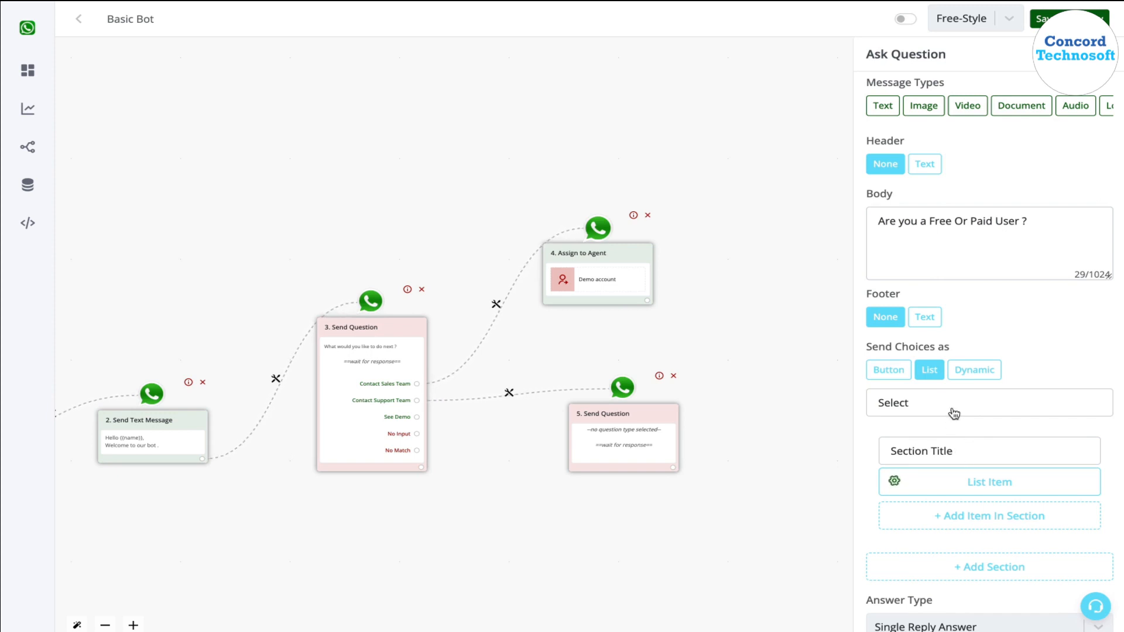
click(987, 525)
scroll(986, 528, down, 1)
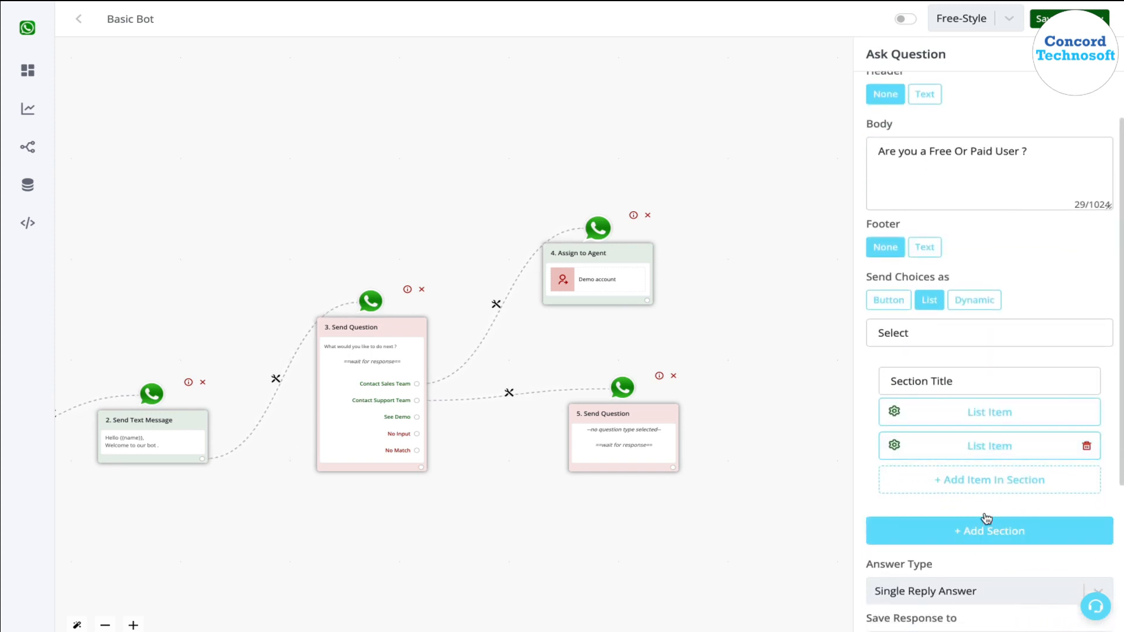
- Clear the first section's default title and the list's default button text
triple_click(965, 382)
key(BackSpace)
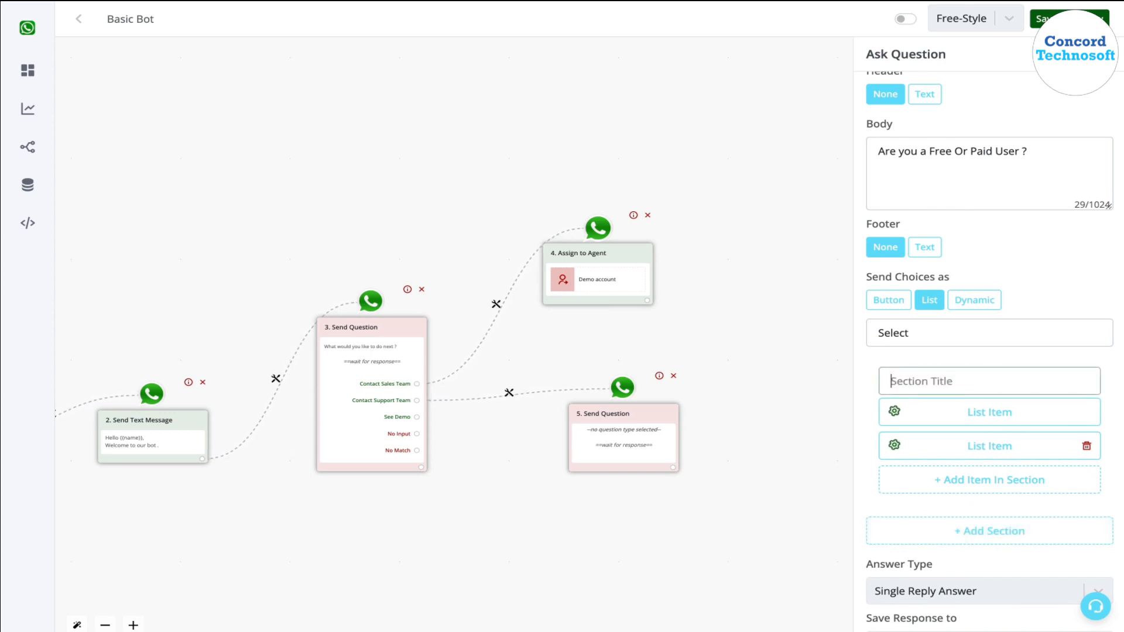
click(978, 340)
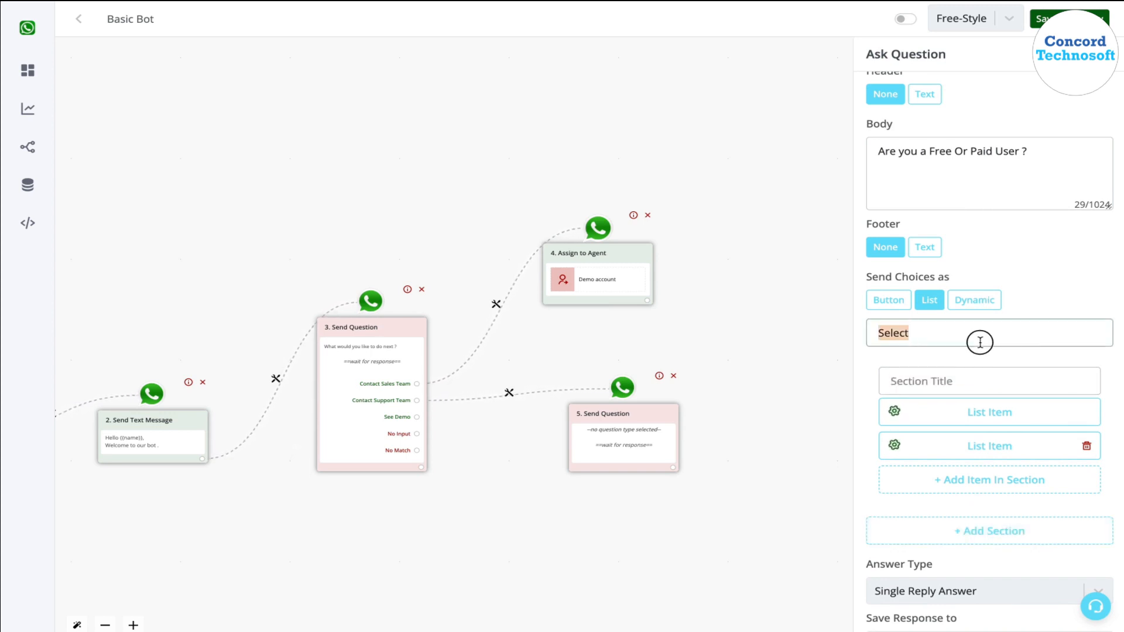
- Add a second section to the list and give it a second list item
click(1008, 538)
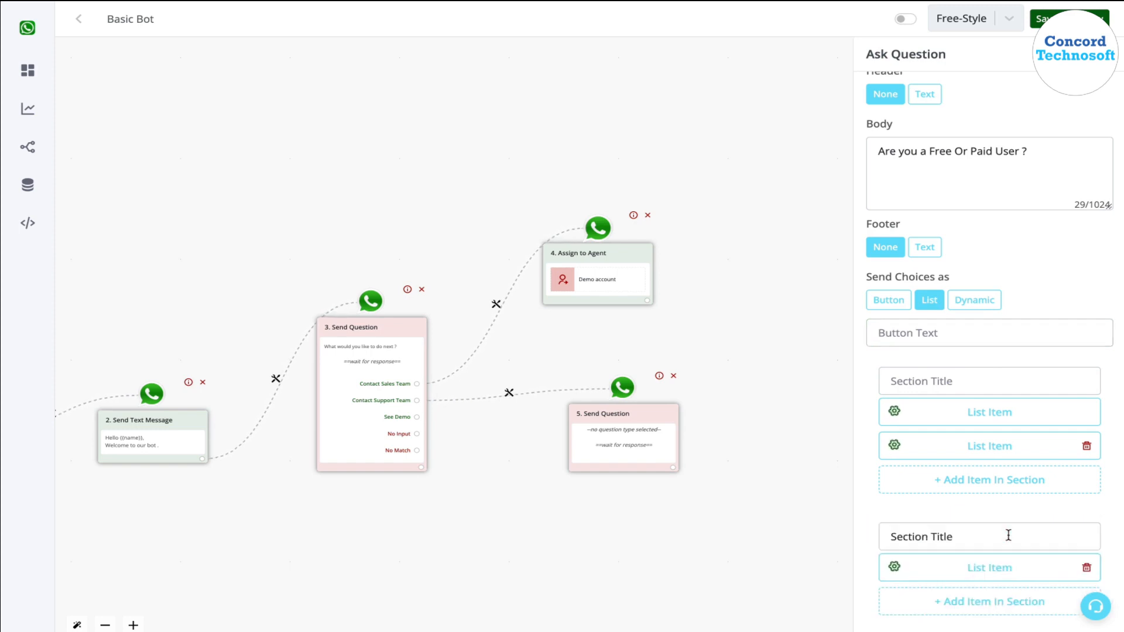
scroll(1006, 538, down, 2)
click(995, 486)
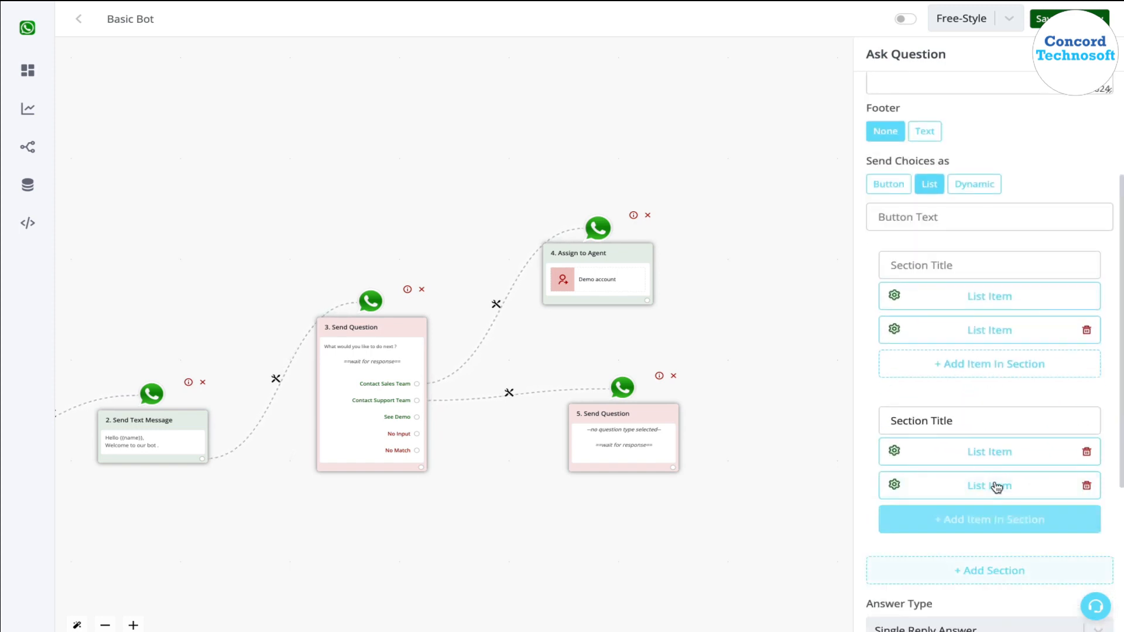
- Clear the second section's default title and save the support question
triple_click(978, 420)
key(BackSpace)
click(956, 216)
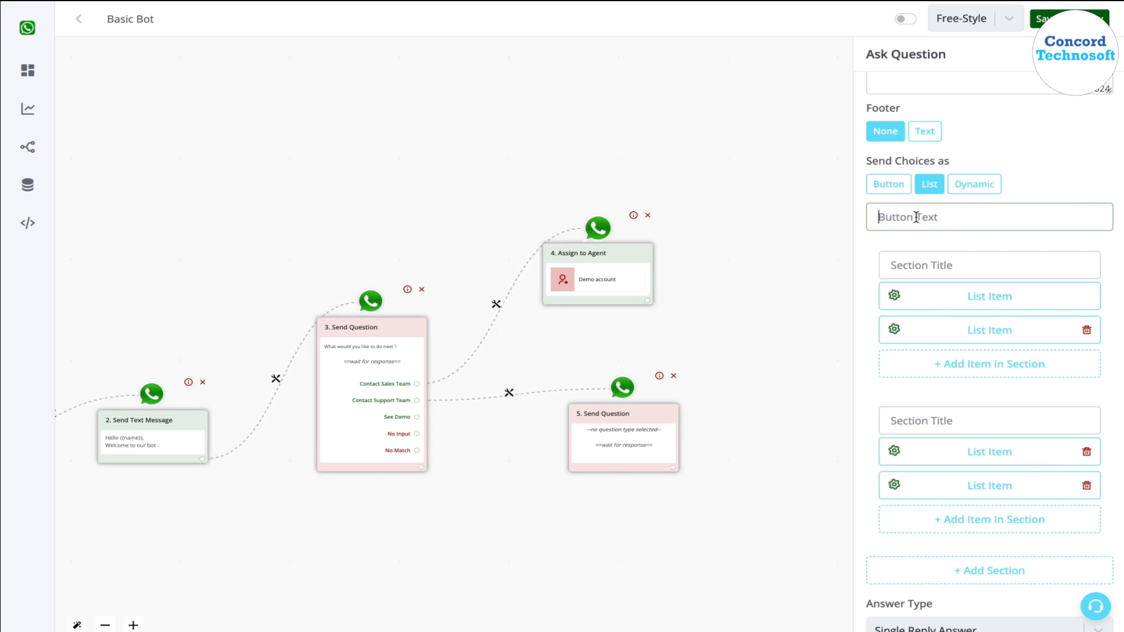
click(940, 270)
click(936, 425)
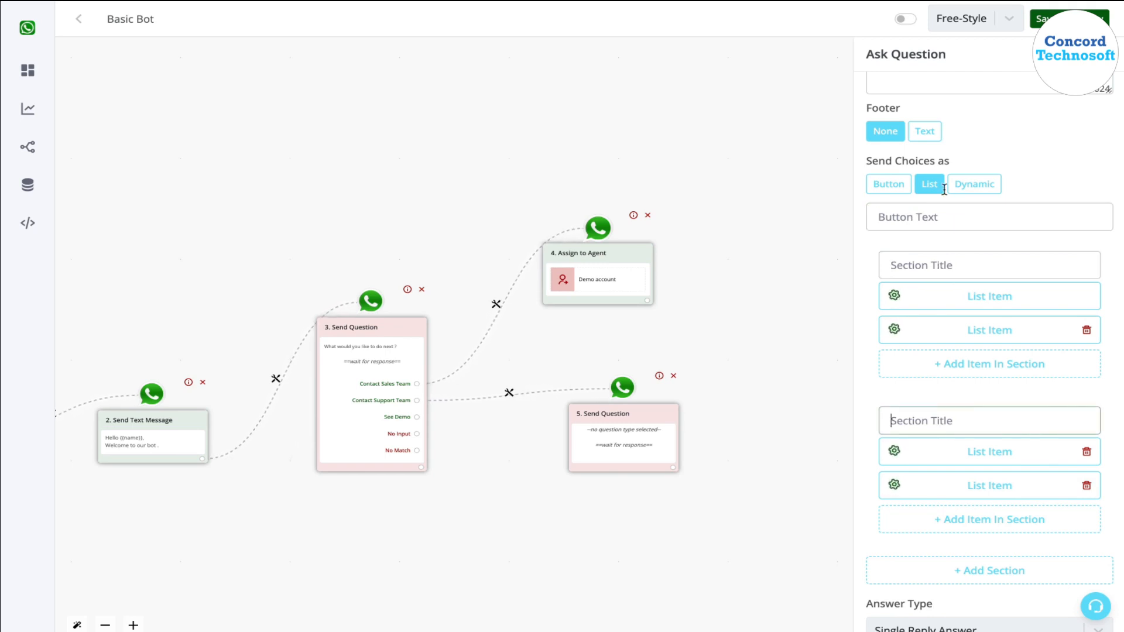
click(929, 217)
scroll(934, 217, up, 3)
scroll(1049, 395, down, 8)
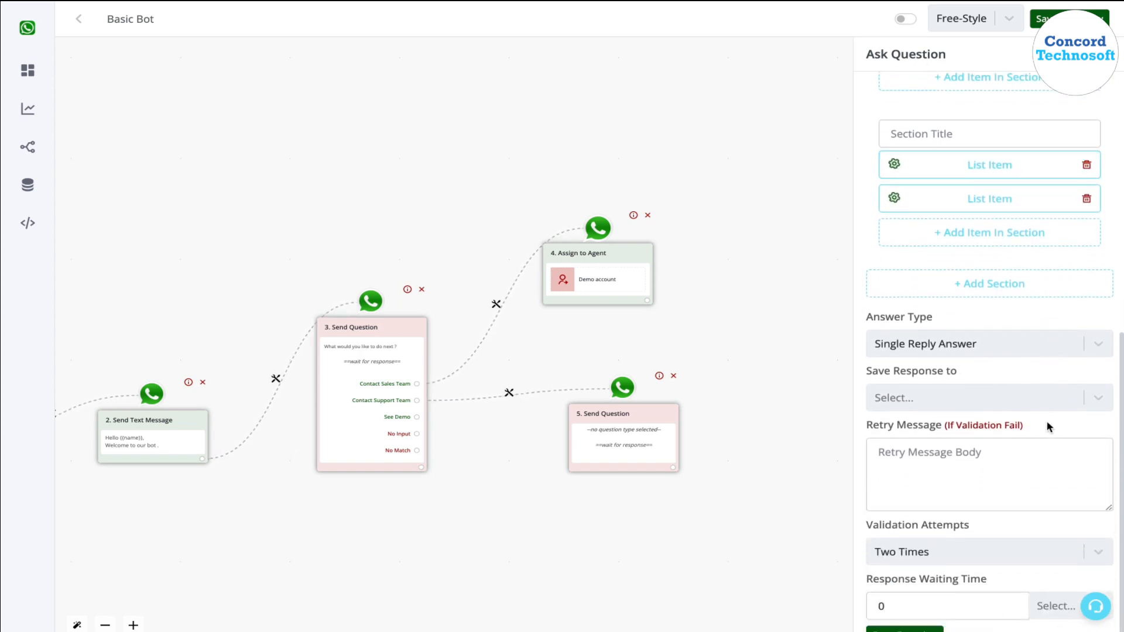
click(913, 630)
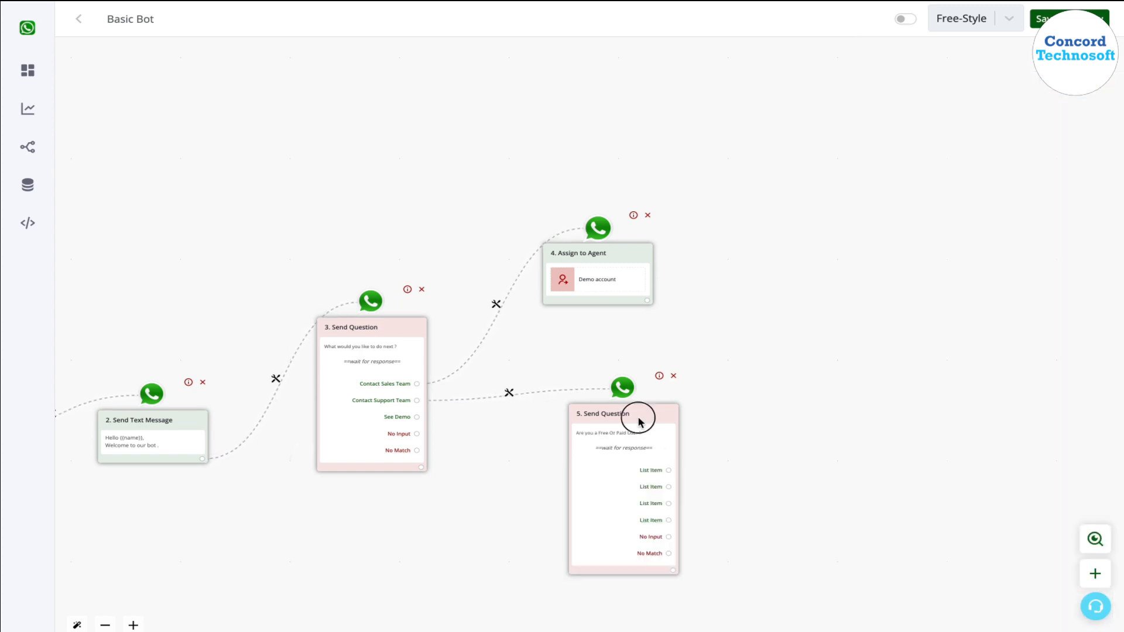
- Move the support question node farther from the main question and save the workflow
drag(638, 420, 686, 410)
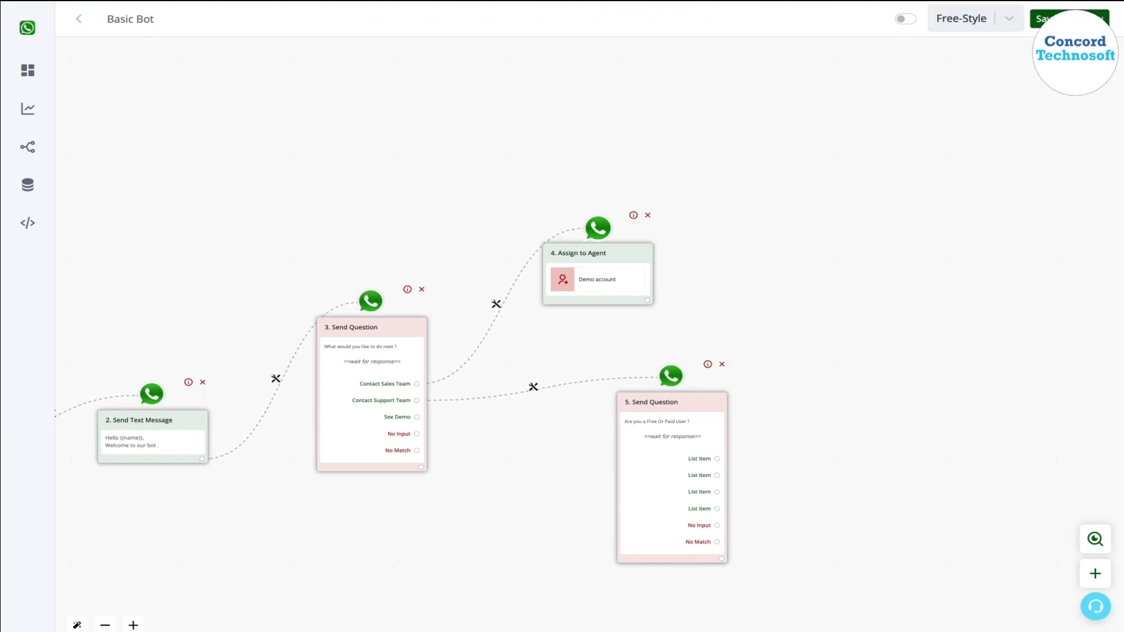
click(1050, 18)
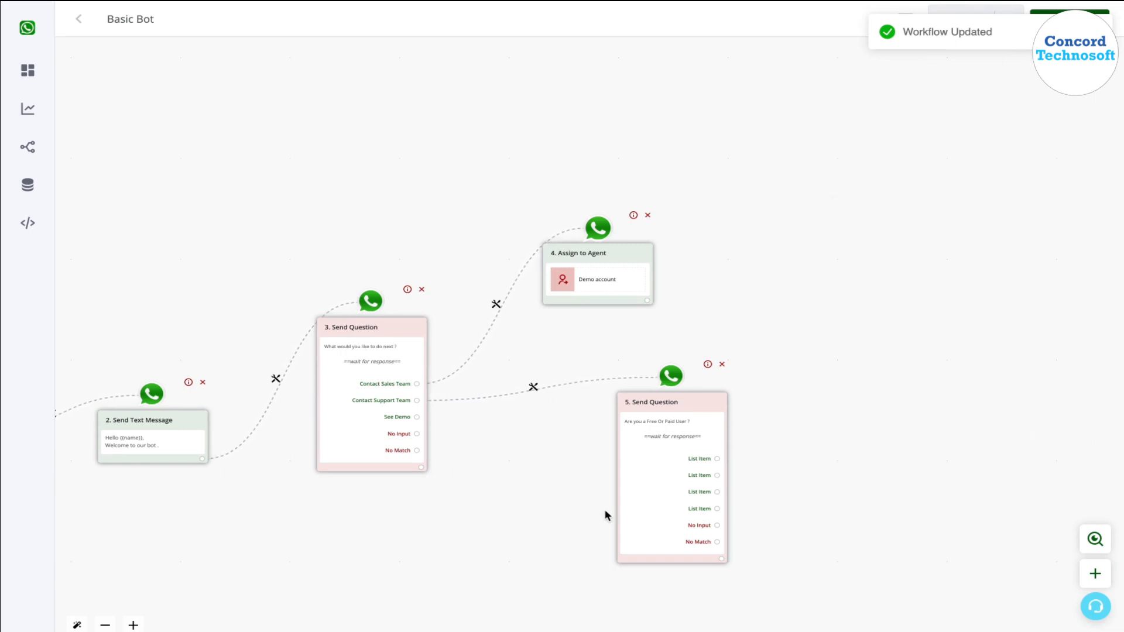
- Spread the Assign to Agent and support question nodes farther out and activate the bot
drag(630, 262, 658, 238)
drag(655, 434, 720, 367)
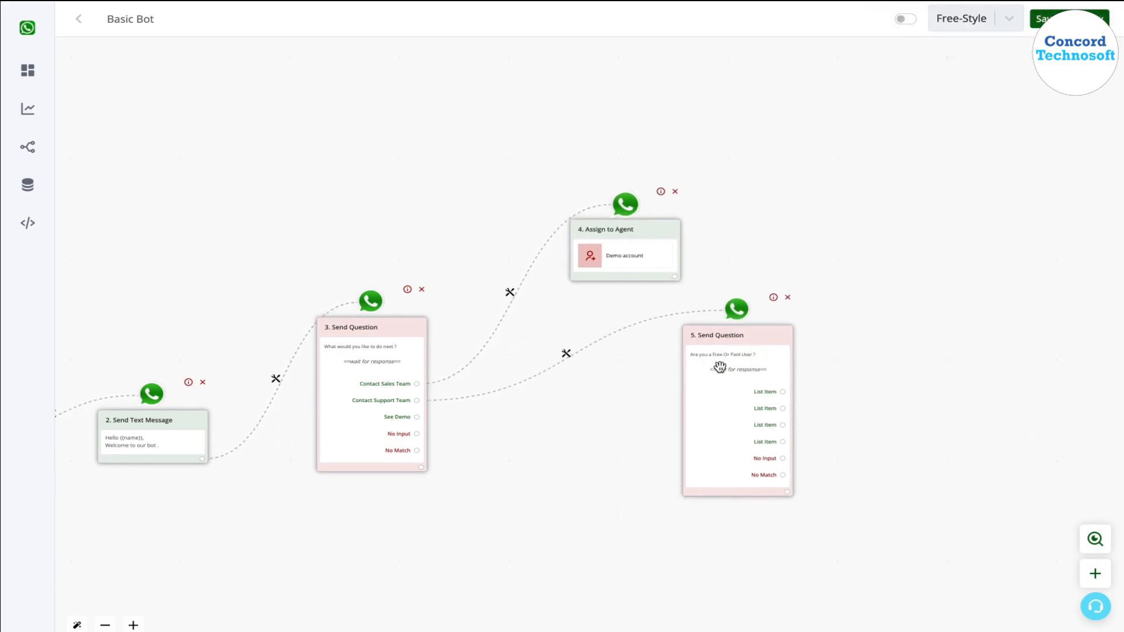
click(908, 19)
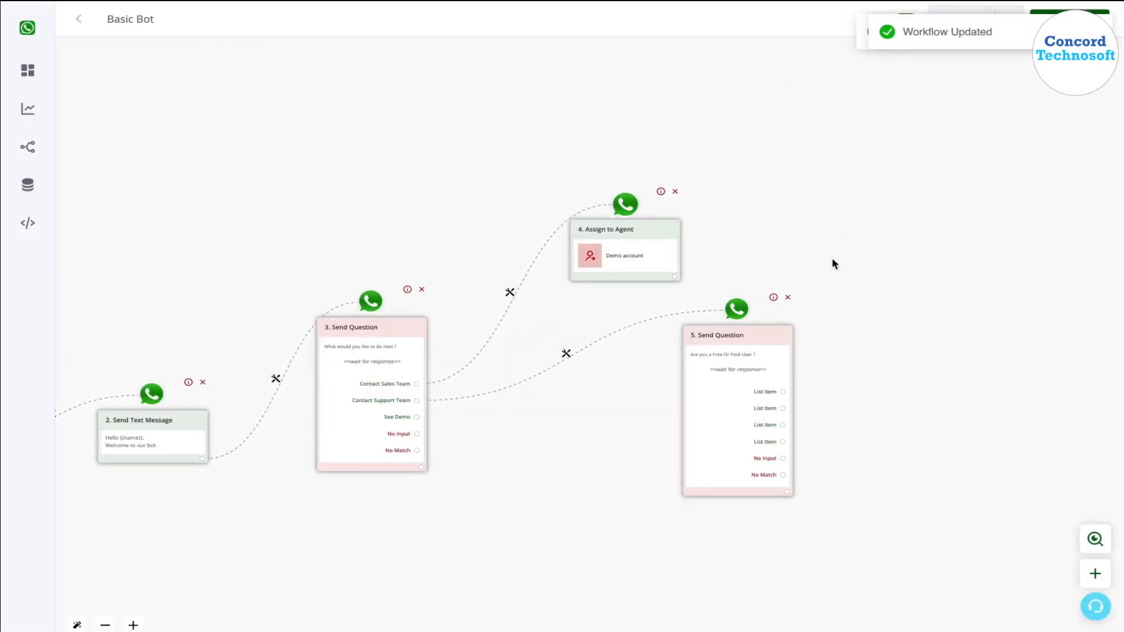
- Branch the main question's See Demo choice to a new empty step placed below the support question
drag(437, 557, 597, 507)
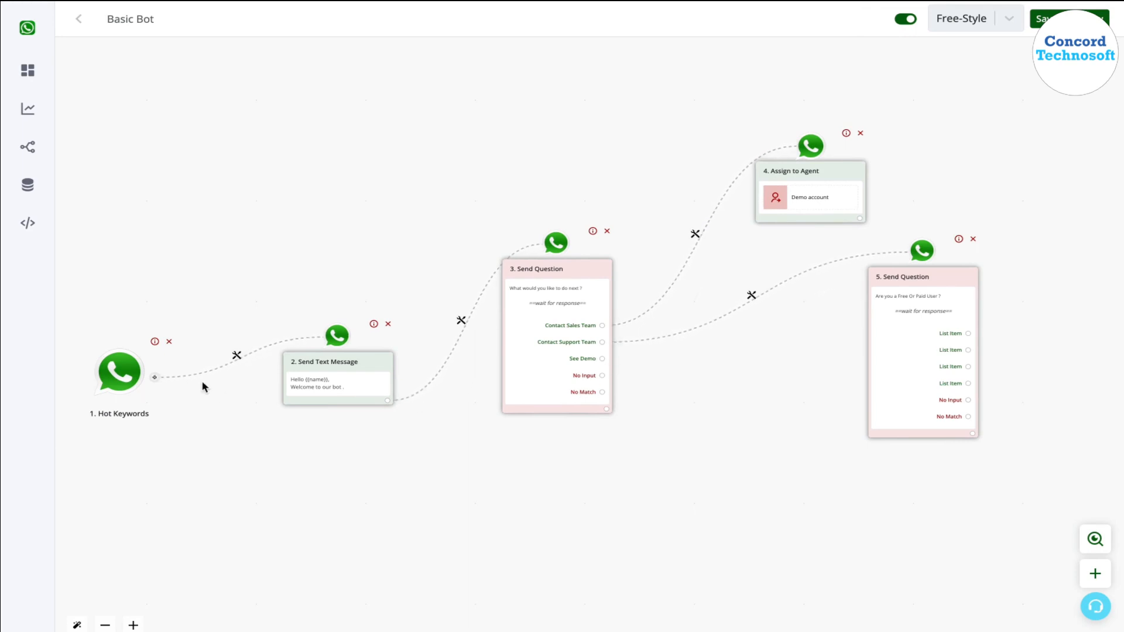
drag(601, 358, 733, 274)
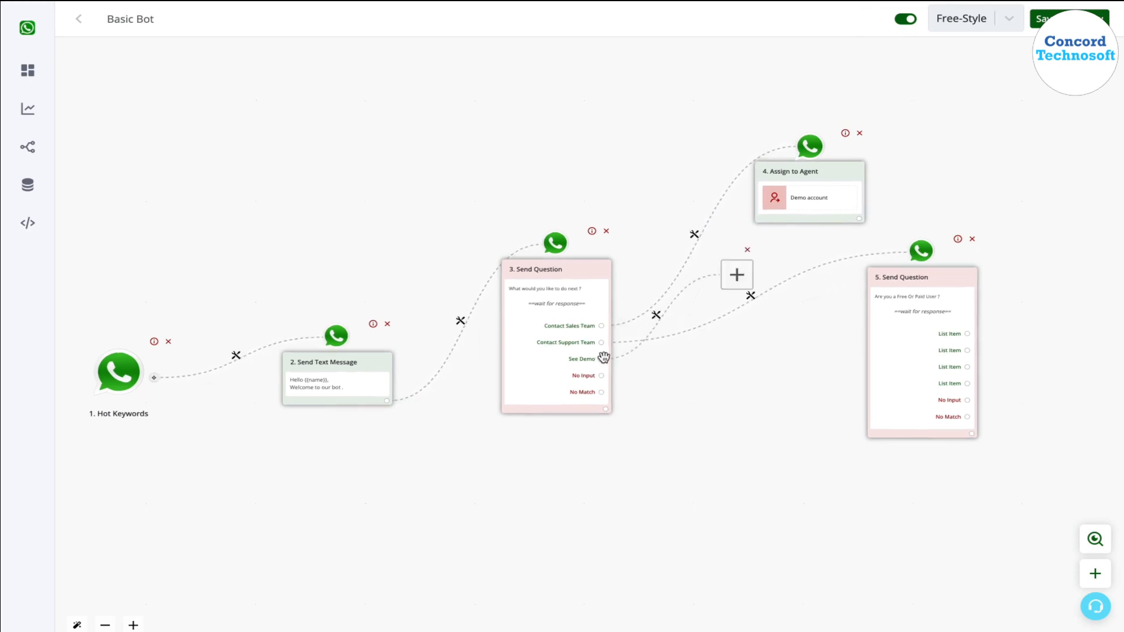
drag(555, 336, 697, 619)
drag(630, 445, 630, 264)
- Make the See Demo step a Send Message action with the text "Test" and save the message
click(663, 459)
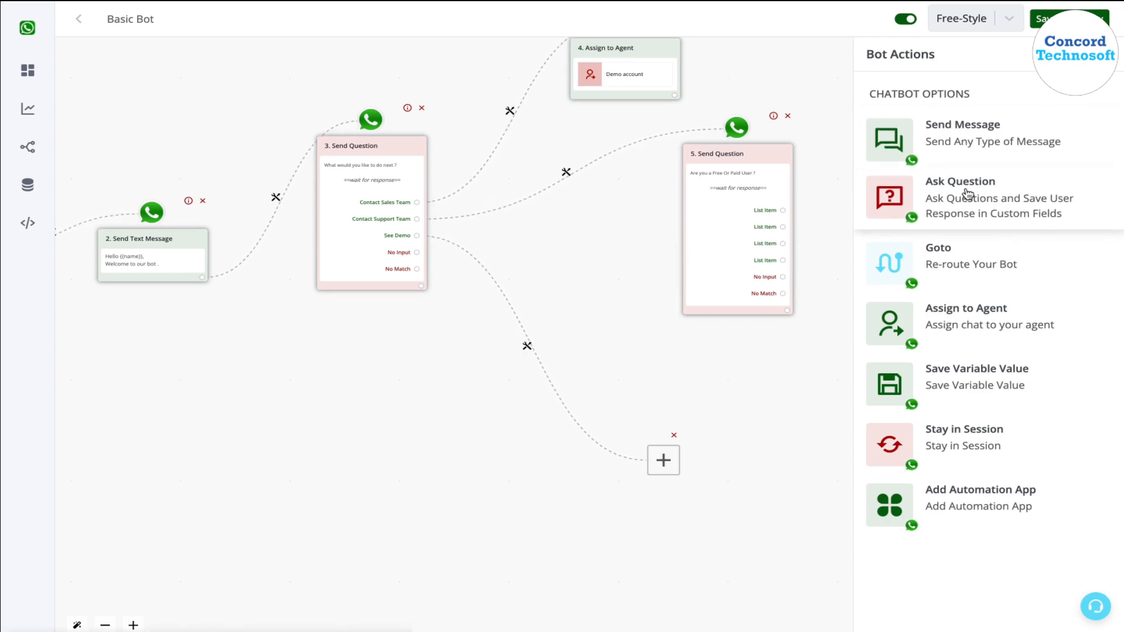
click(974, 132)
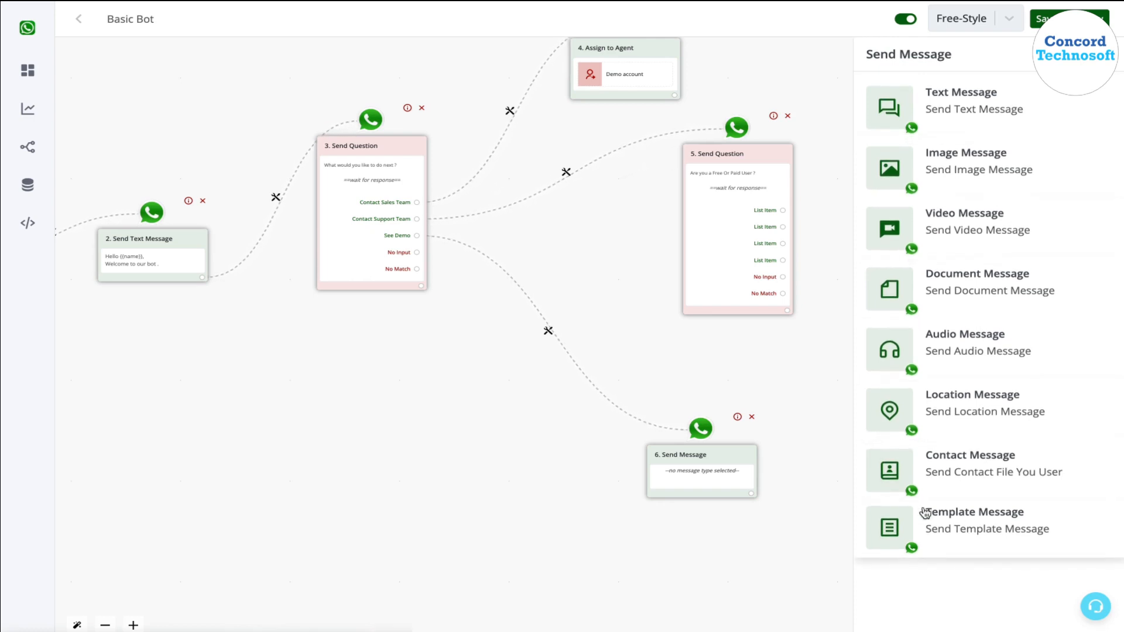
click(1036, 109)
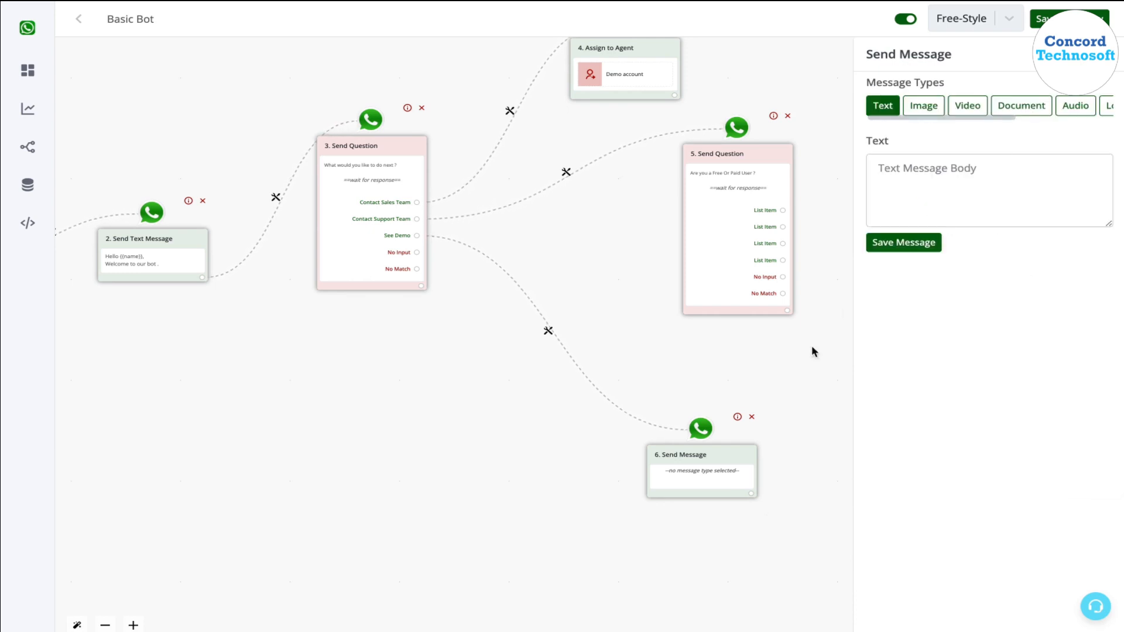
click(921, 188)
text(Test)
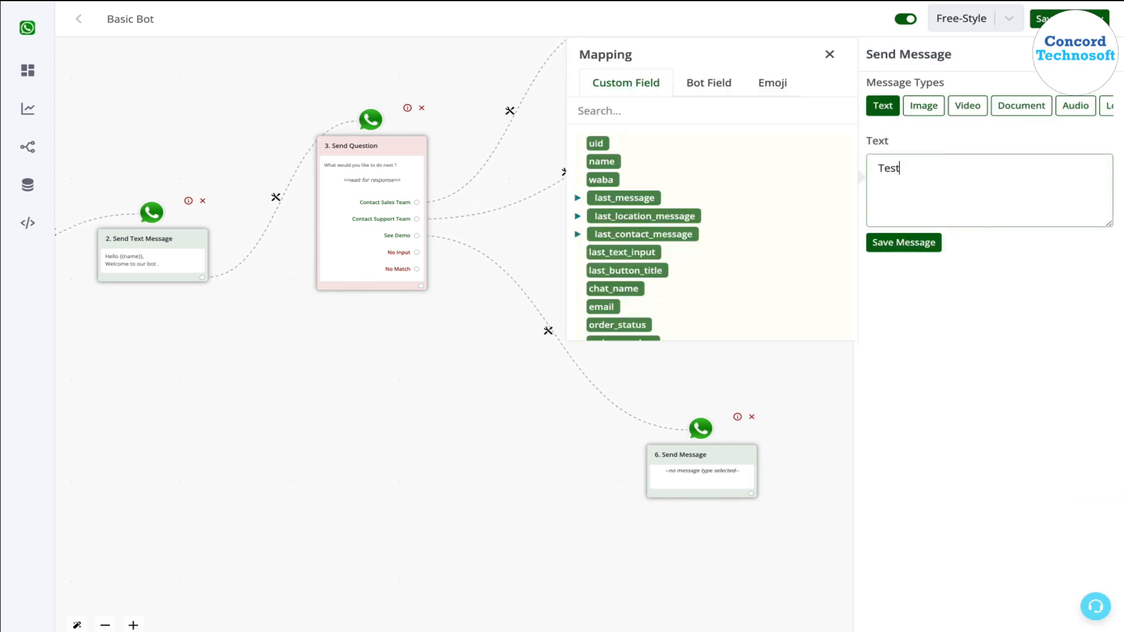
click(917, 246)
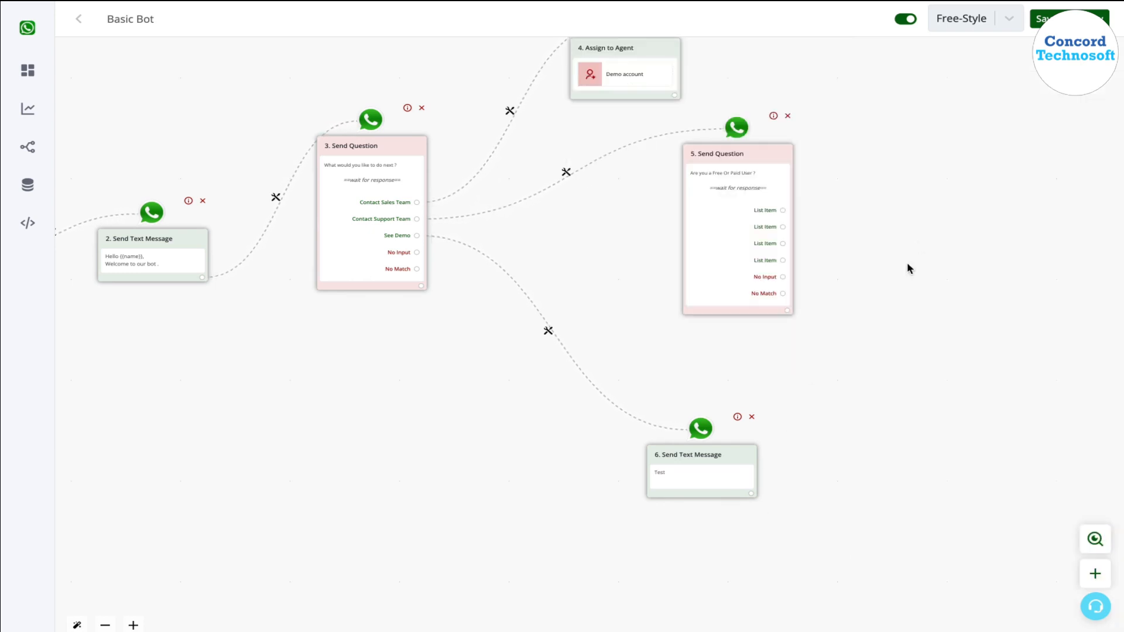
- Add a text-type Ask Question step after the "Test" message and move its node slightly upward
click(751, 494)
click(554, 335)
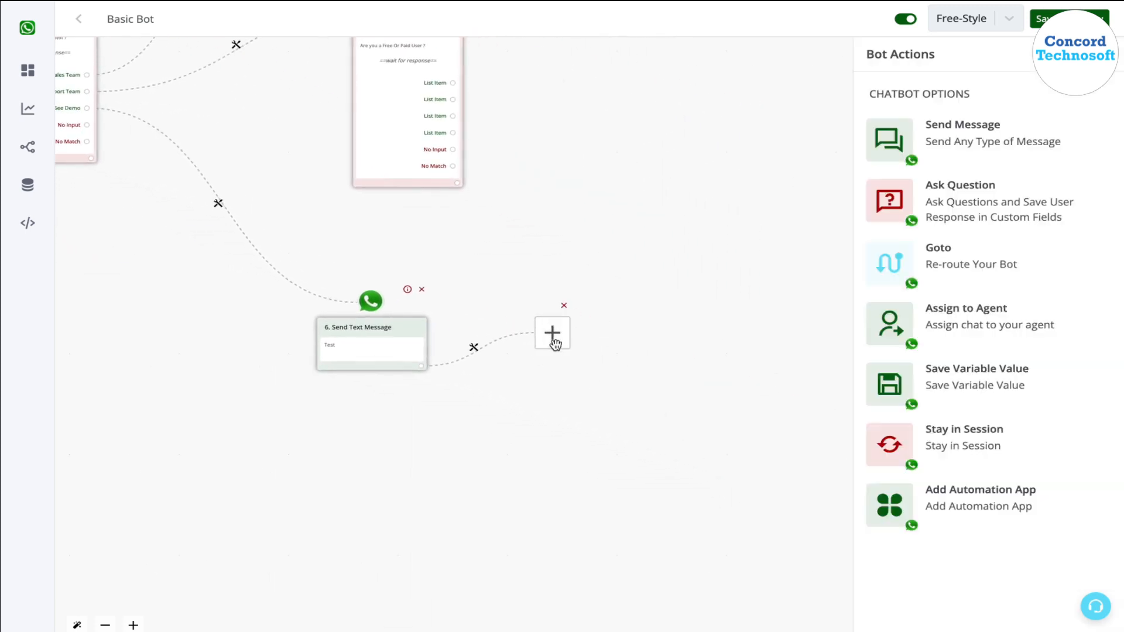
click(1020, 215)
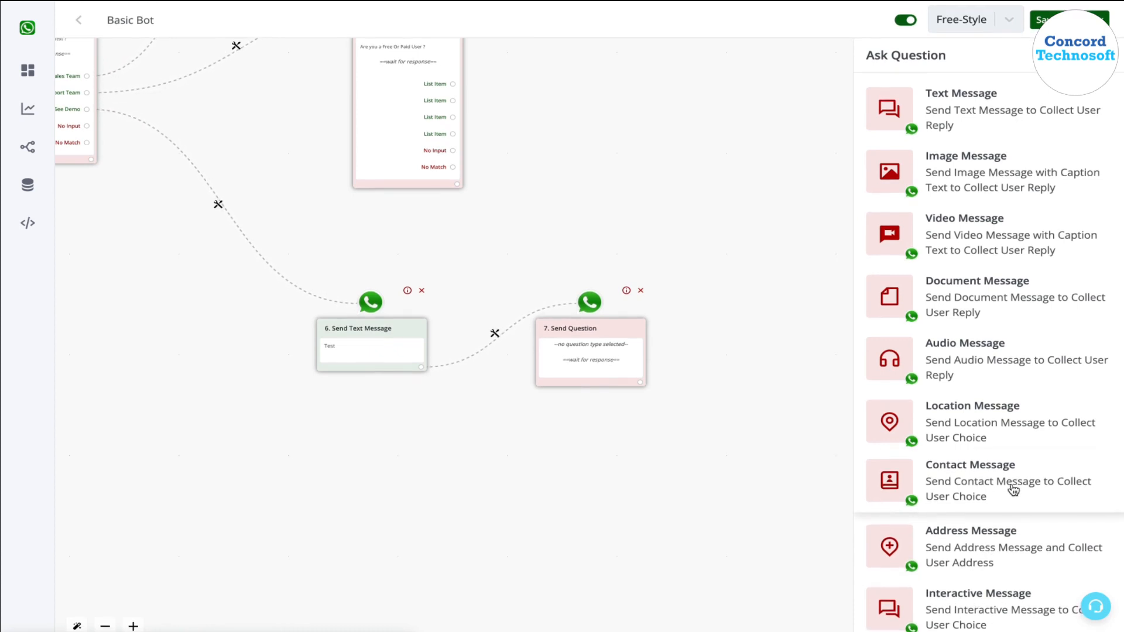
click(945, 104)
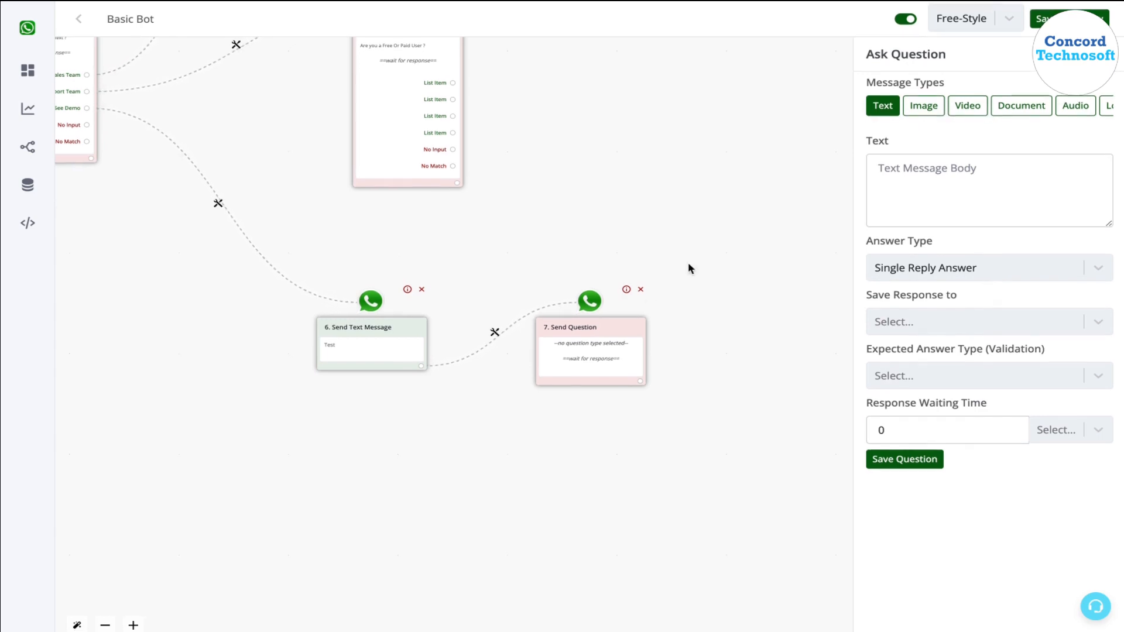
drag(580, 331, 578, 275)
- Set the new question's text to "Kindly send your photo ?" and its expected answer type to Image
click(971, 216)
text(K)
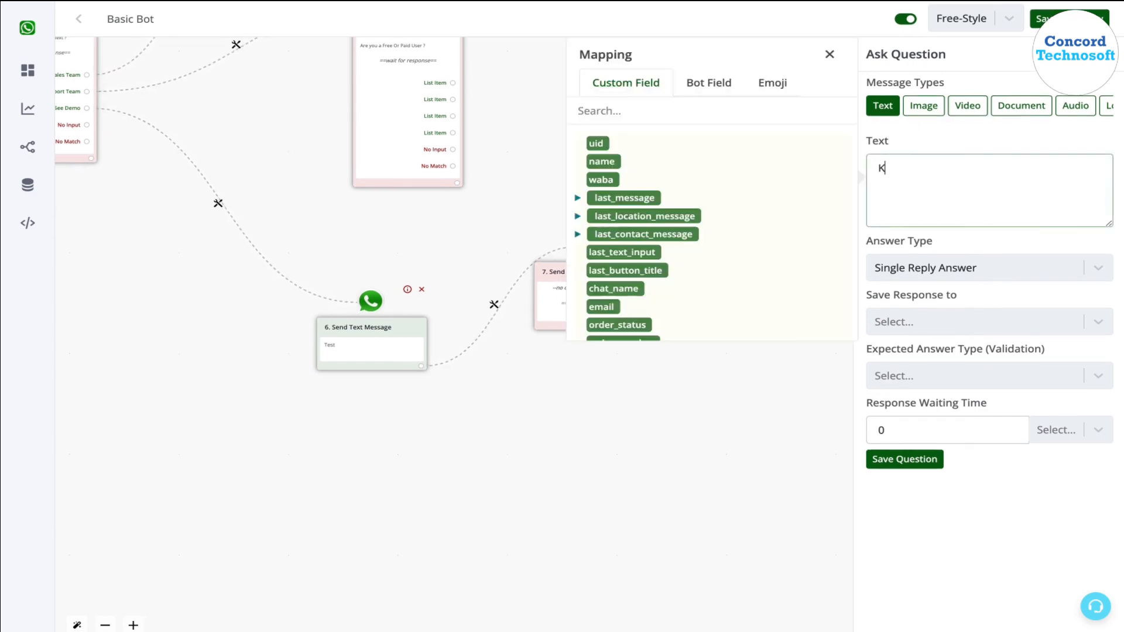
text(indly send your photo ?)
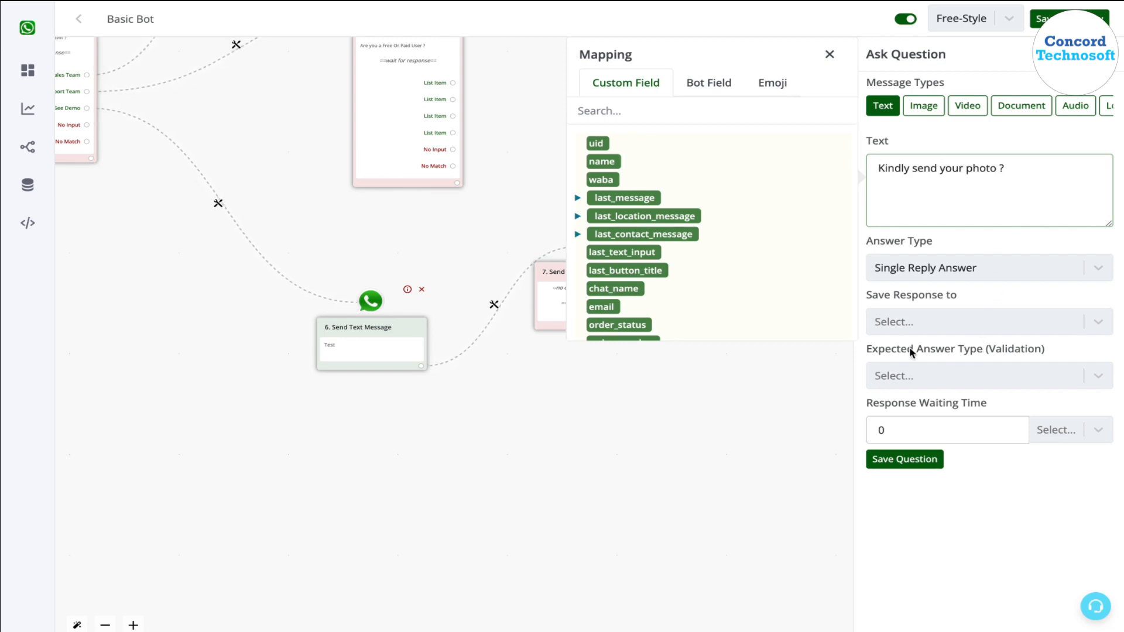
triple_click(885, 349)
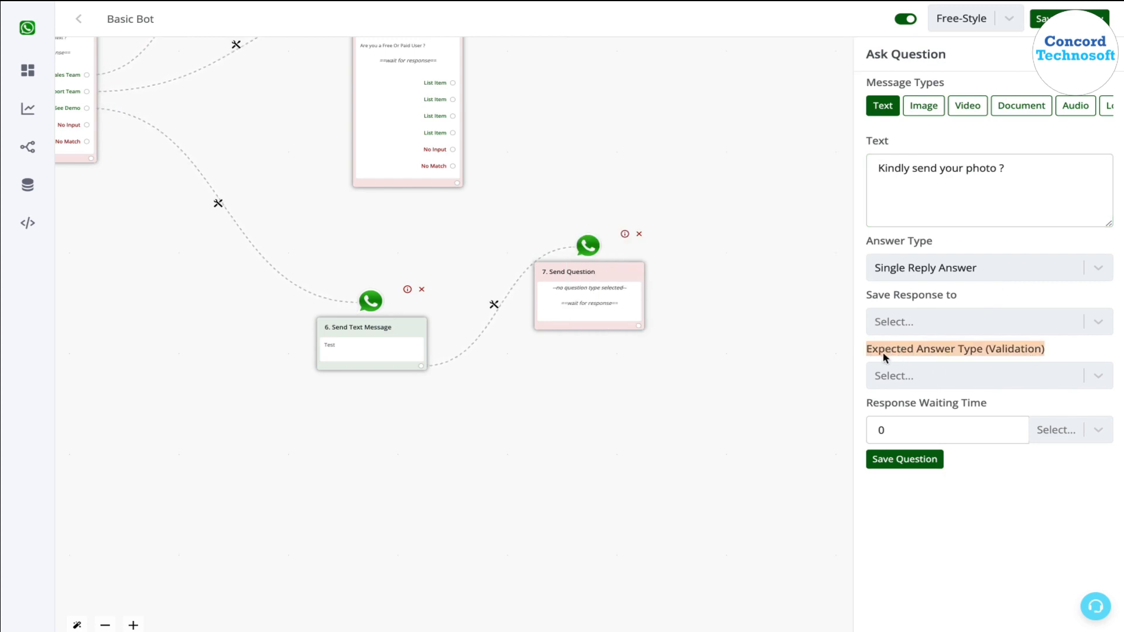
click(1016, 376)
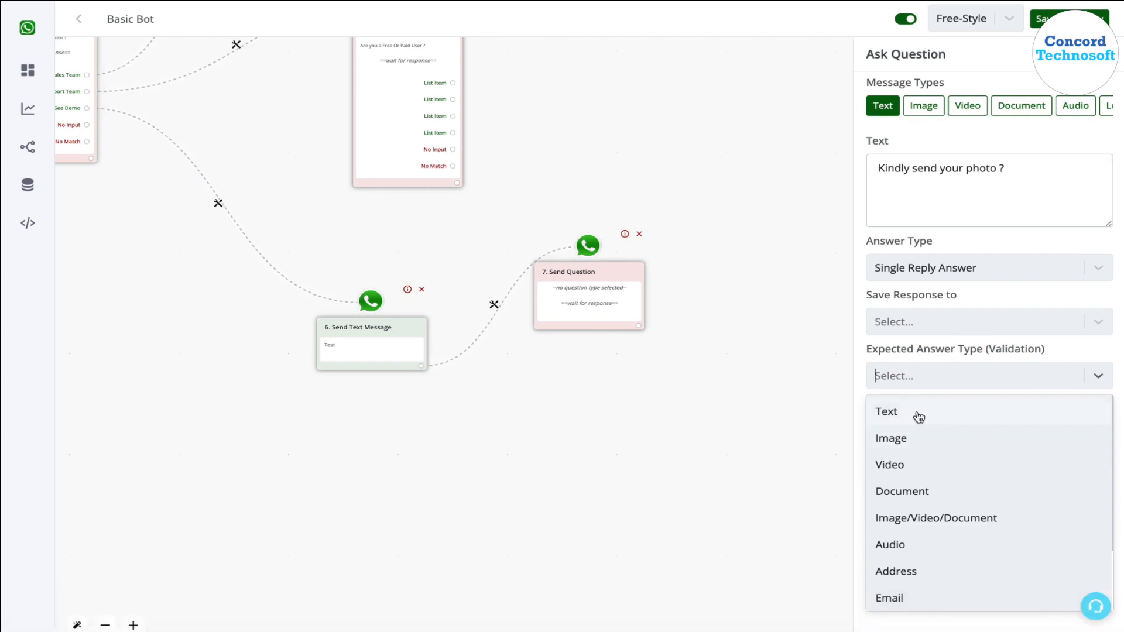
click(931, 438)
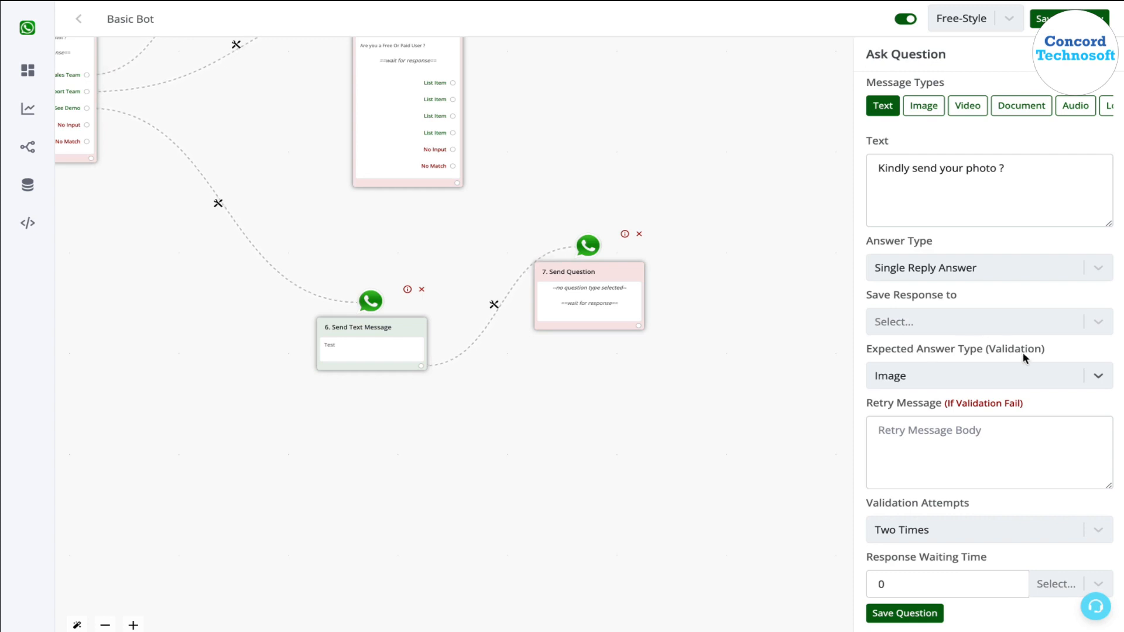
- Set the retry message to "Kindly send an image" and review the validation attempt options
click(935, 447)
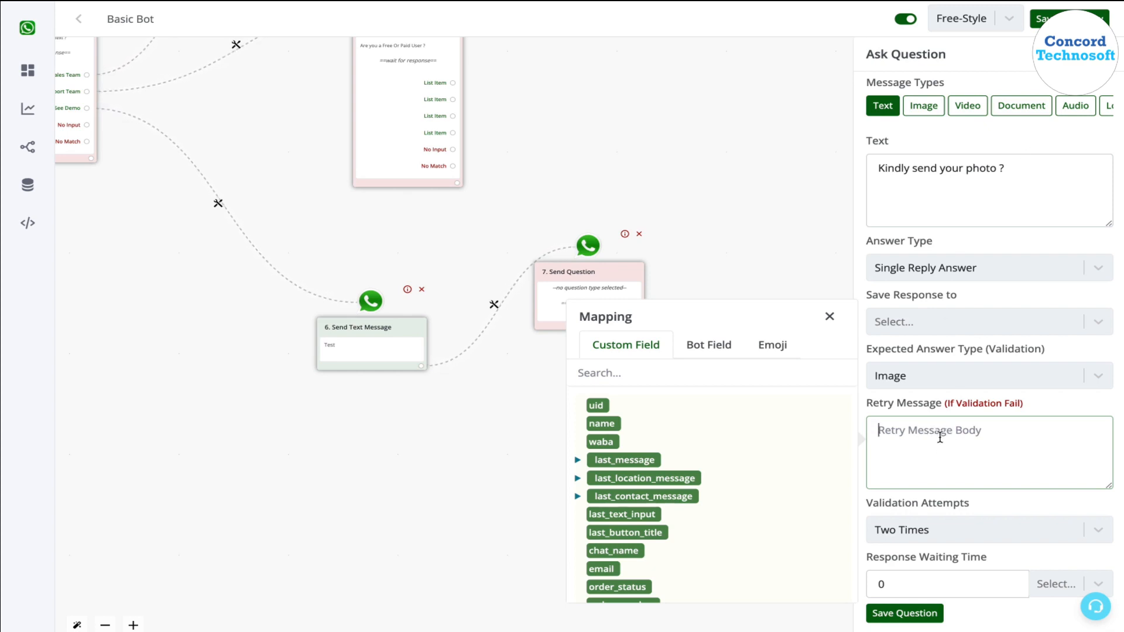
text(Kindly send an image)
click(930, 529)
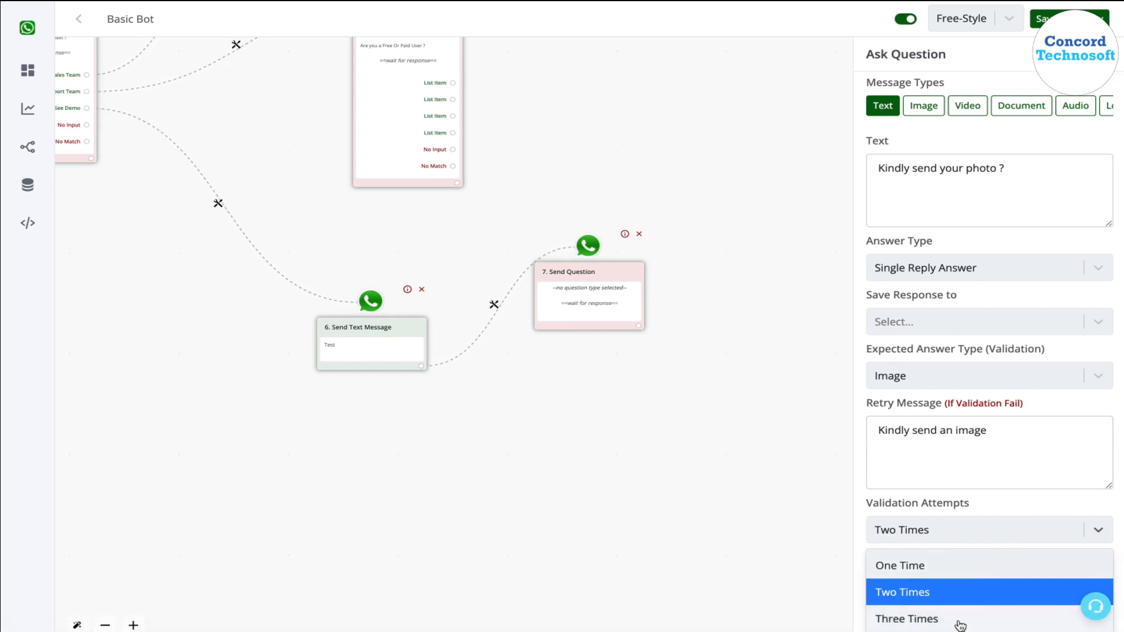
click(1025, 509)
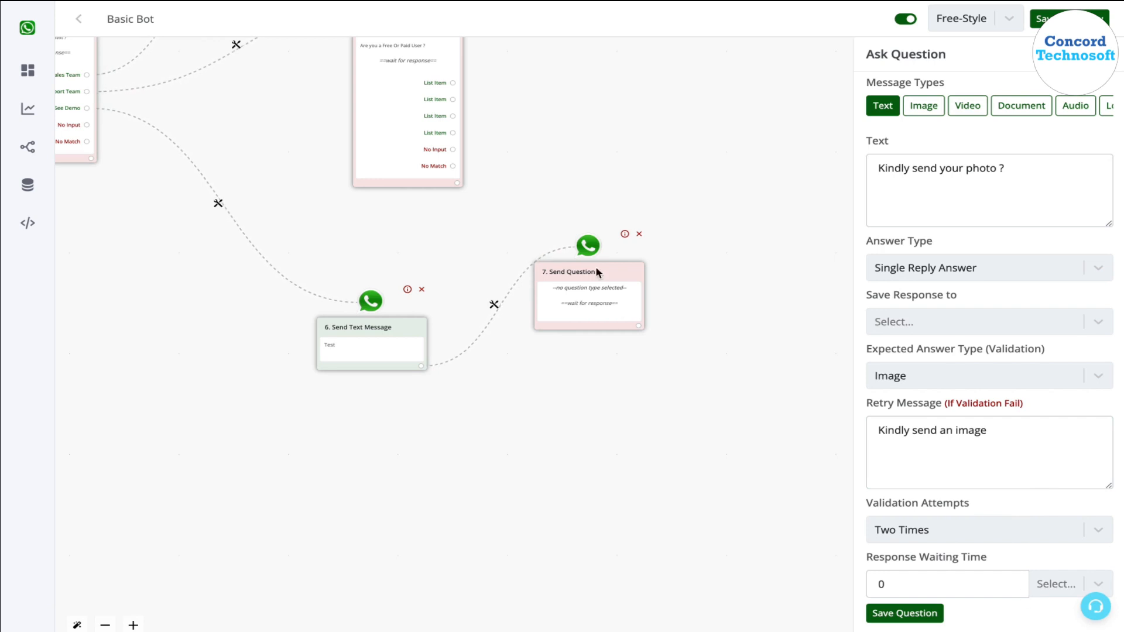
- Review the response waiting time units and save the photo question
click(932, 589)
click(1056, 583)
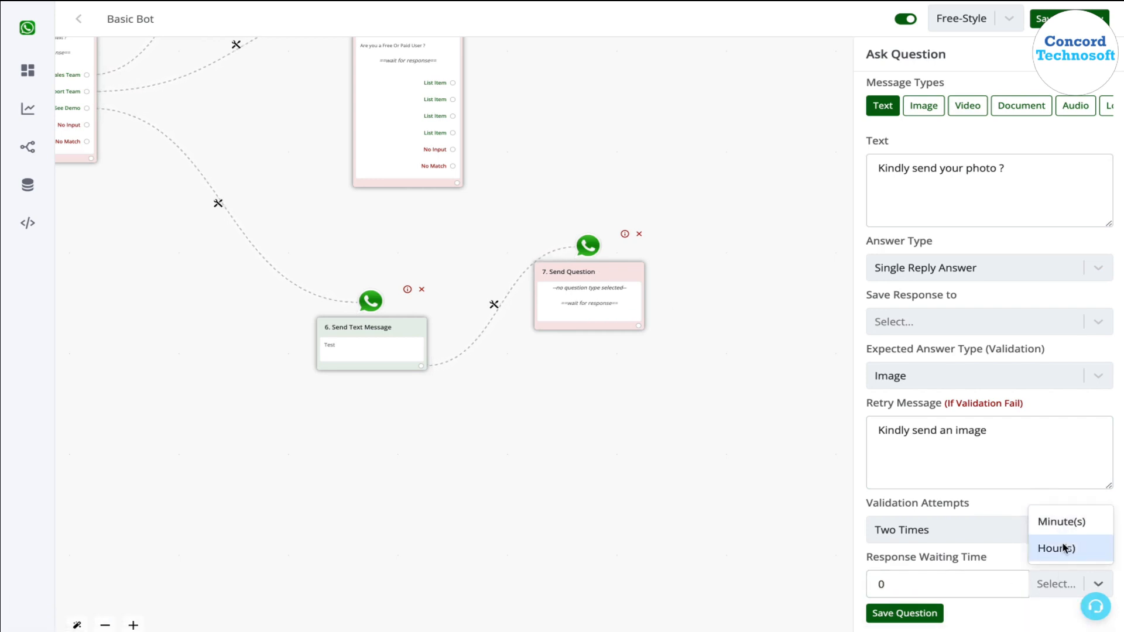
click(915, 583)
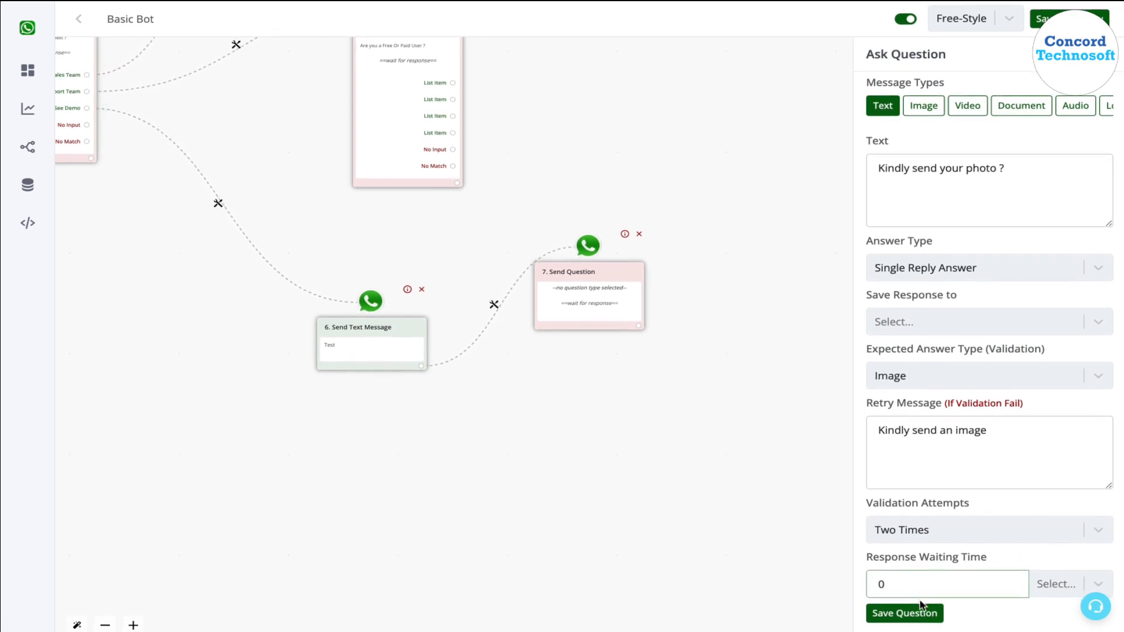
click(904, 613)
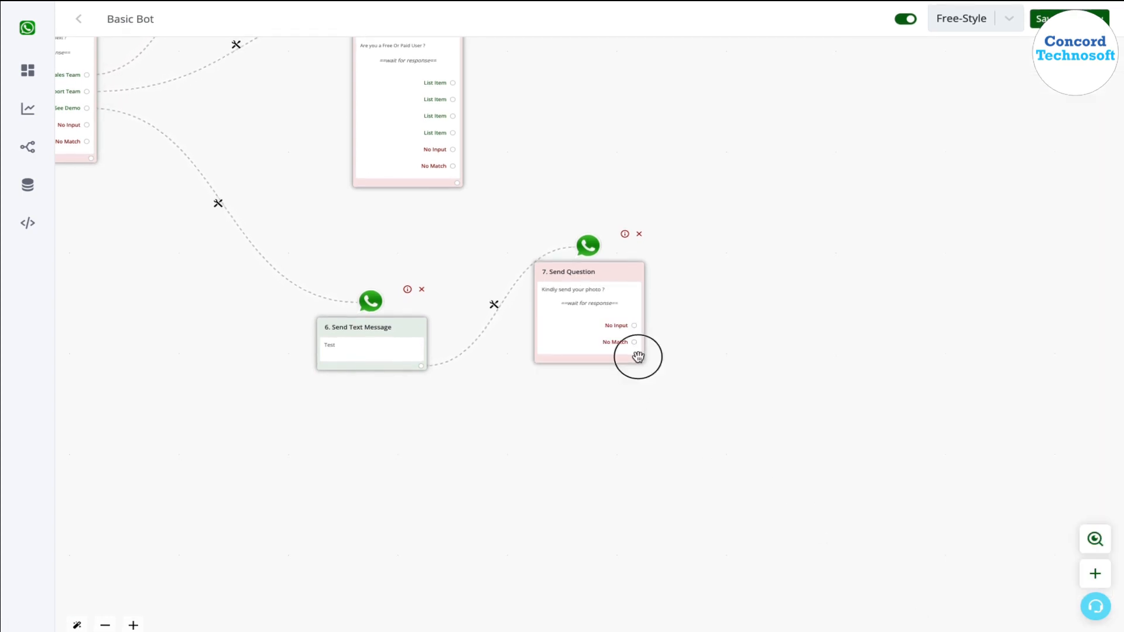
- Add a Stay in Session step after the "Kindly send your photo ?" question
click(638, 357)
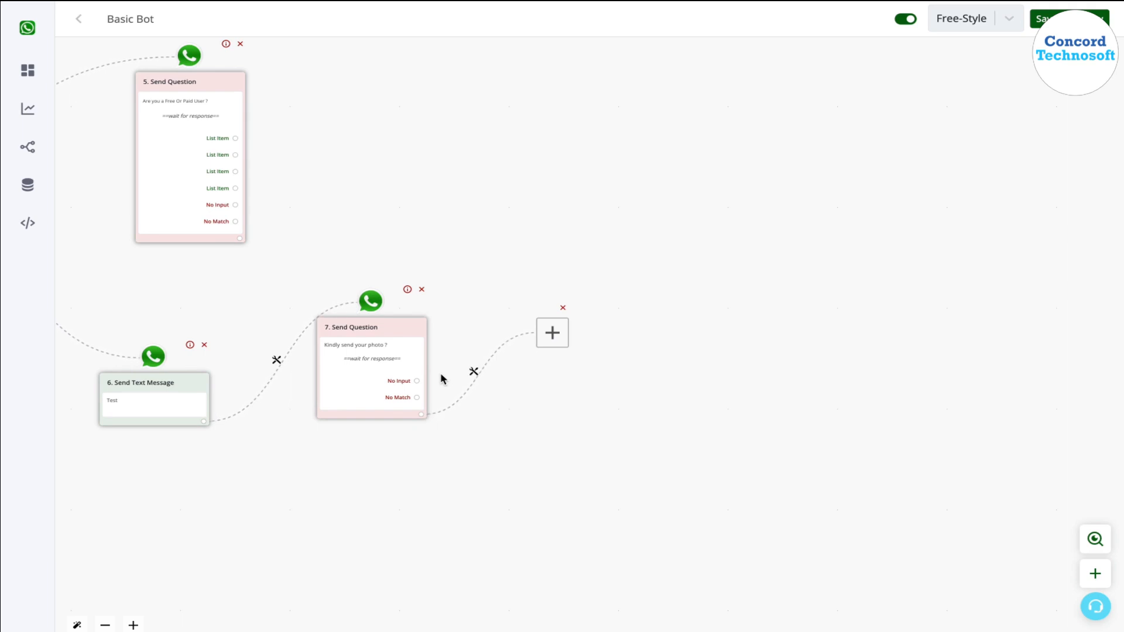
drag(469, 479, 904, 509)
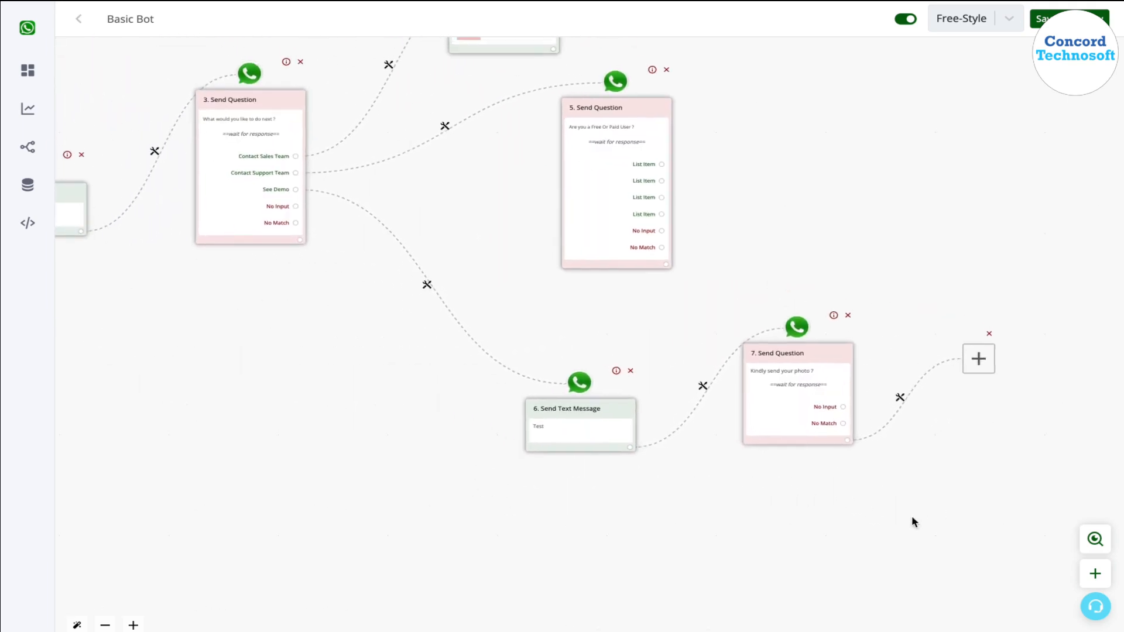
drag(810, 182, 947, 211)
scroll(893, 225, down, 2)
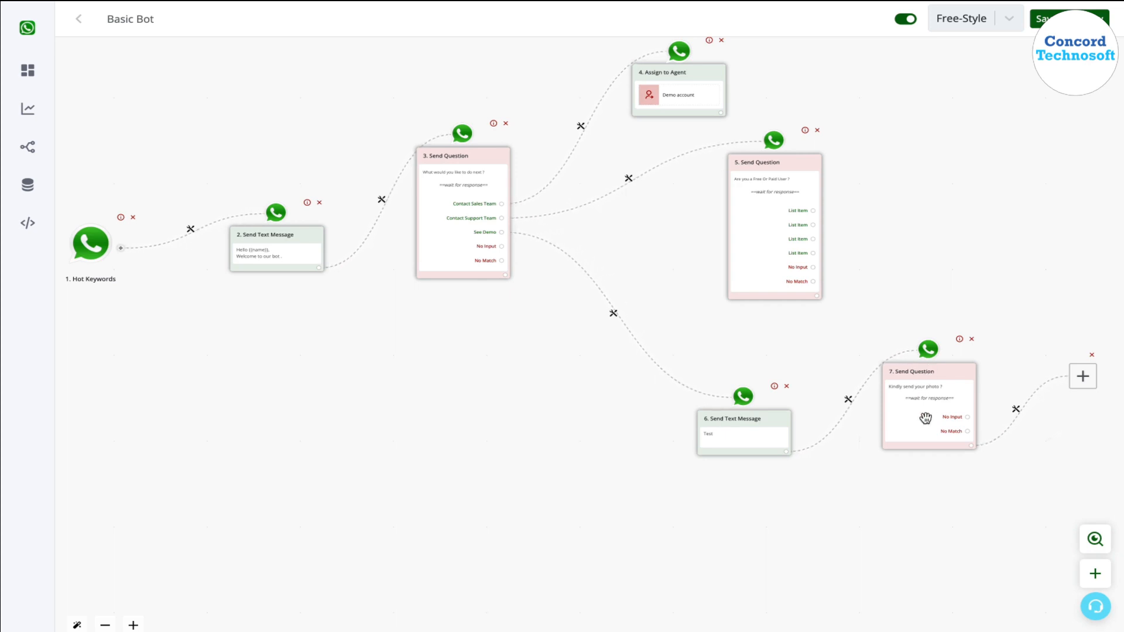
drag(1013, 231, 967, 267)
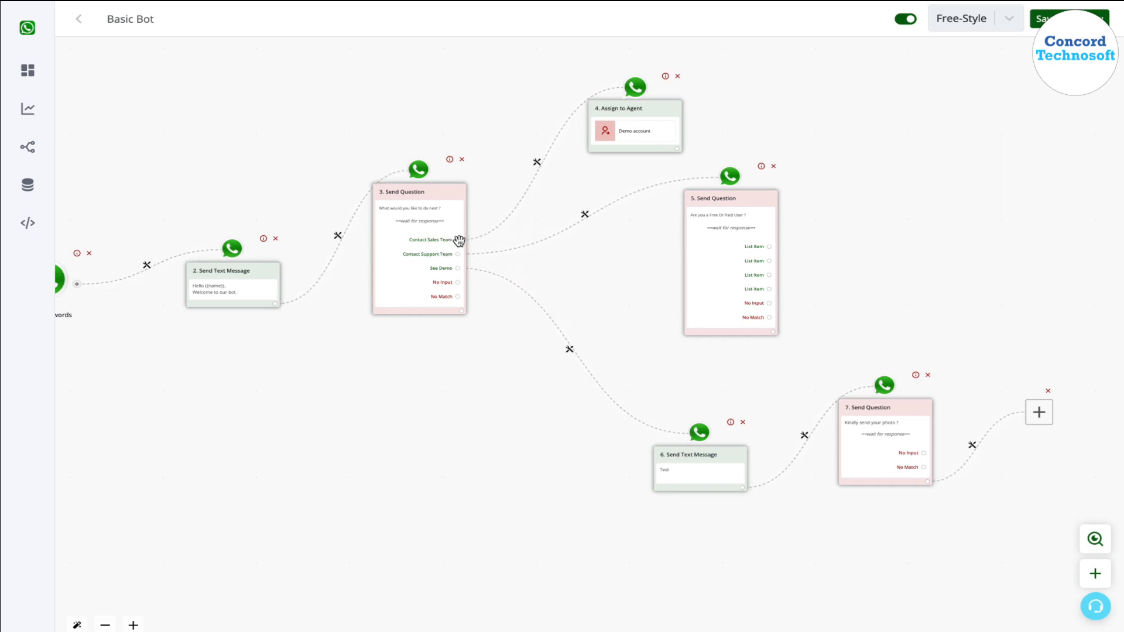
drag(945, 539, 990, 529)
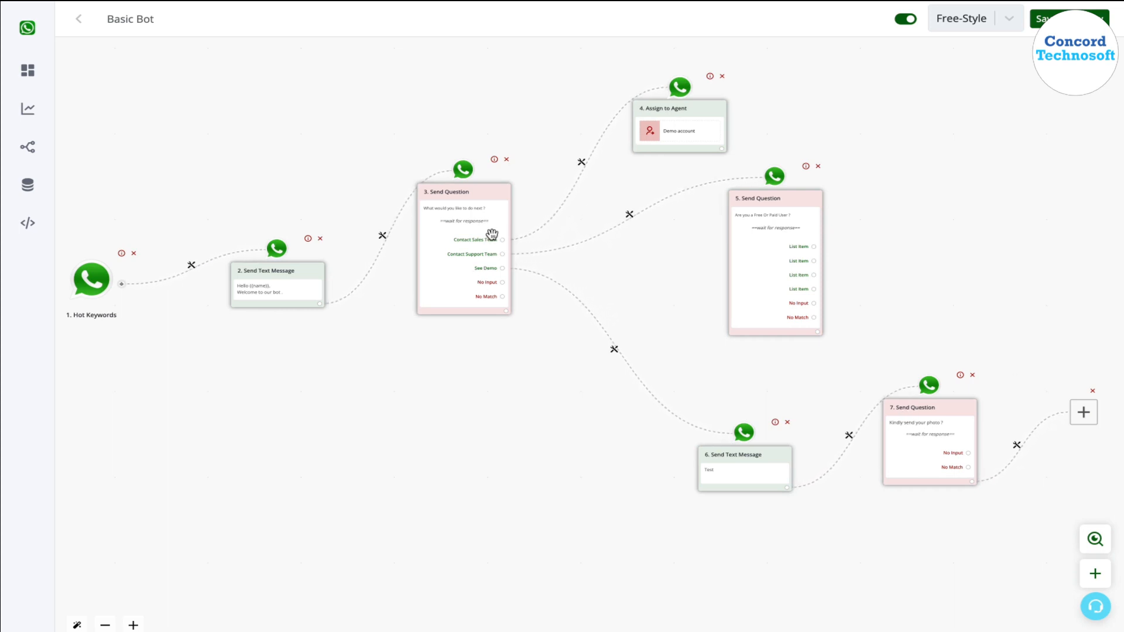
click(1084, 413)
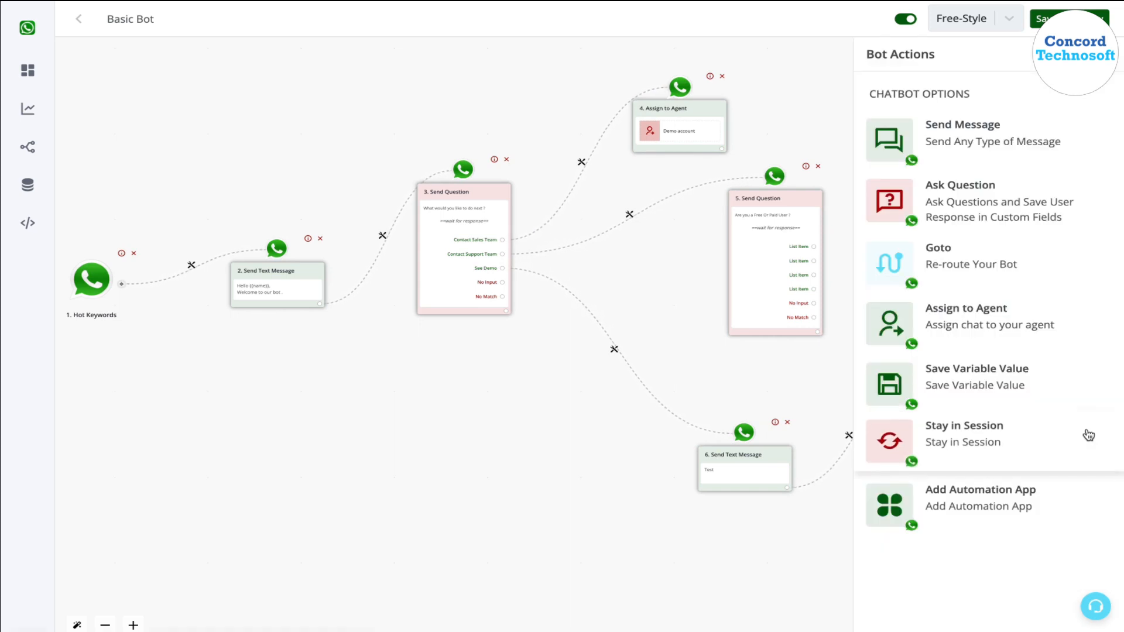
click(952, 441)
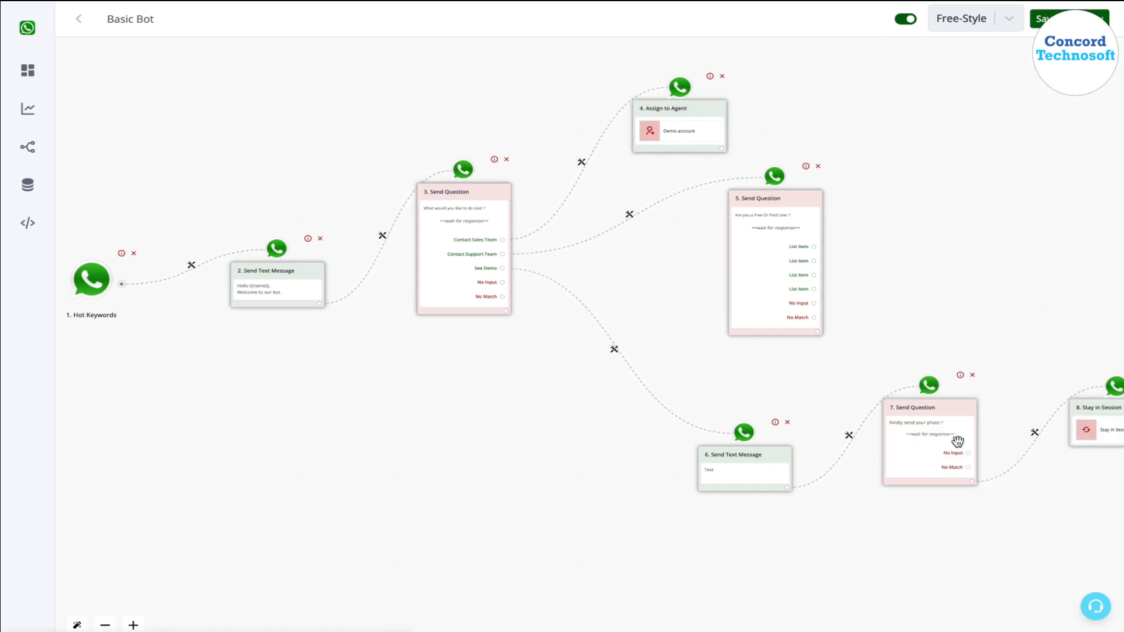
- Add a Stay in Session step after the "Are you a Free Or Paid User ?" question
click(814, 332)
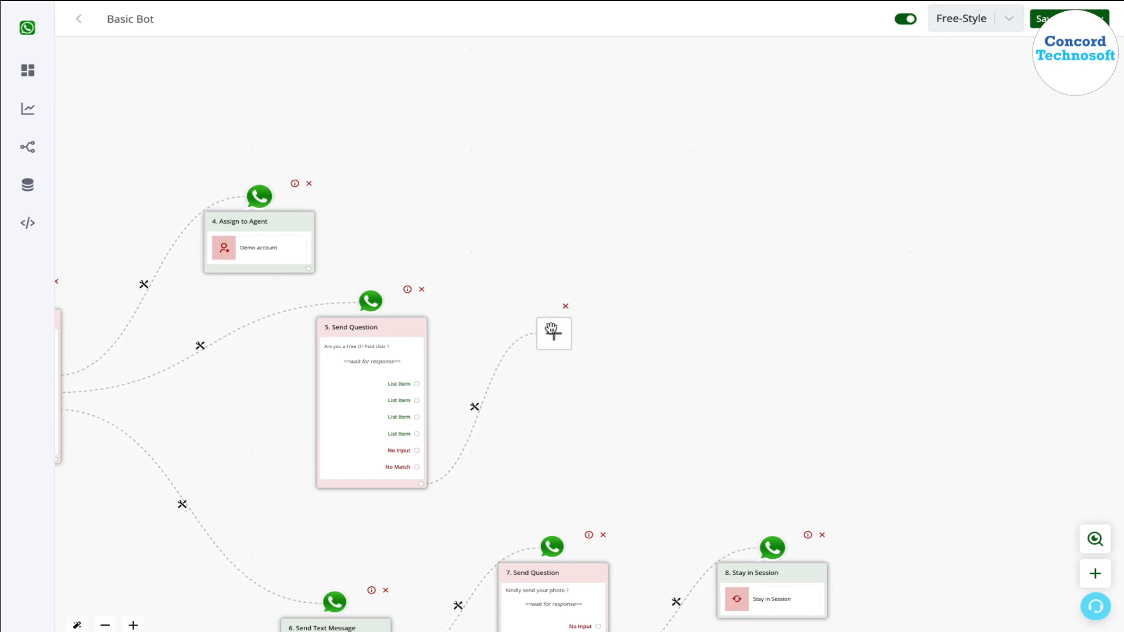
click(552, 329)
click(924, 433)
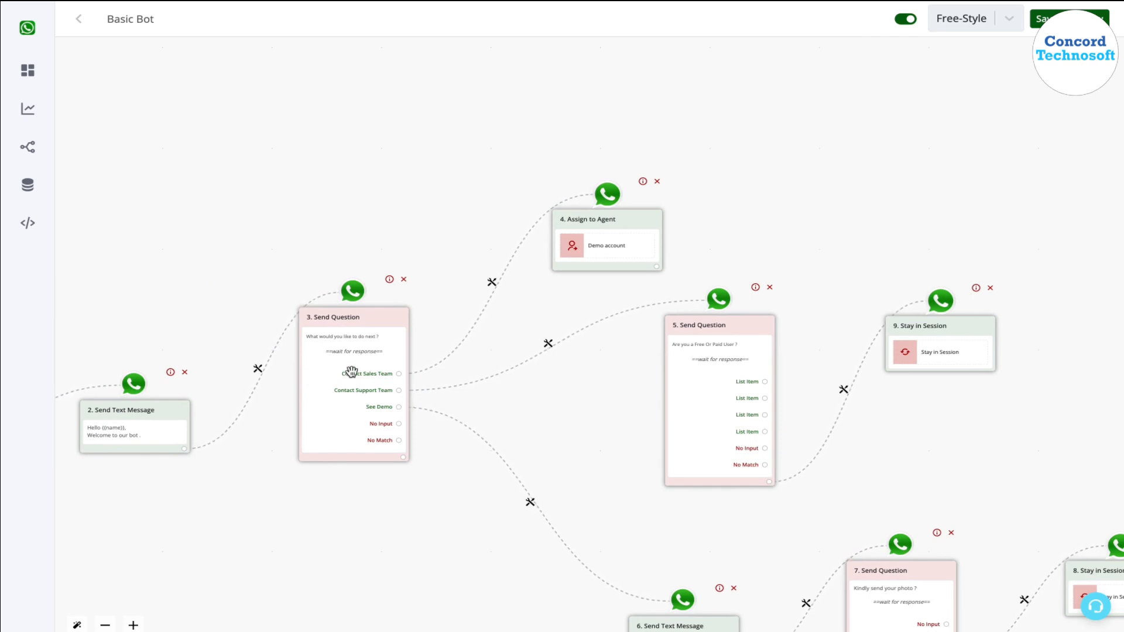
- Add a text-type Ask Question step after the Assign to Agent node and move the new node slightly upward
drag(572, 424, 579, 360)
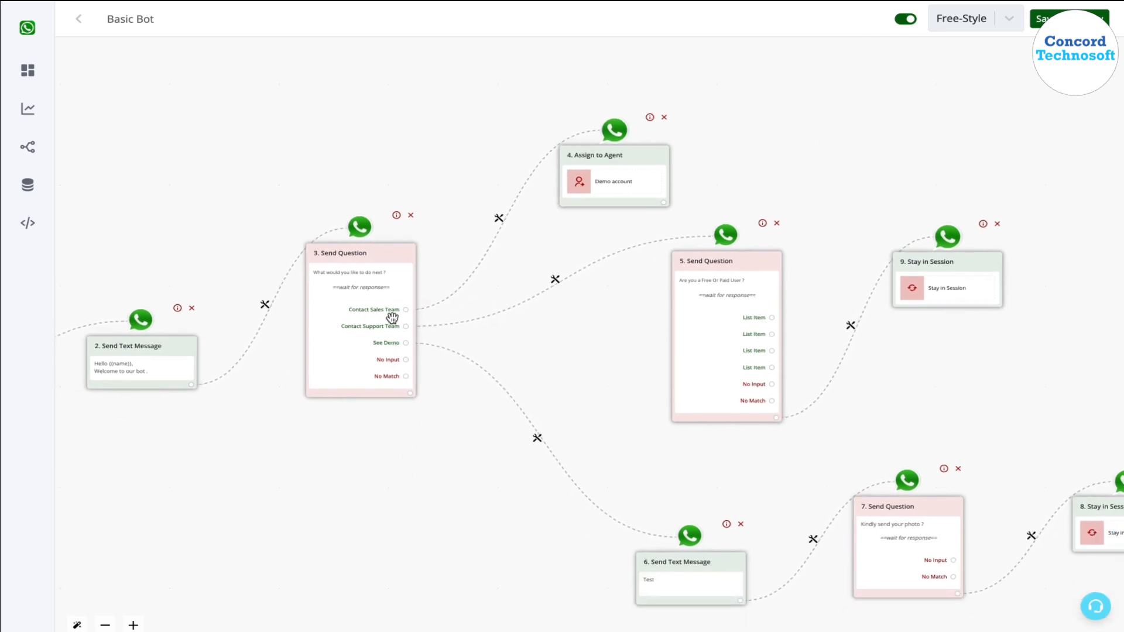
click(665, 203)
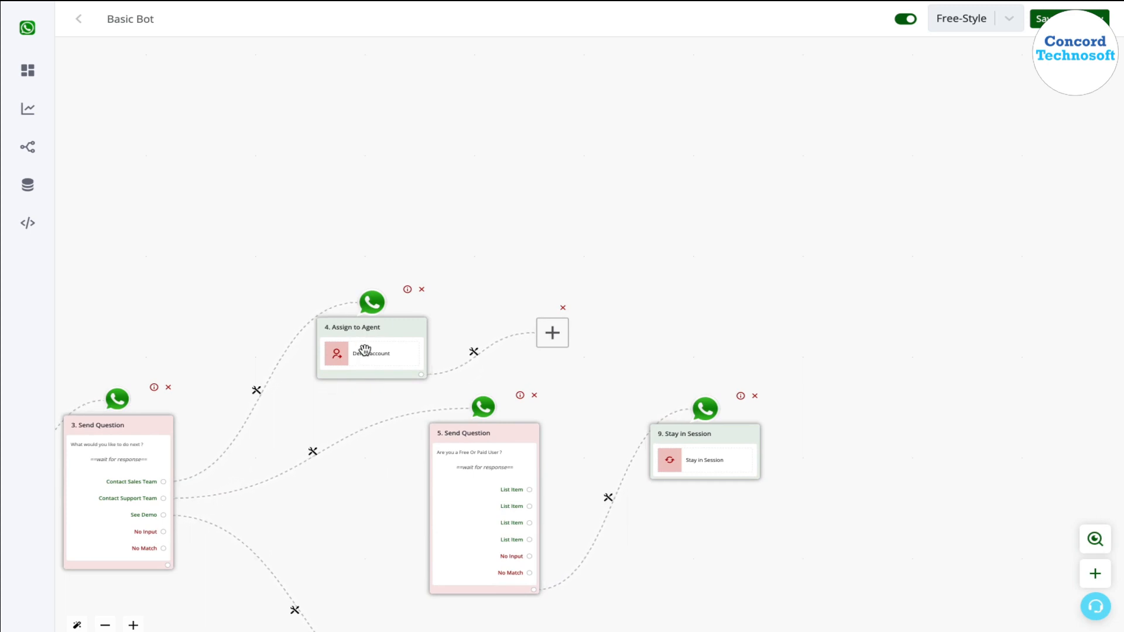
click(552, 333)
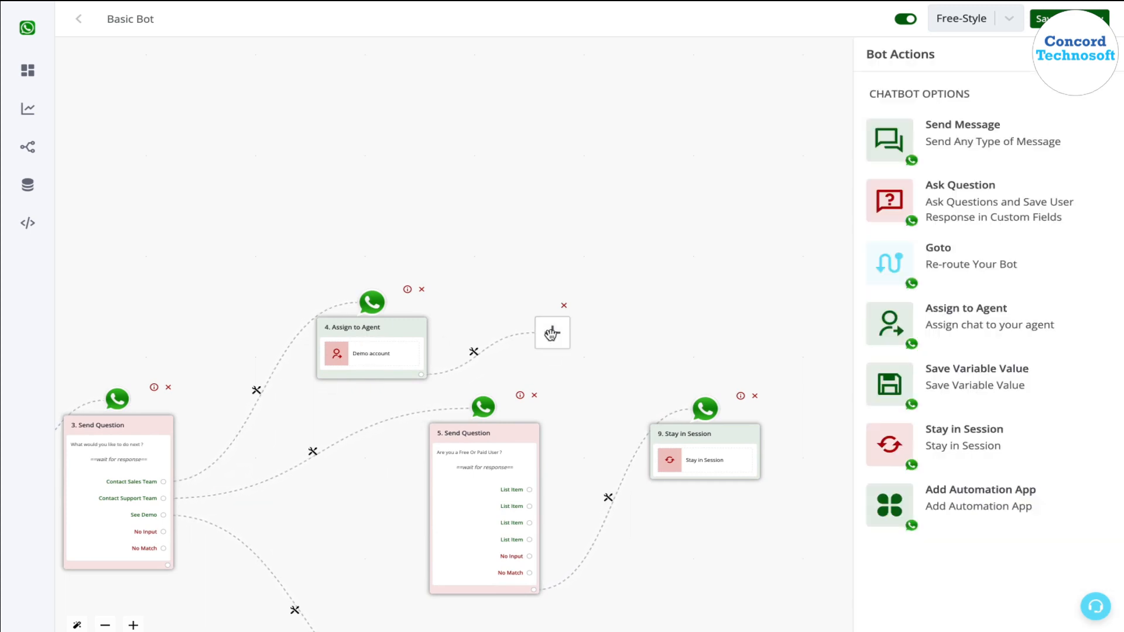
click(975, 204)
drag(446, 228, 517, 156)
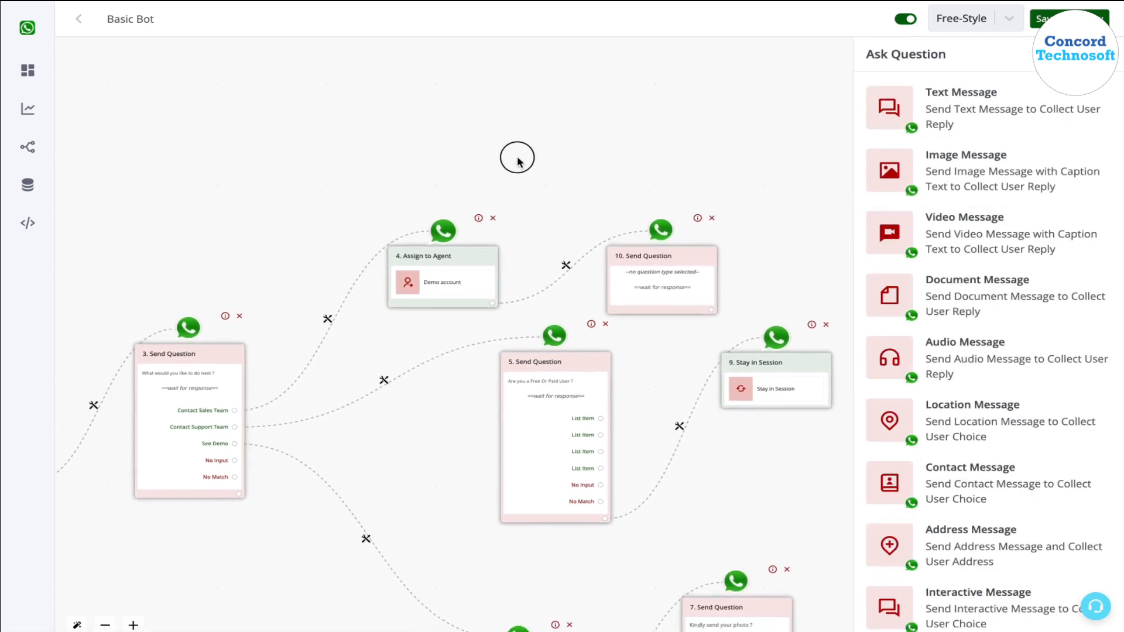
drag(645, 258, 648, 199)
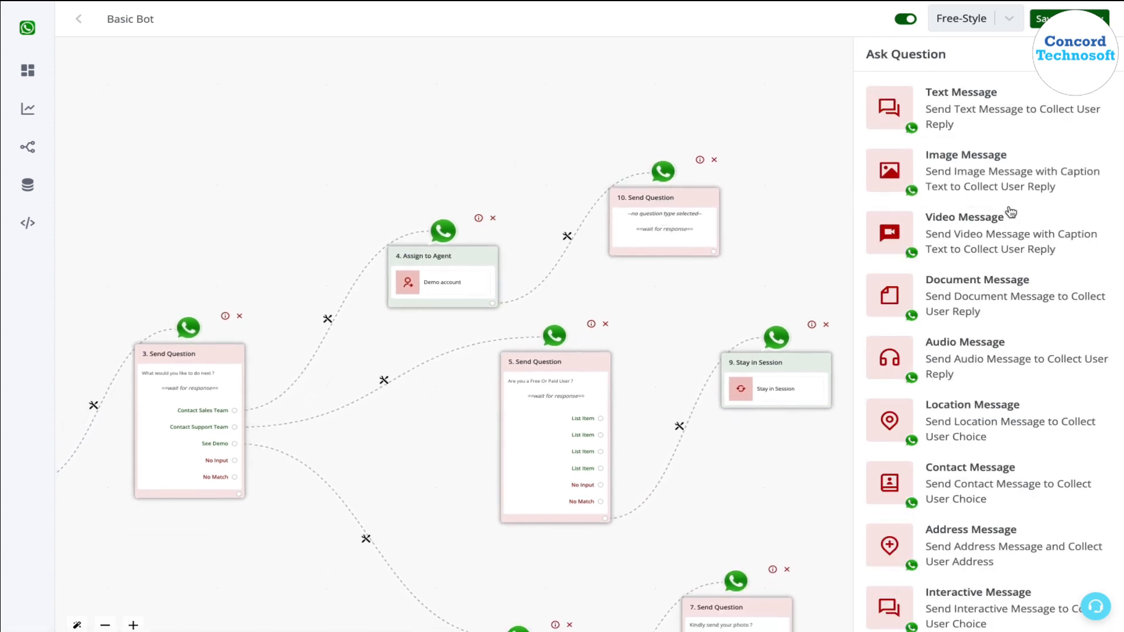
click(1001, 109)
- Set the new question's text to "What is your website ?" and save the question
click(961, 188)
text(Wha)
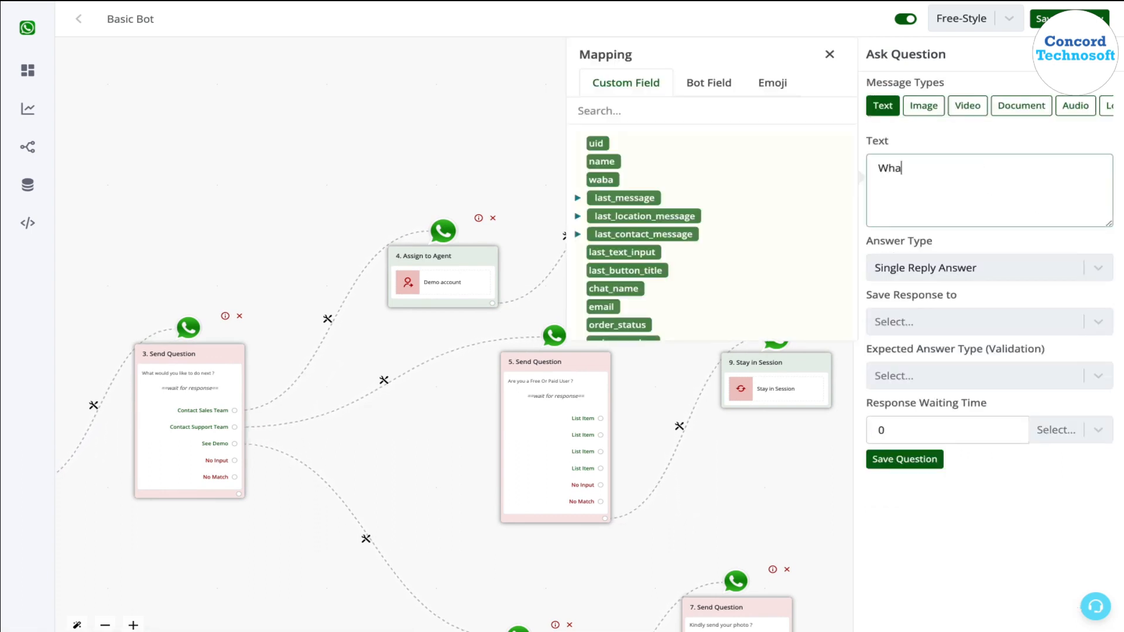
text(t is your website ?)
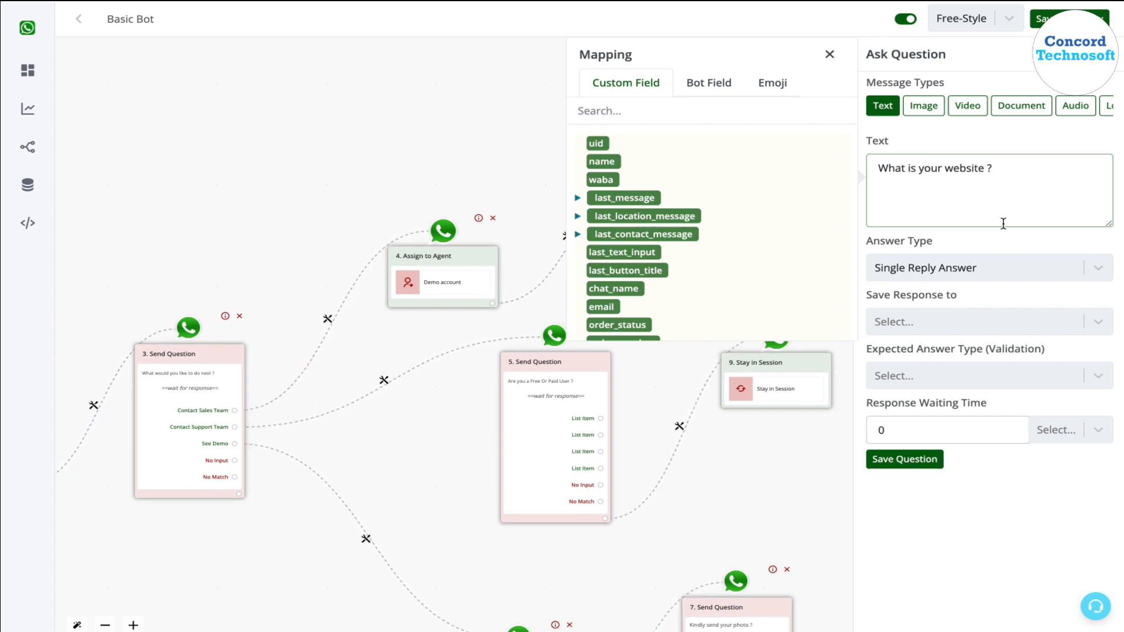
click(829, 54)
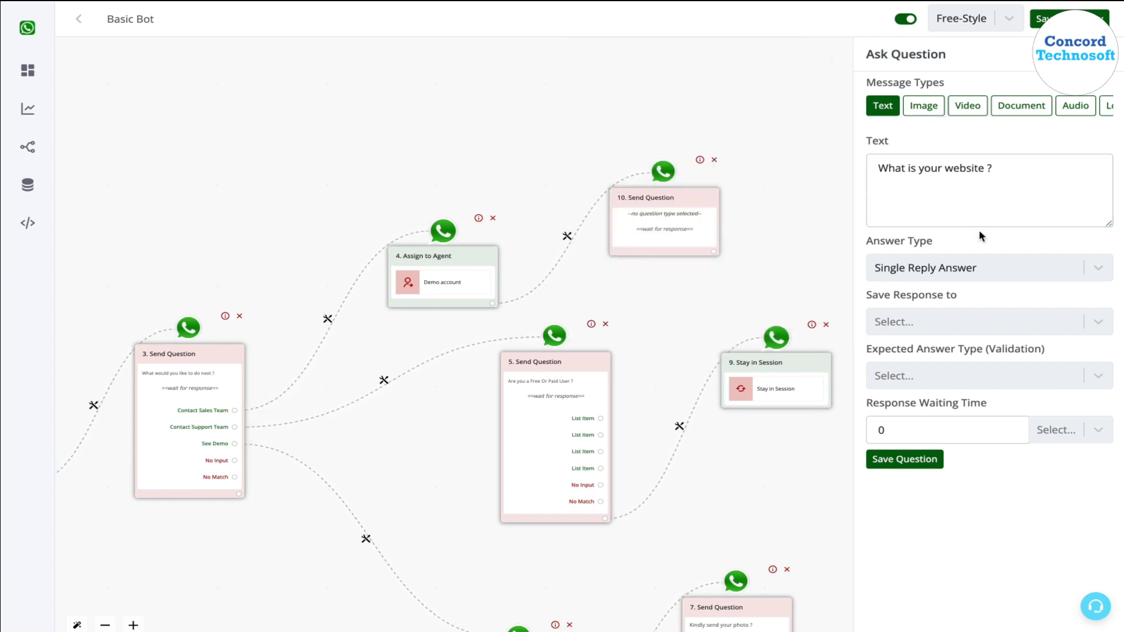
click(909, 323)
click(918, 283)
click(1024, 199)
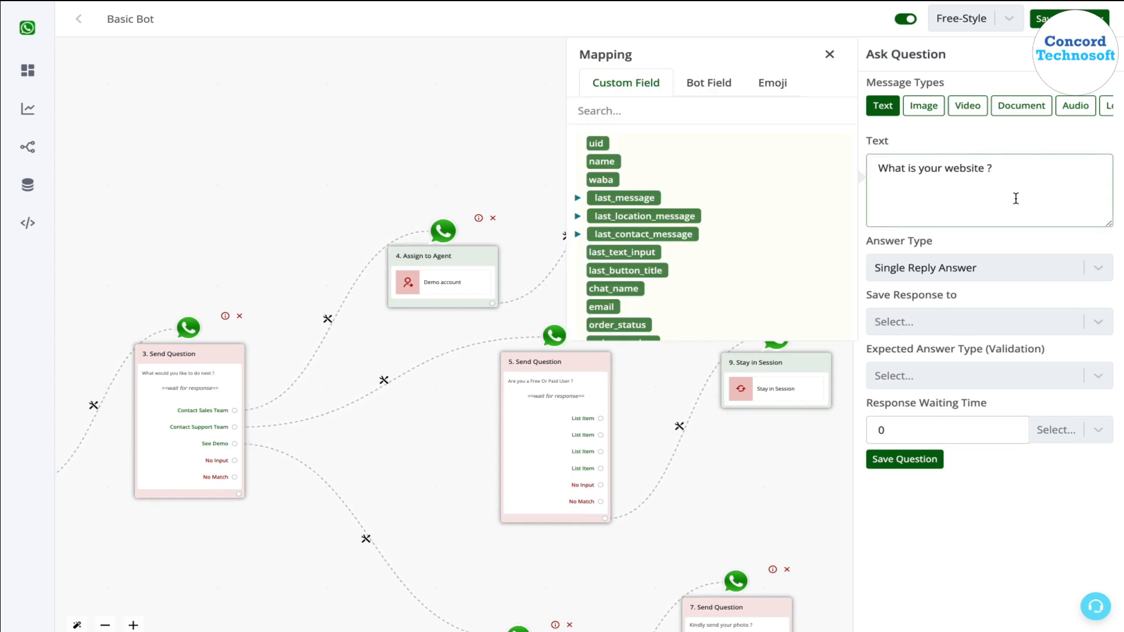
click(830, 54)
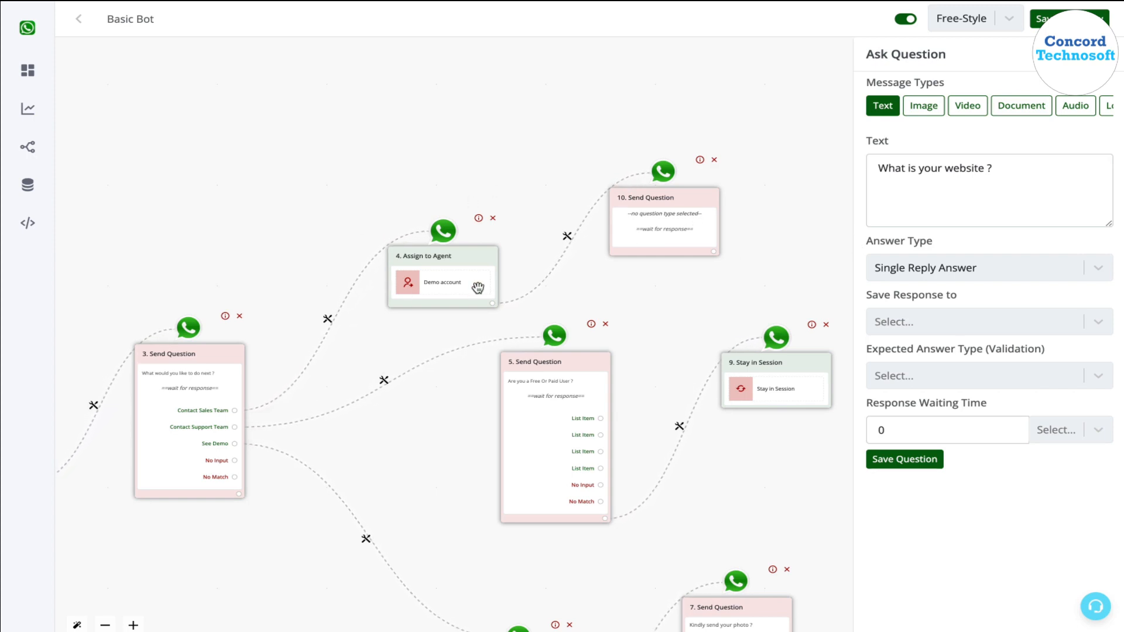
click(999, 205)
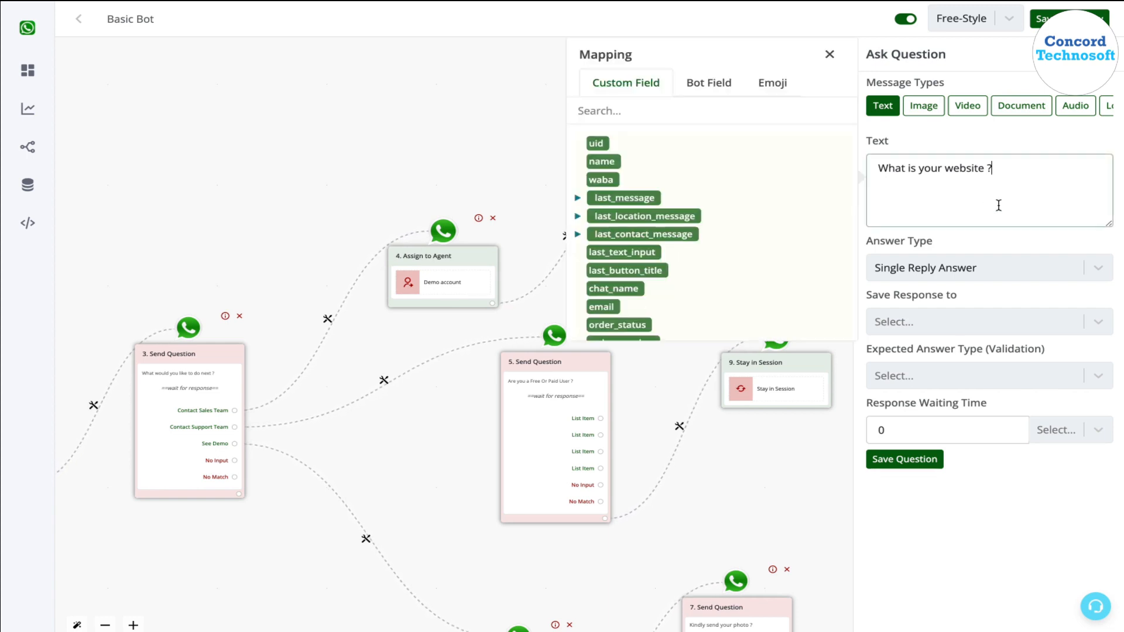
click(905, 460)
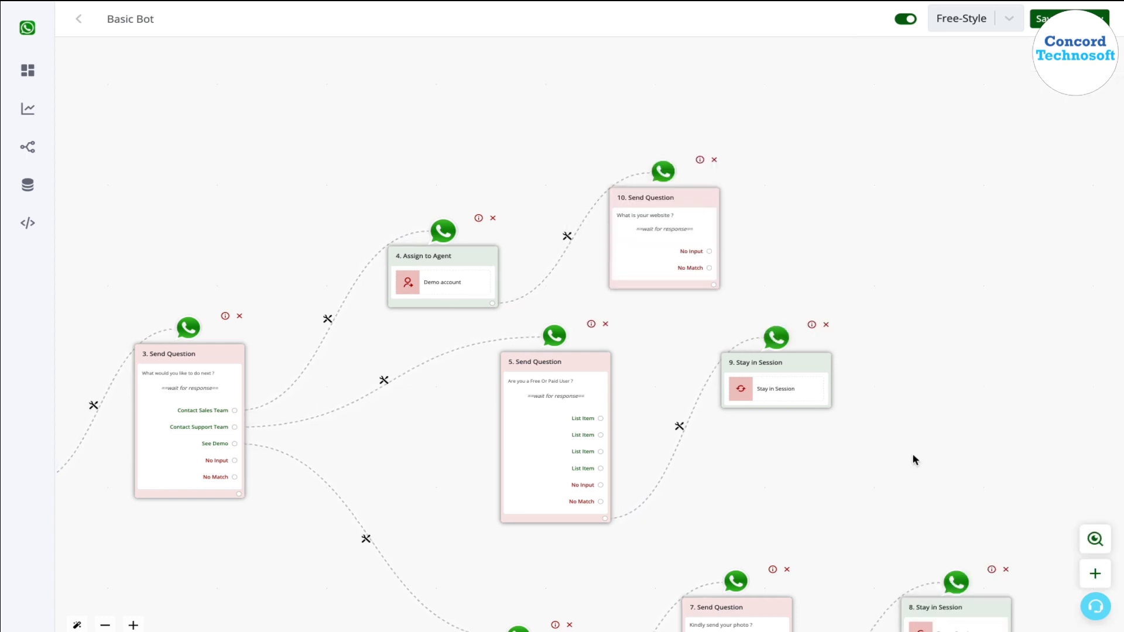
- Add a Stay in Session step after the "What is your website ?" question and save the bot flow
click(713, 286)
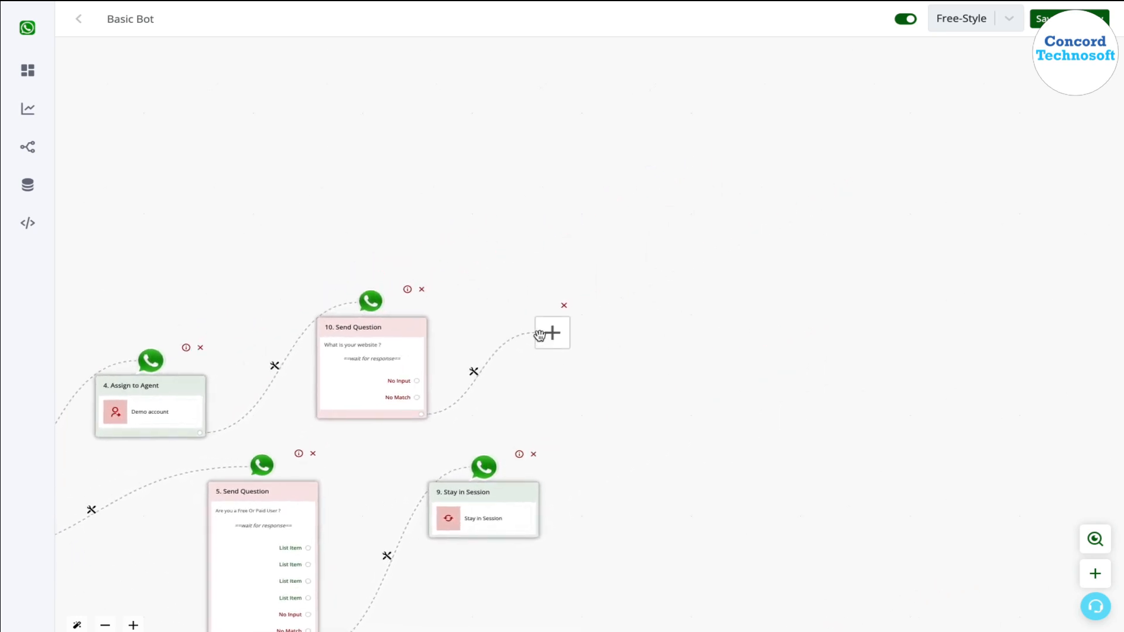
click(542, 333)
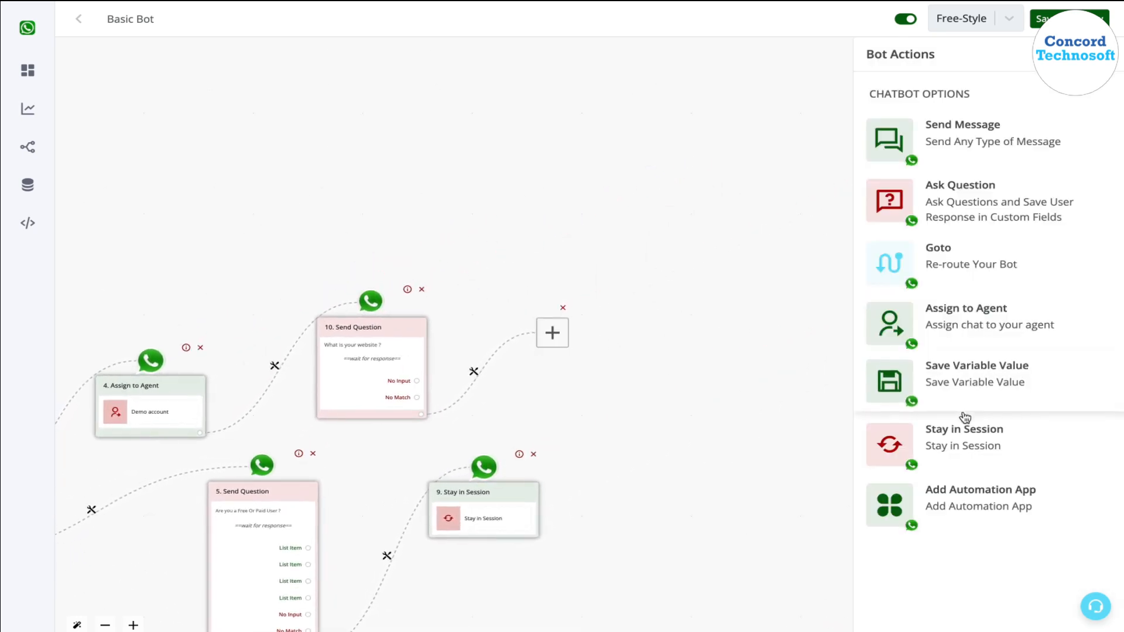
click(964, 438)
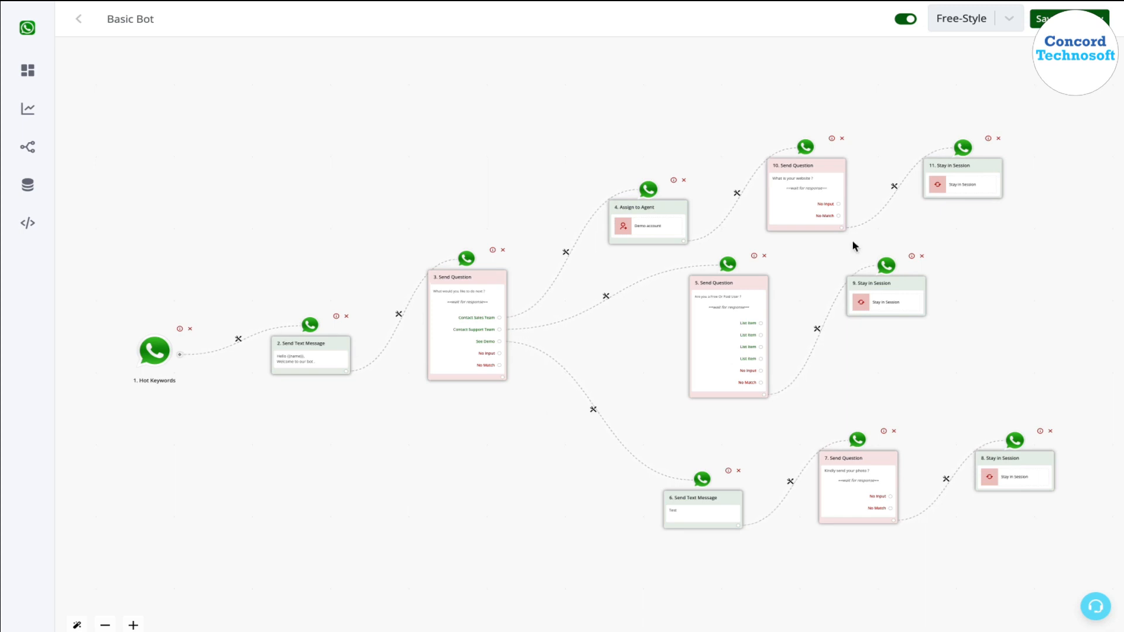
click(1092, 12)
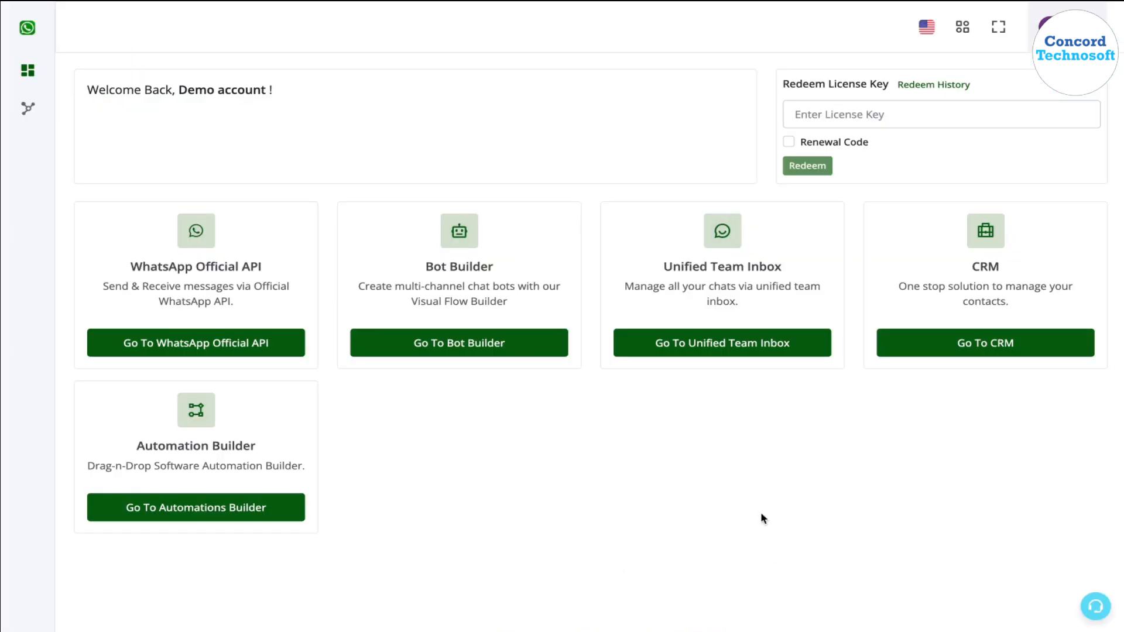
- Open the Unified Team Inbox, show all chats and review the first contact's conversation with Basic Bot
click(729, 341)
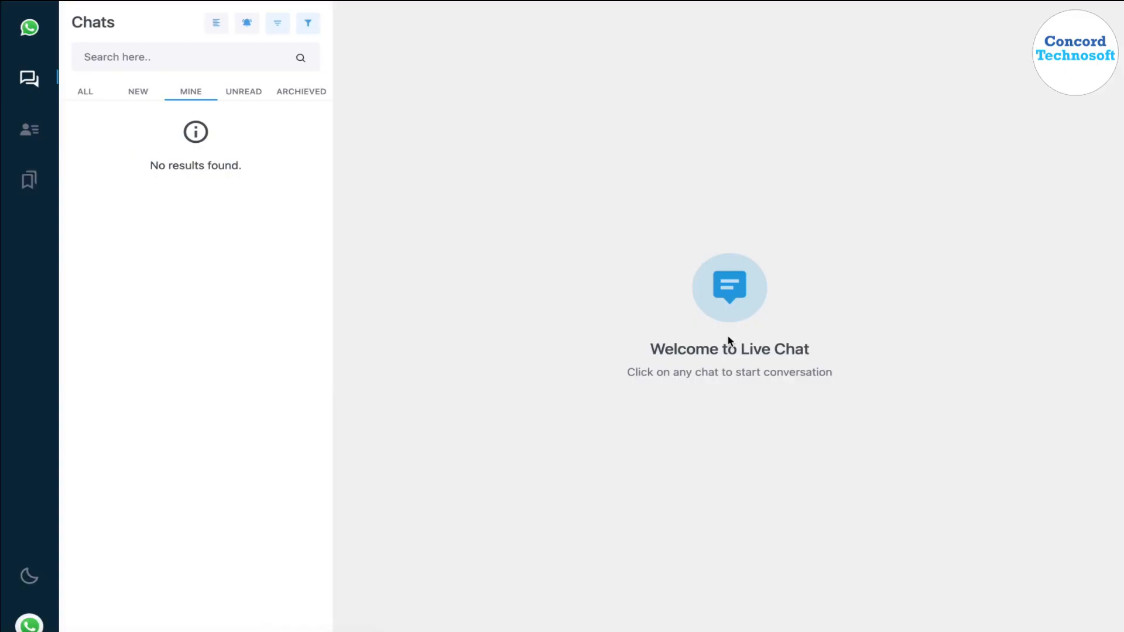
click(88, 91)
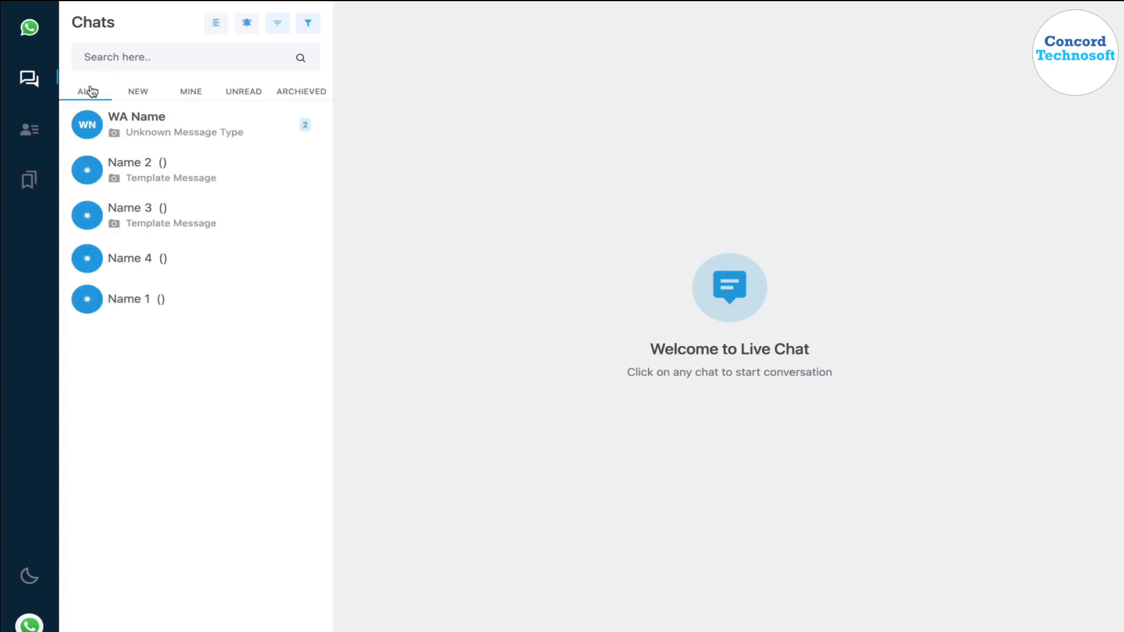
click(175, 117)
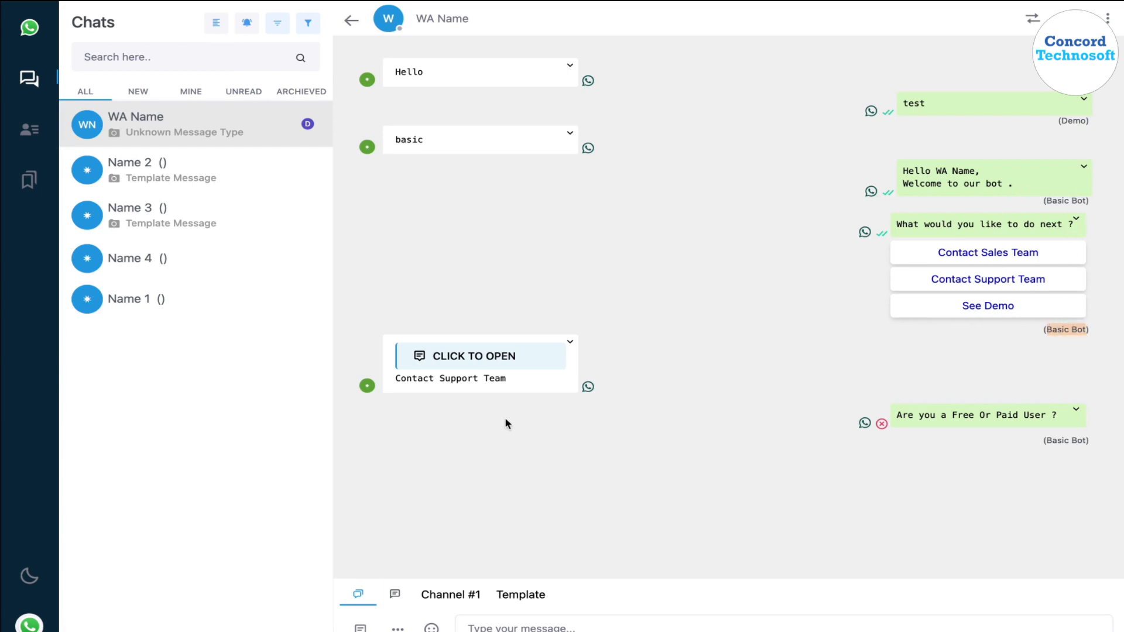
mouse_move(966, 416)
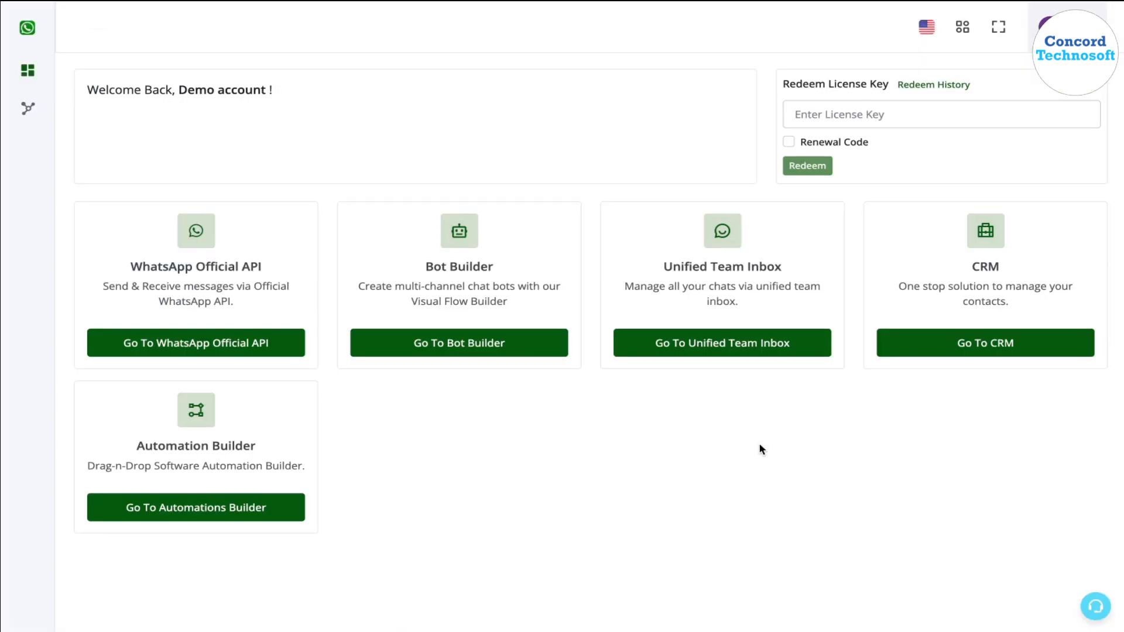
- Open the Basic Bot flow in Bot Builder and examine the "Are you a Free Or Paid User ?" question up close
click(480, 341)
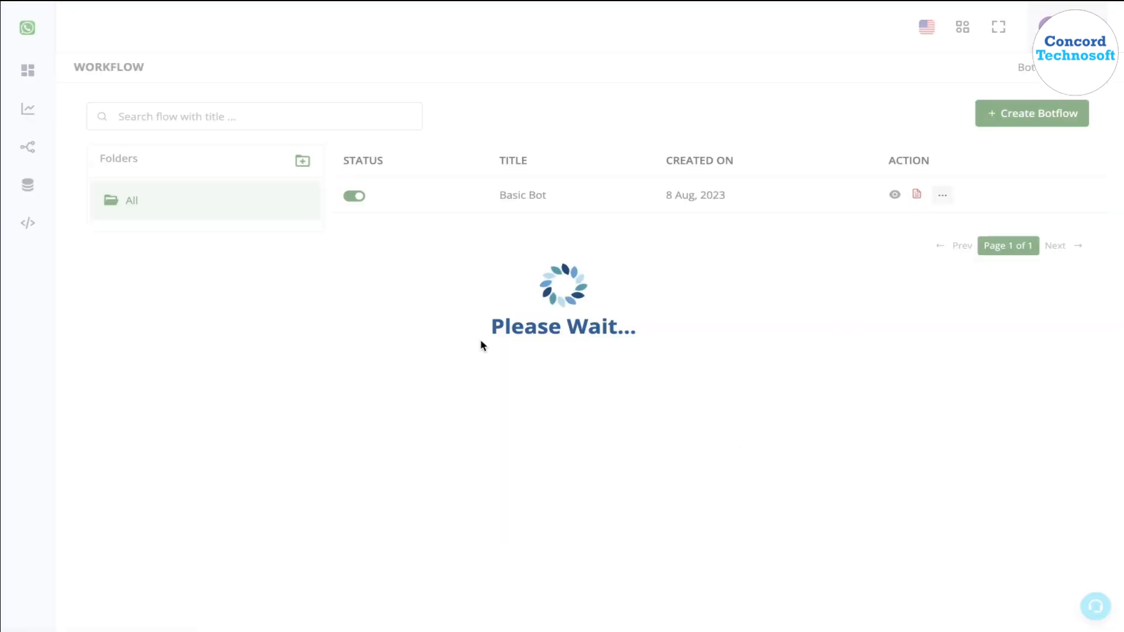
click(894, 195)
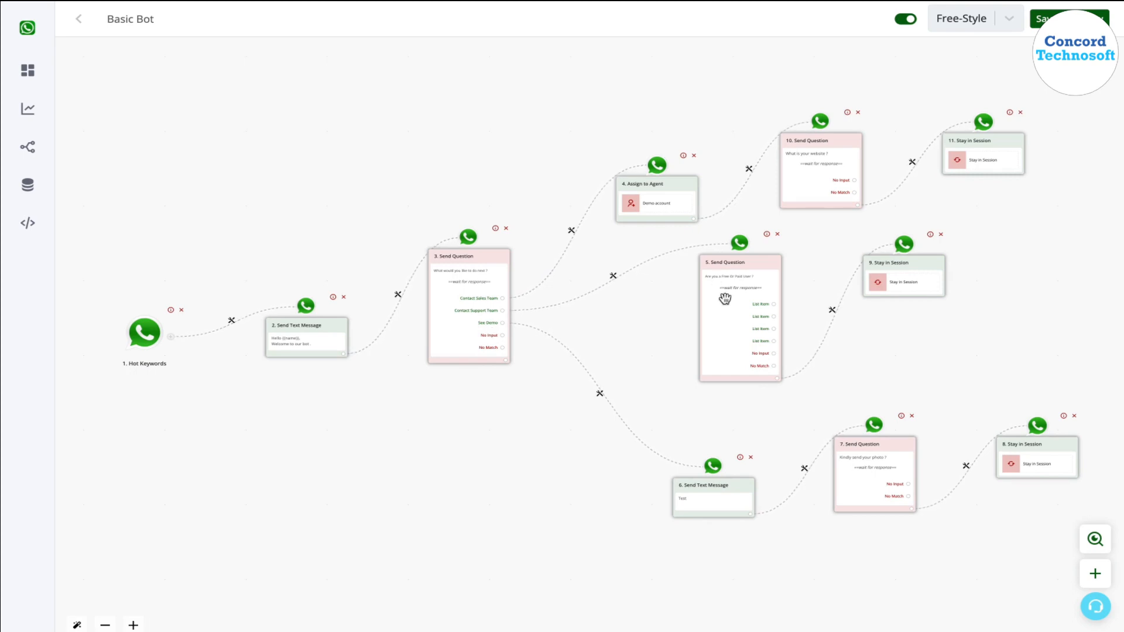
scroll(753, 308, up, 5)
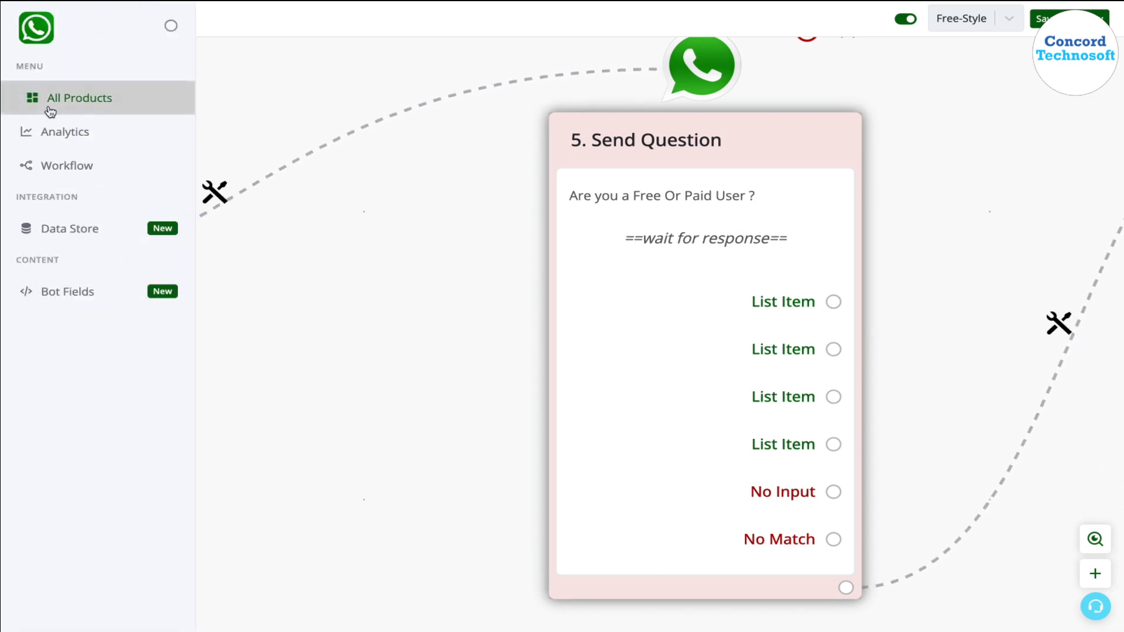
- Open Basic Bot's error log from the Bot Builder workflow list and examine the error details for step 5
click(93, 101)
click(483, 344)
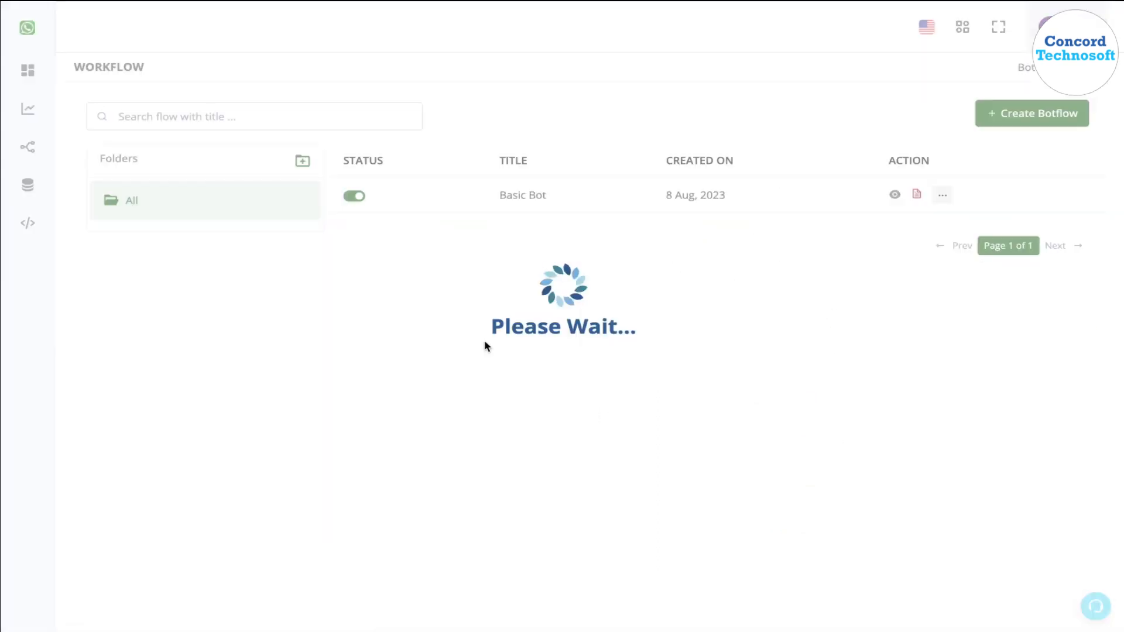
click(916, 195)
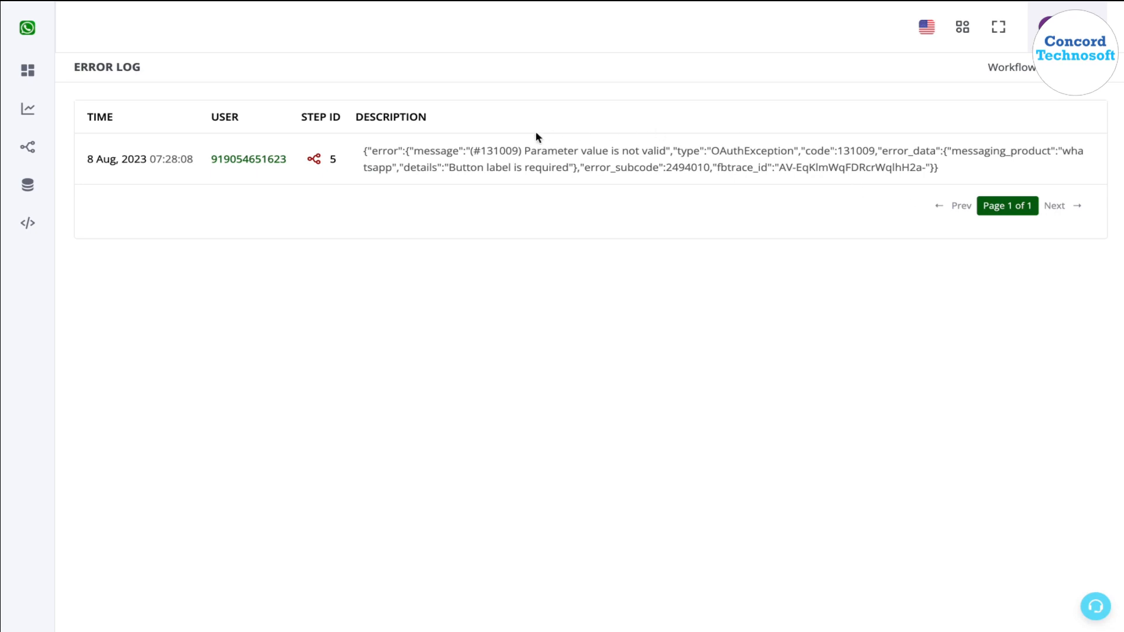
drag(455, 169, 546, 168)
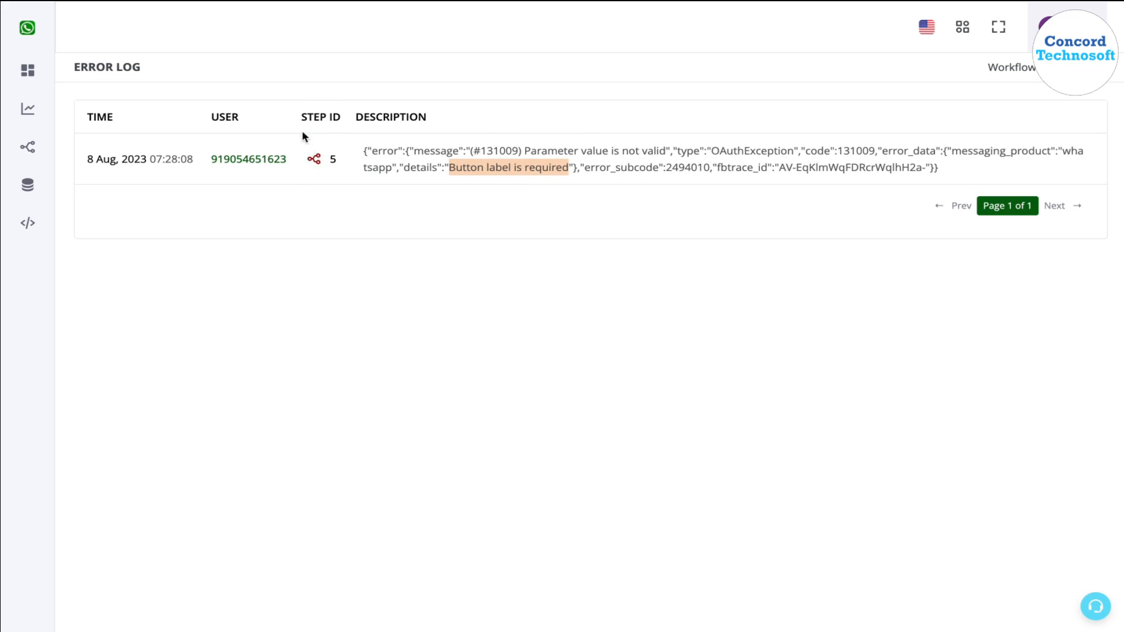
- Open step 5 from the error log and examine the list settings of the "Are you a Free Or Paid User ?" question, including button text and section titles
click(315, 160)
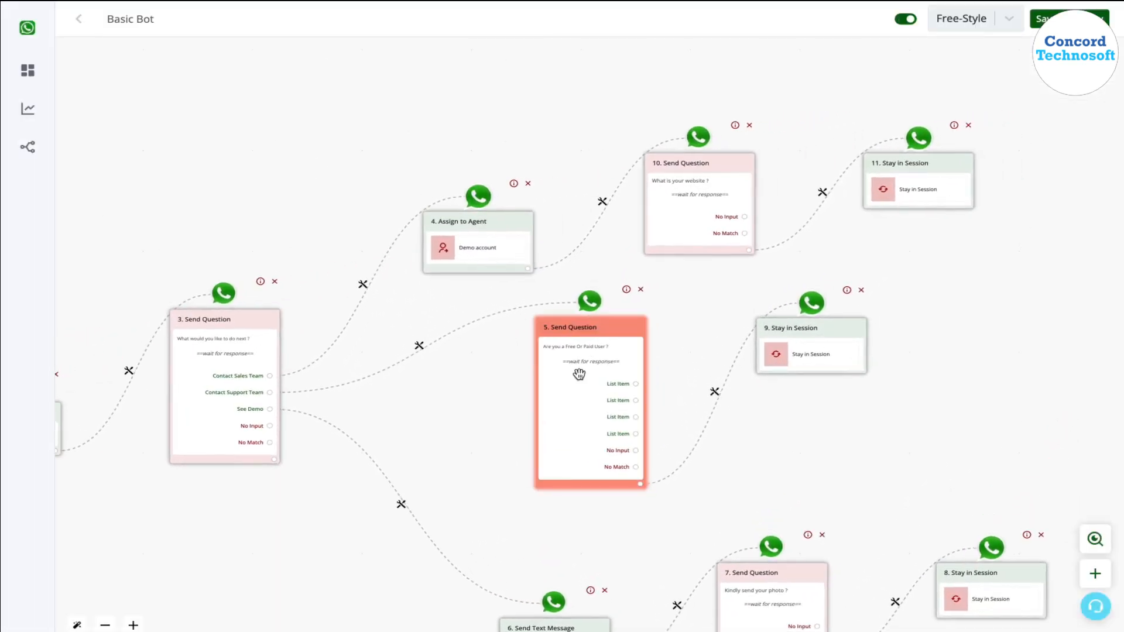
click(577, 371)
scroll(1039, 427, down, 4)
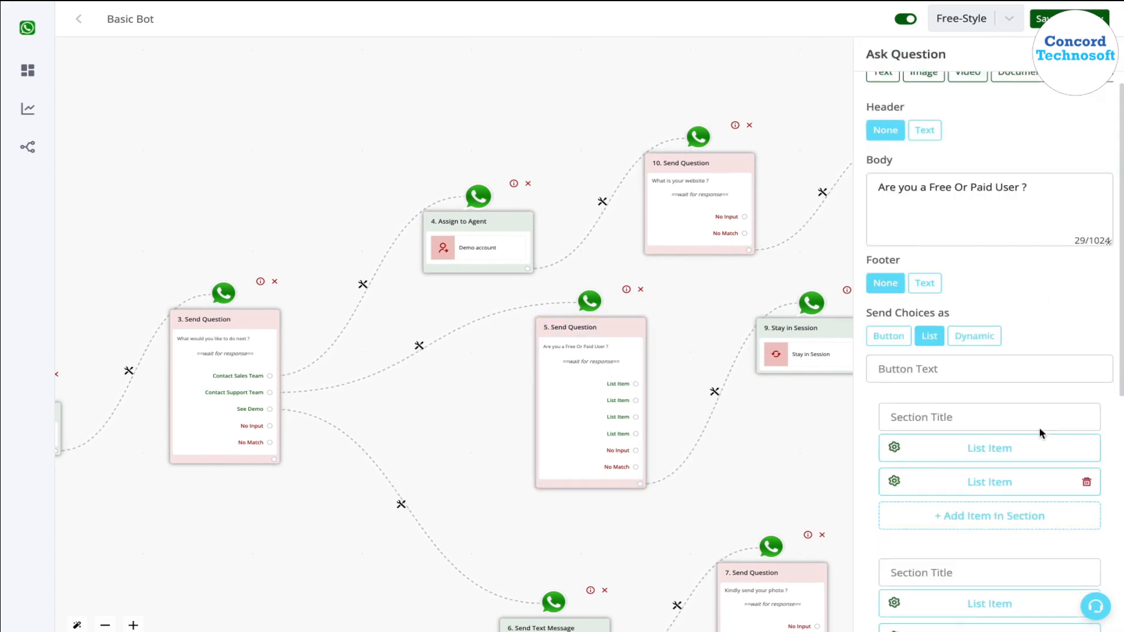
click(926, 169)
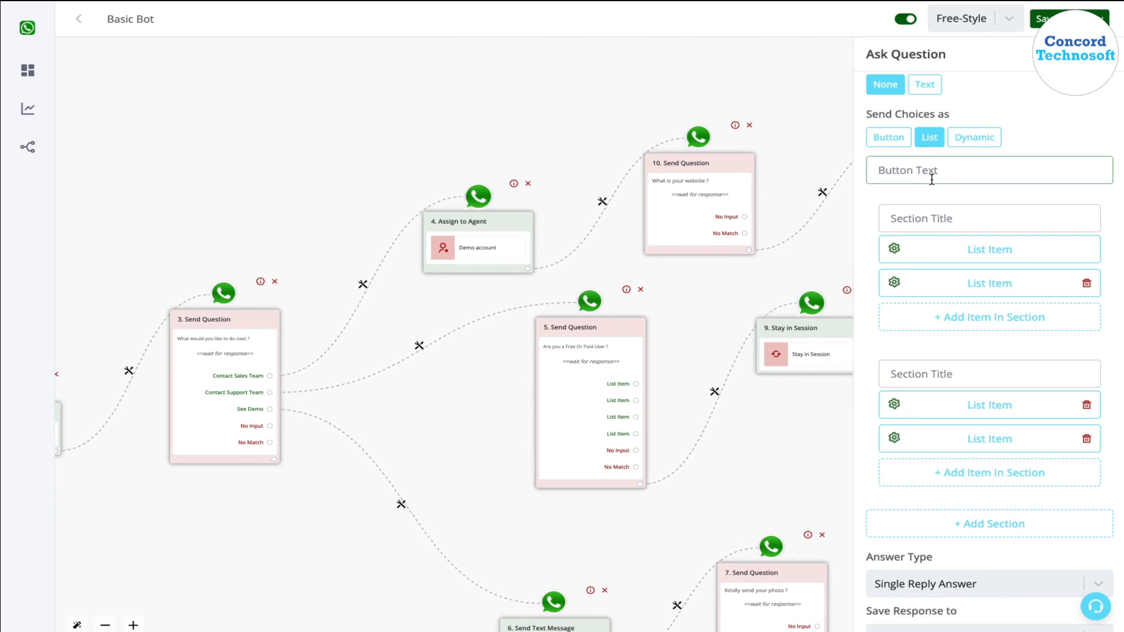
scroll(944, 216, down, 4)
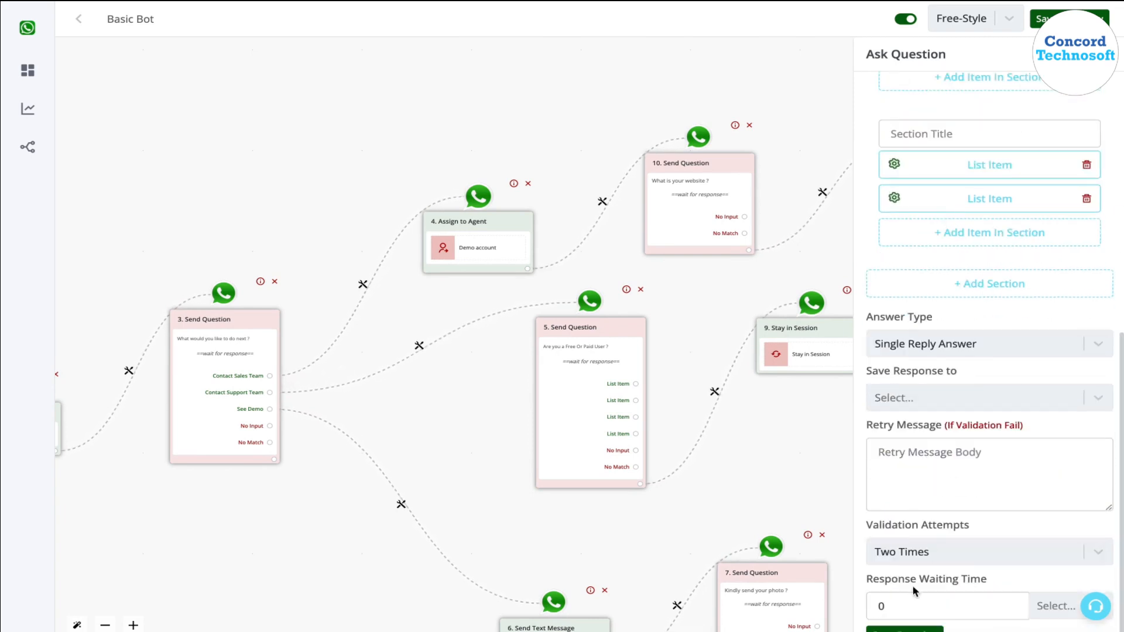
scroll(951, 231, up, 4)
click(951, 215)
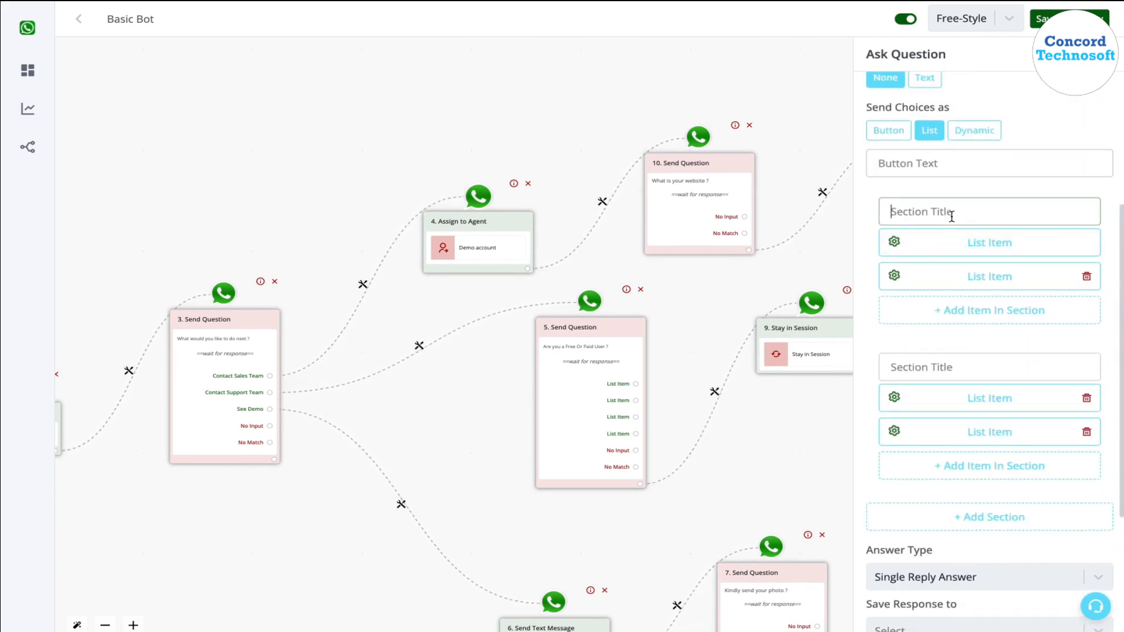
click(937, 365)
click(923, 208)
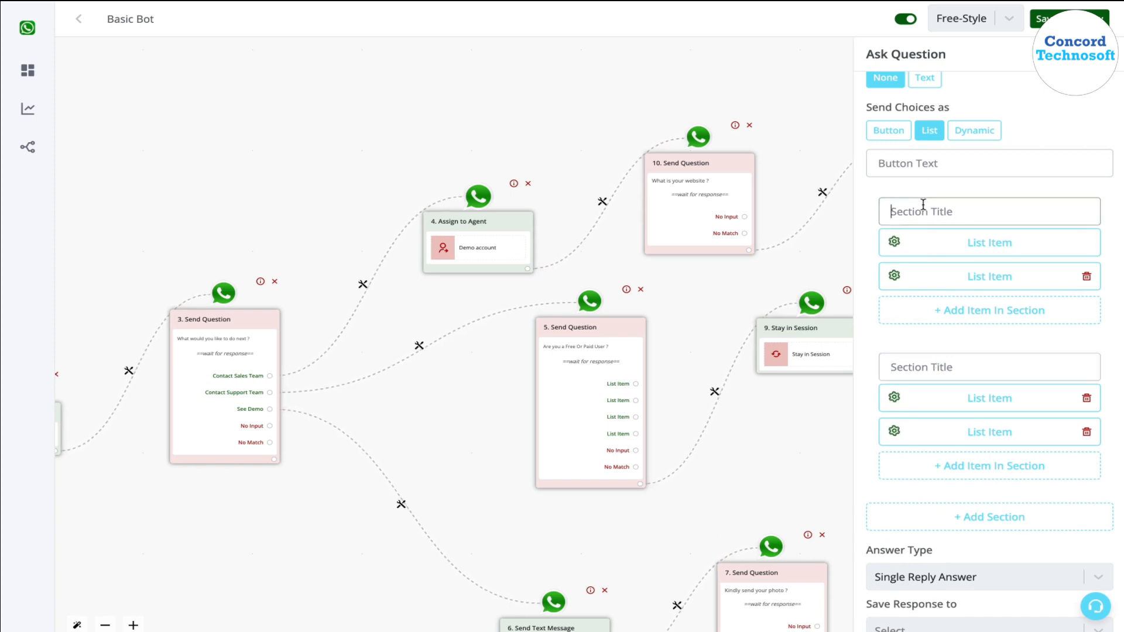
click(931, 358)
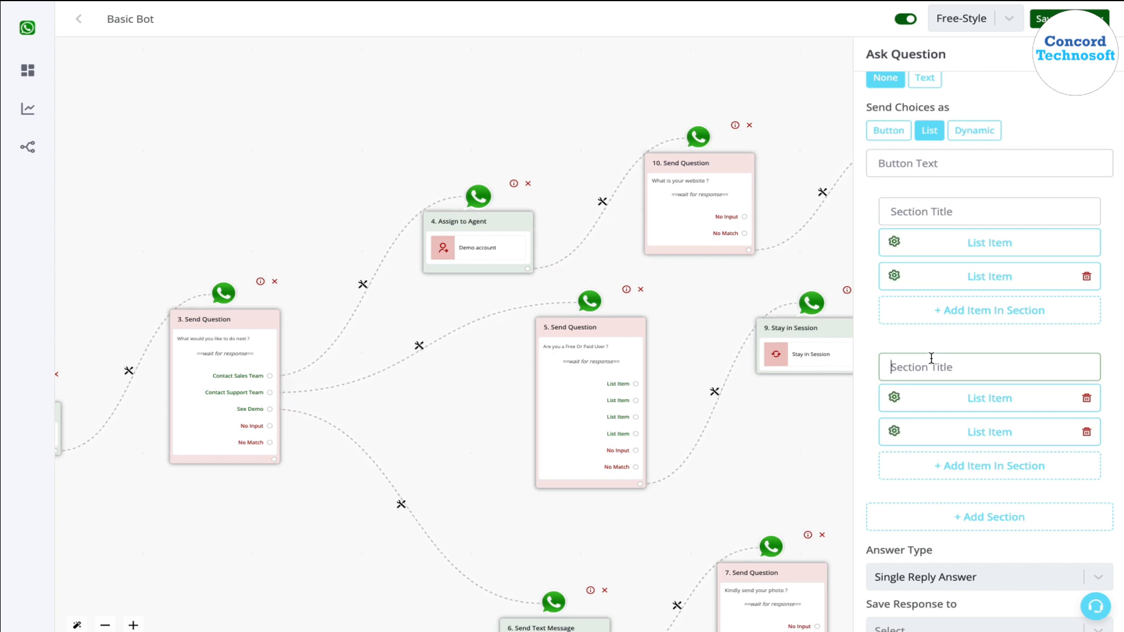
- Leave the Basic Bot flow and return to the Bot Builder workflow list
mouse_move(17, 140)
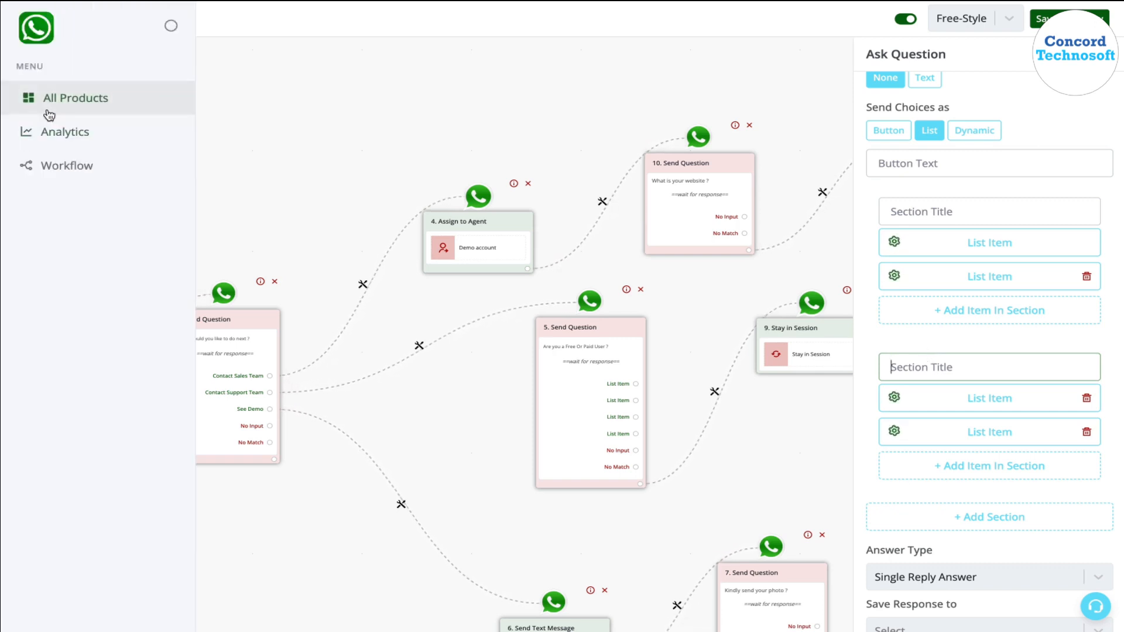
click(49, 115)
click(489, 346)
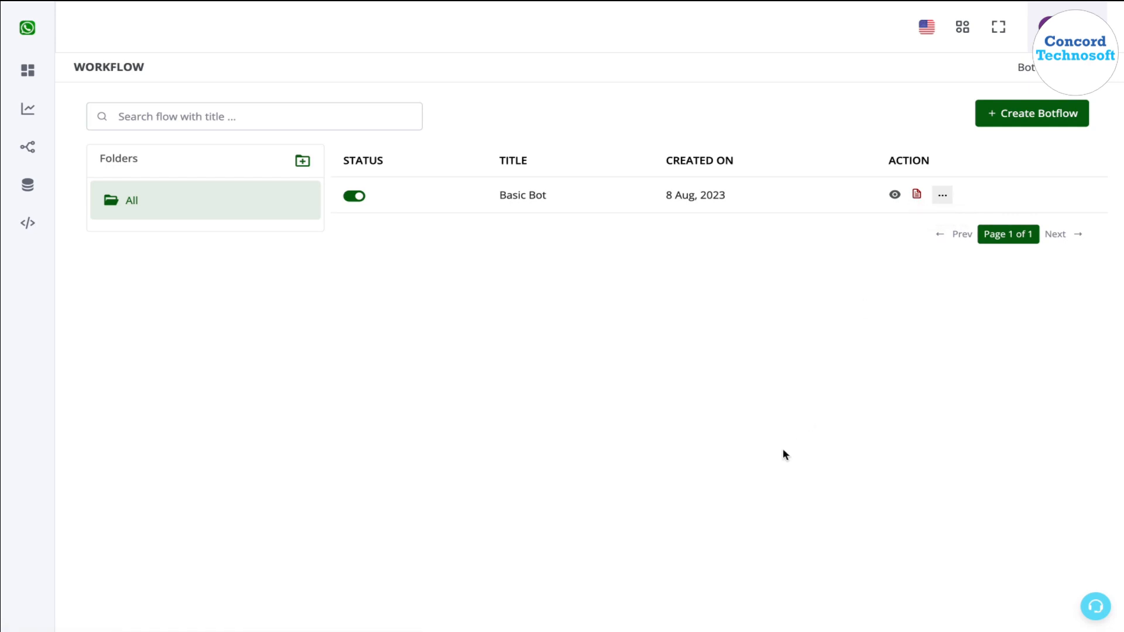
mouse_move(795, 6)
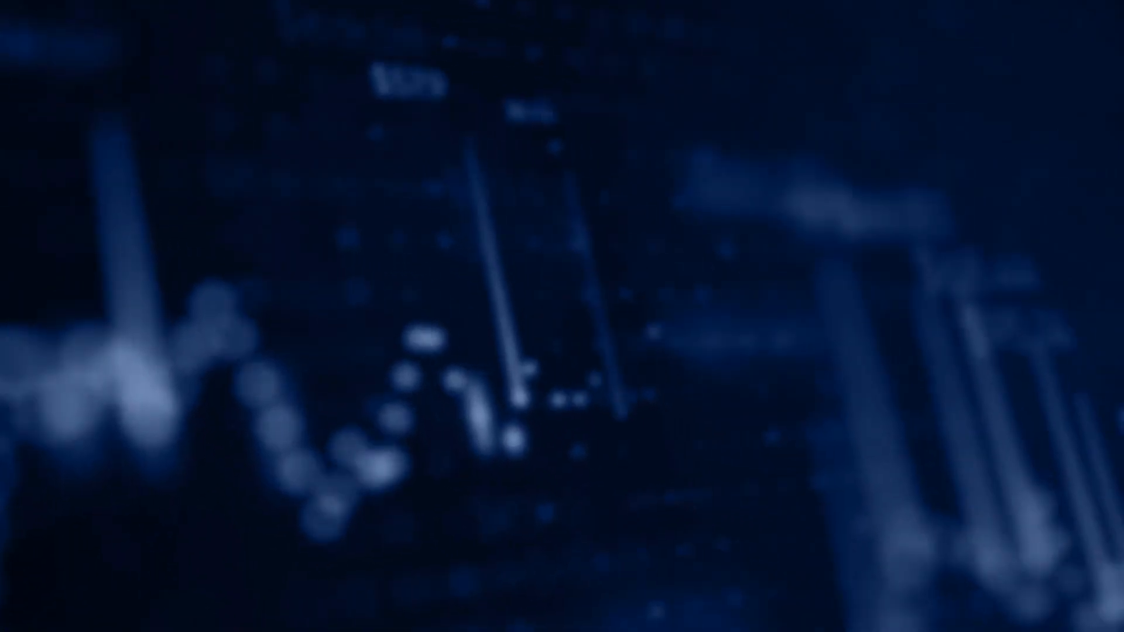